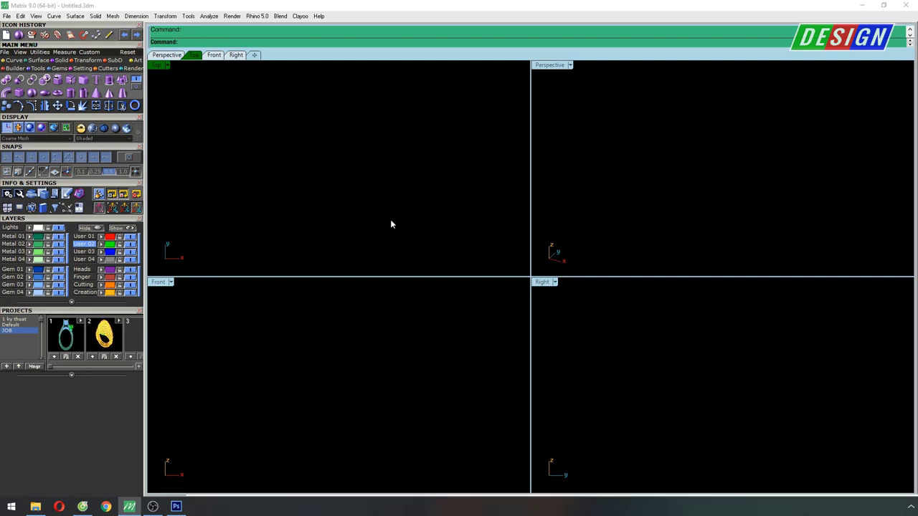
Step: Draw a vertical and a horizontal reference line, both starting at the origin (0)
right_click(373, 208)
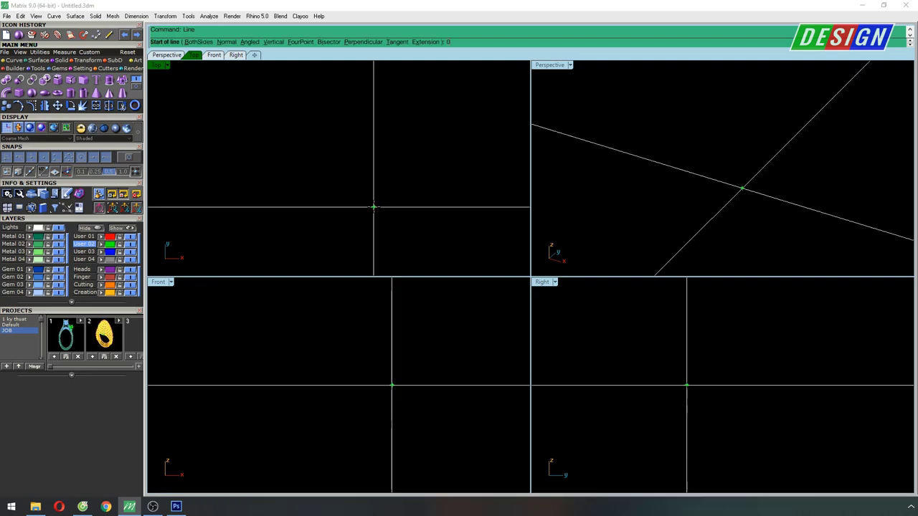
text(0)
key(Return)
click(361, 210)
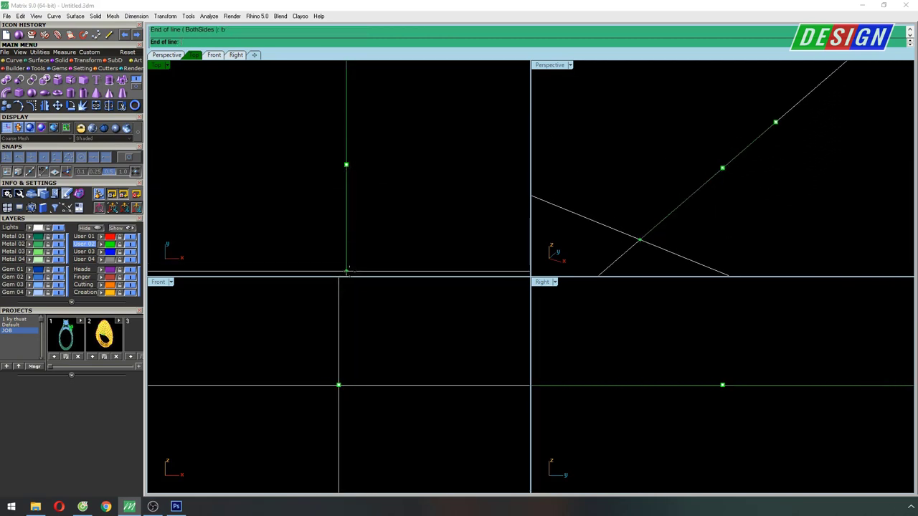
right_click(396, 158)
text(0)
key(Return)
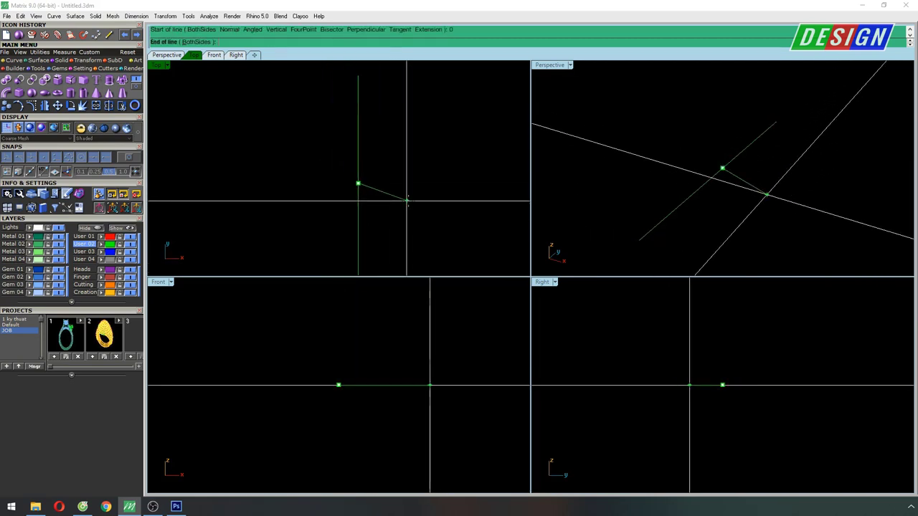
click(492, 173)
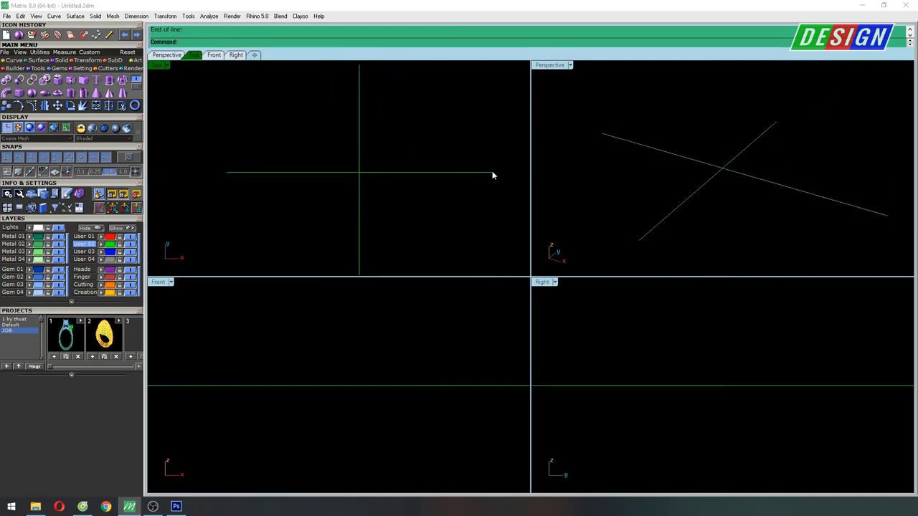
Step: Maximize and zoom the Top viewport, then start PictureFrame to pick a reference image
double_click(159, 65)
scroll(409, 234, up, 3)
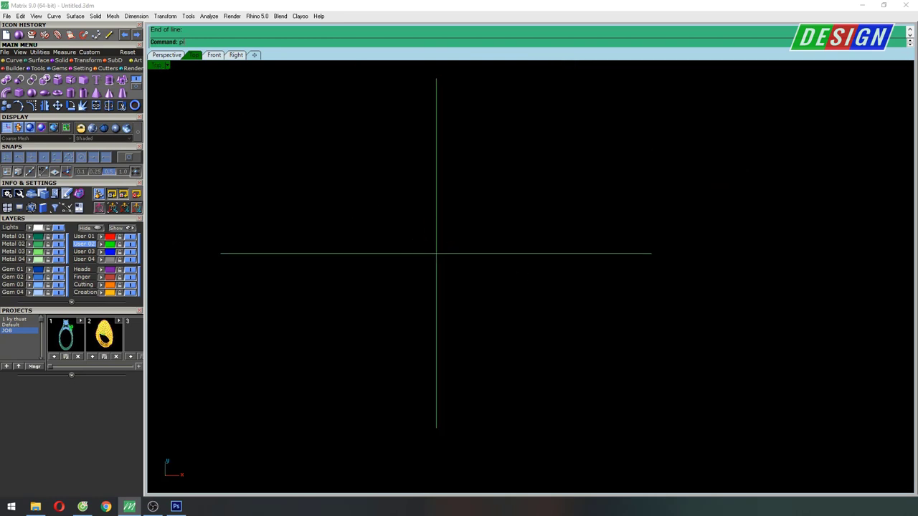
key(Return)
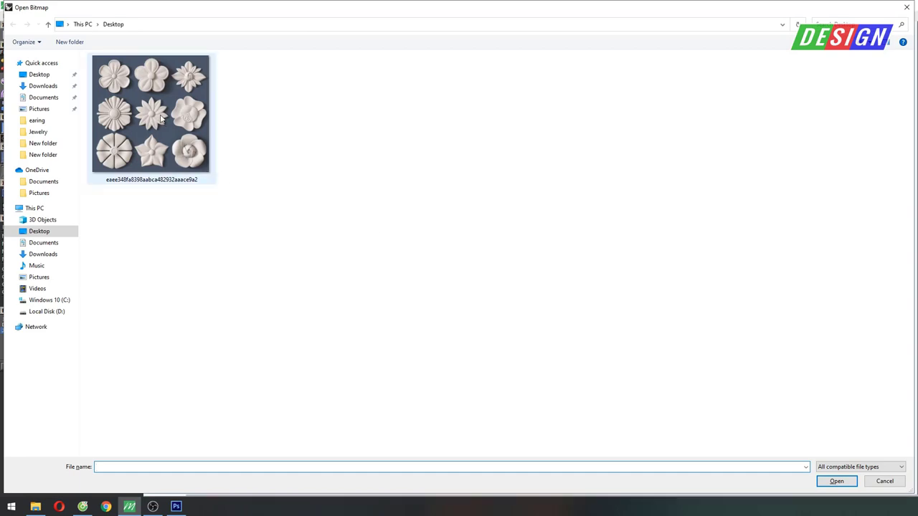
Step: Place the flower reference image as a picture frame in the Top view
double_click(205, 172)
click(260, 395)
click(675, 334)
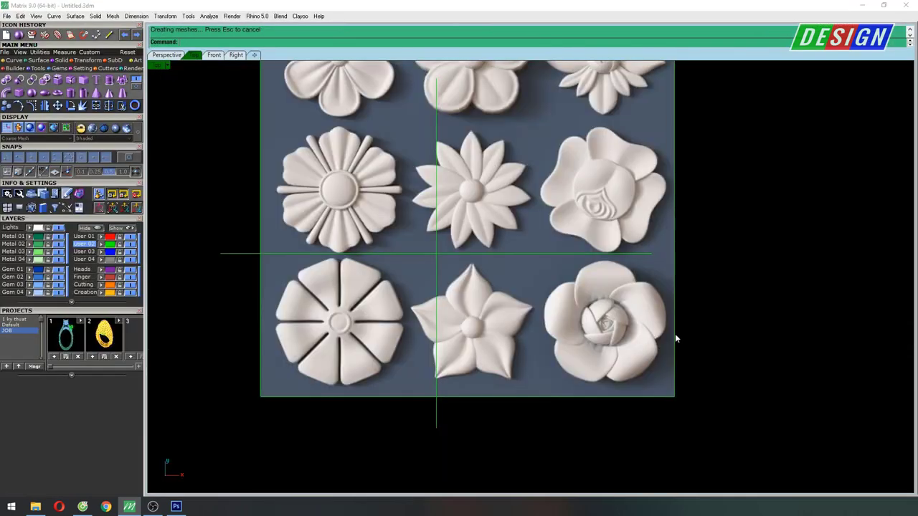
scroll(430, 334, up, 5)
right_drag(430, 334, 488, 322)
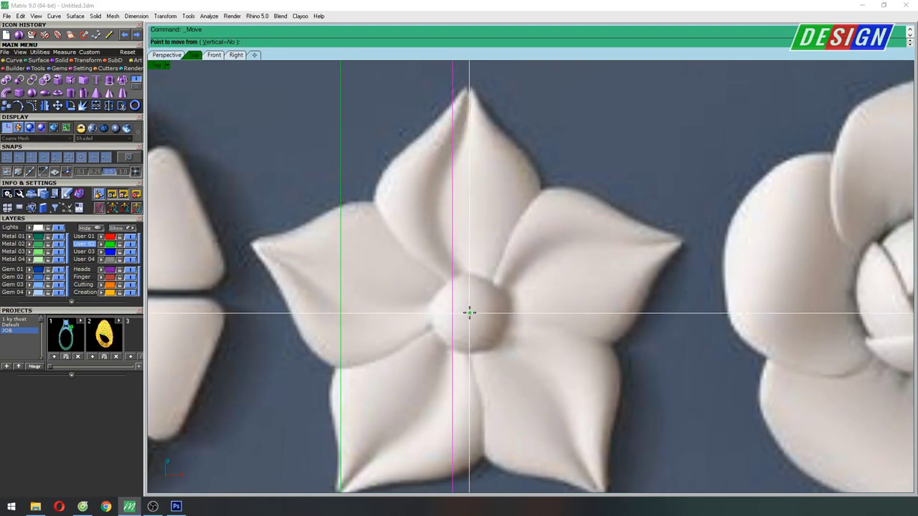
Step: Move the picture so the five-petal flower's centre sits on the origin
click(469, 310)
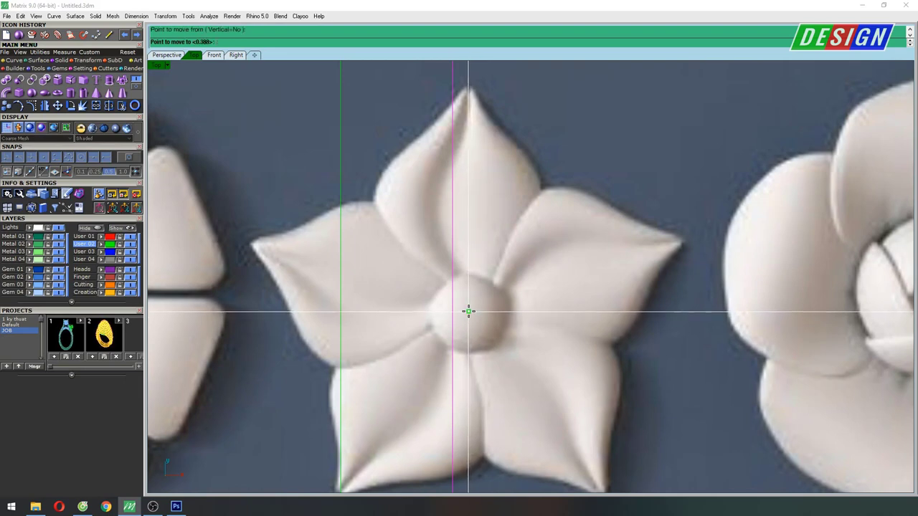
text(0)
key(Return)
scroll(466, 276, down, 2)
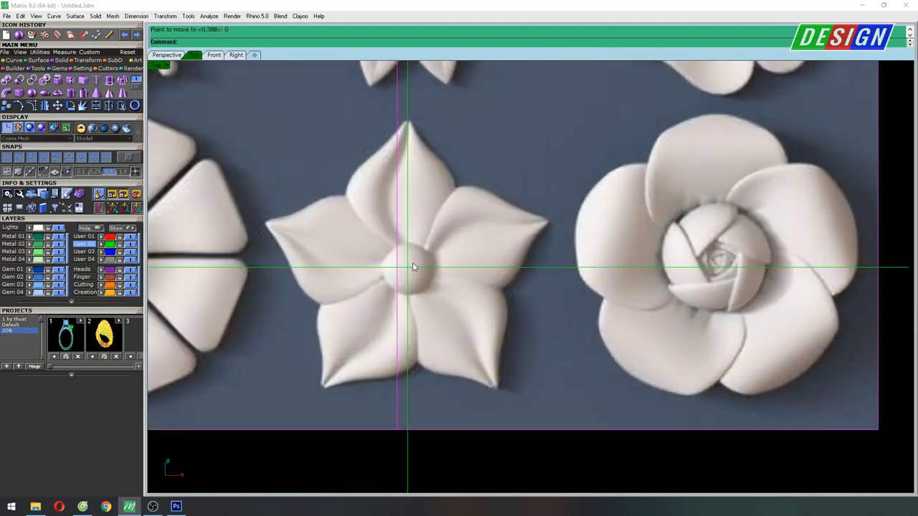
scroll(425, 260, up, 2)
scroll(425, 265, down, 1)
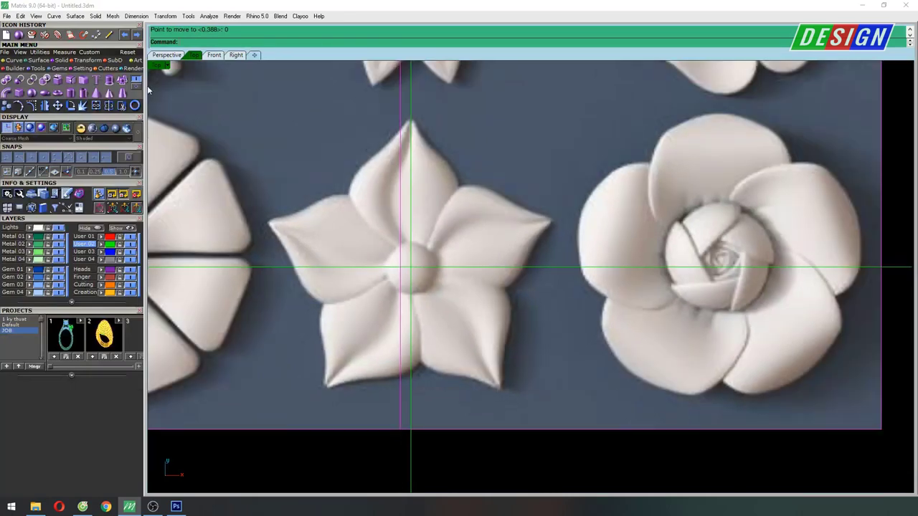
Step: Try an Aligned Dimension from petal tip to bottom, then cancel it
click(95, 36)
click(431, 120)
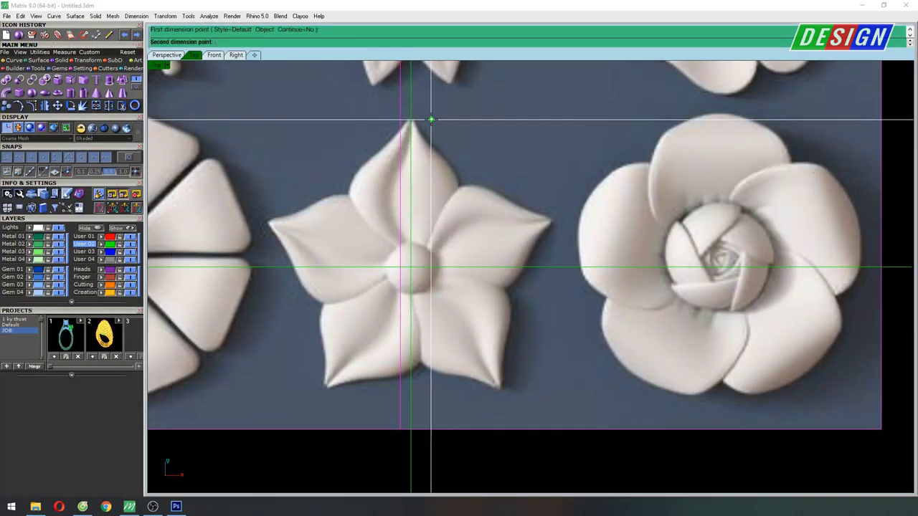
click(459, 384)
key(Escape)
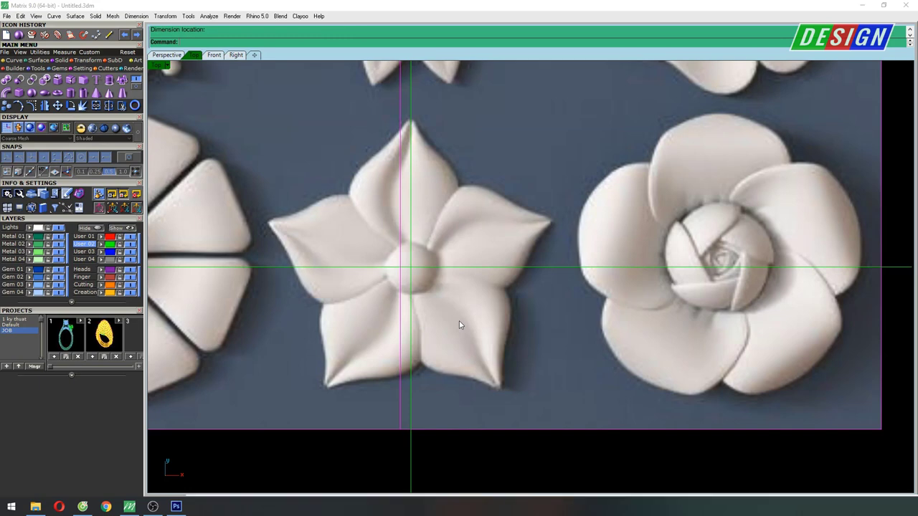
scroll(436, 268, up, 3)
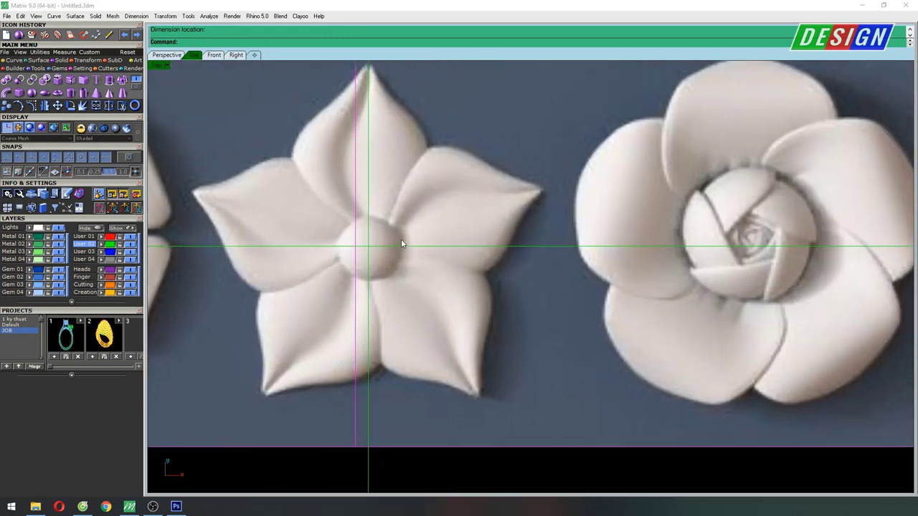
scroll(401, 244, down, 3)
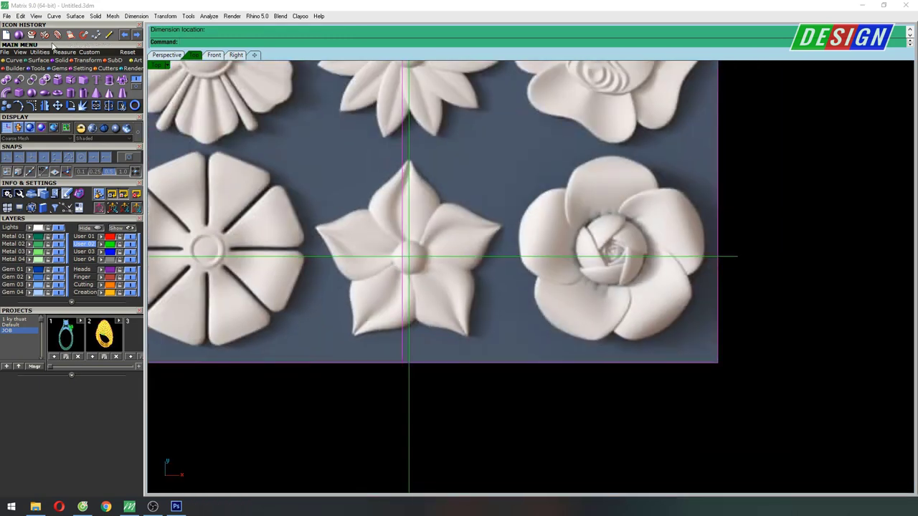
Step: Draw a rectangle enclosing the five-petal flower
click(17, 62)
click(45, 79)
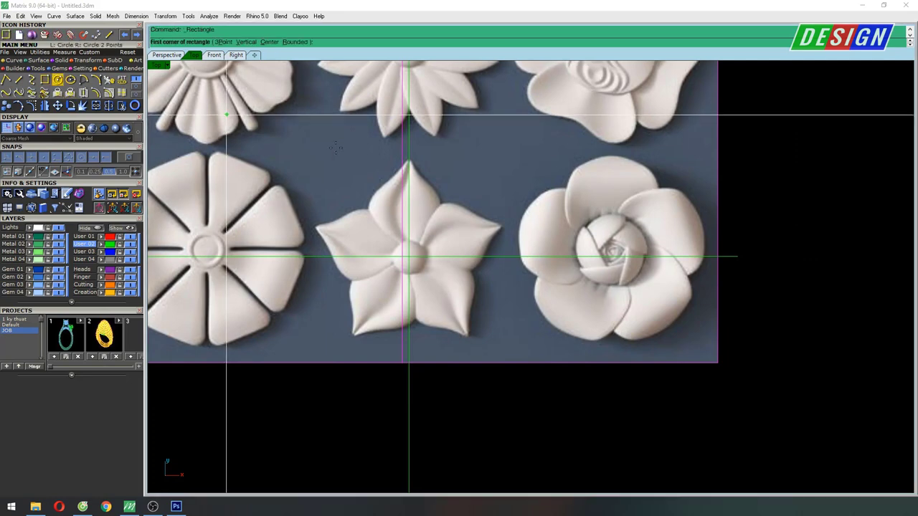
click(306, 138)
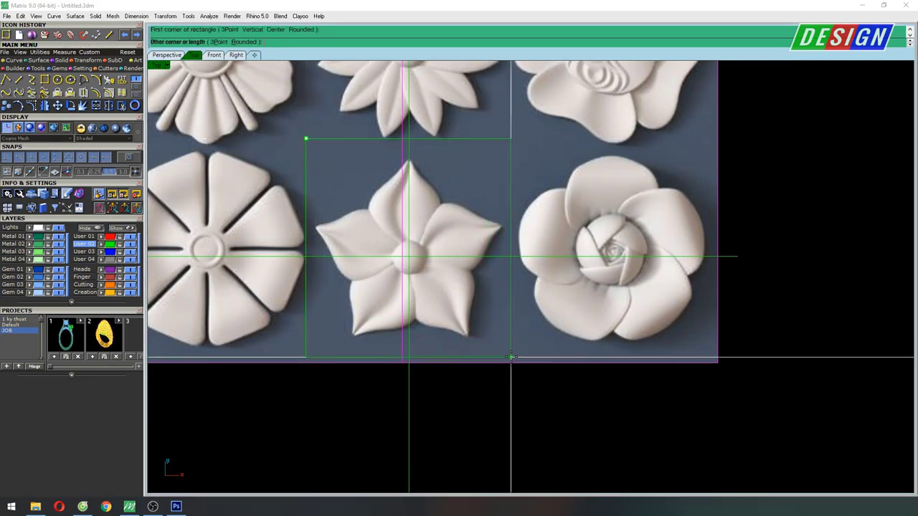
click(511, 348)
Step: Trim away the picture outside the rectangle and recentre the flower
click(511, 347)
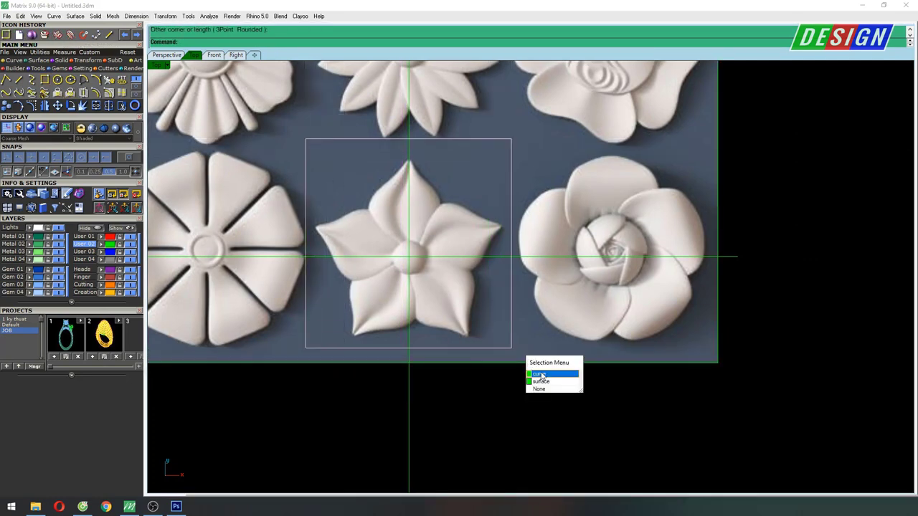
click(543, 377)
right_drag(556, 211, 512, 215)
click(537, 213)
right_drag(418, 208, 407, 208)
Step: In the Right view, drag the picture below the origin line with the Gumball
key(ctrl+Tab)
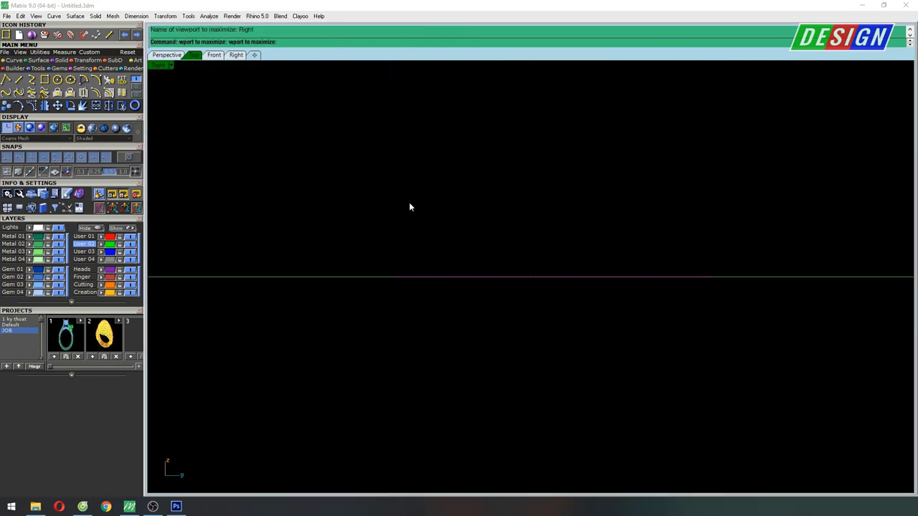
key(ctrl+Tab)
click(136, 208)
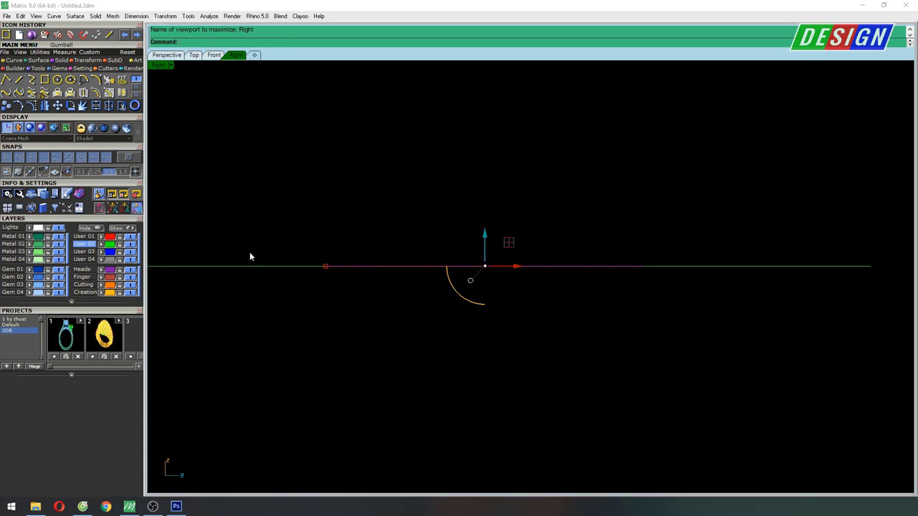
drag(484, 236, 486, 327)
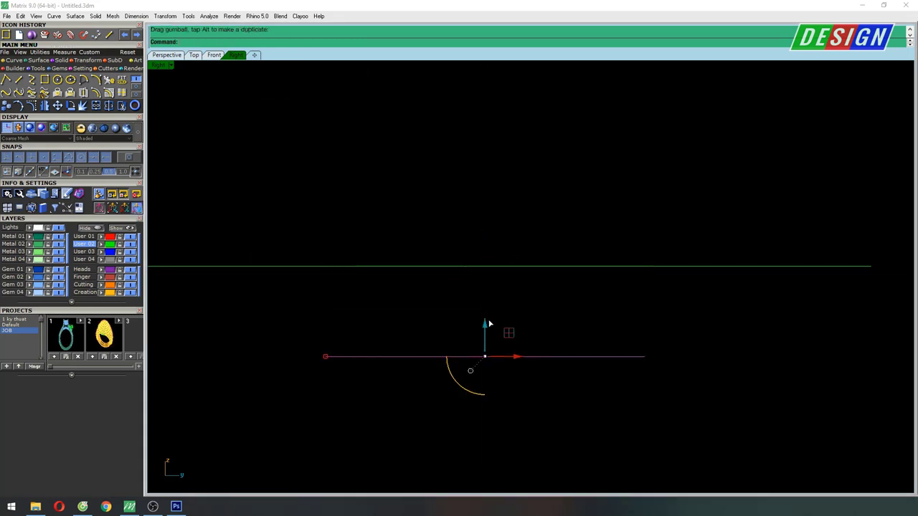
Step: Back in the Top view, lock the flower picture against selection
key(ctrl+Tab)
key(ctrl+Tab)
scroll(477, 297, up, 3)
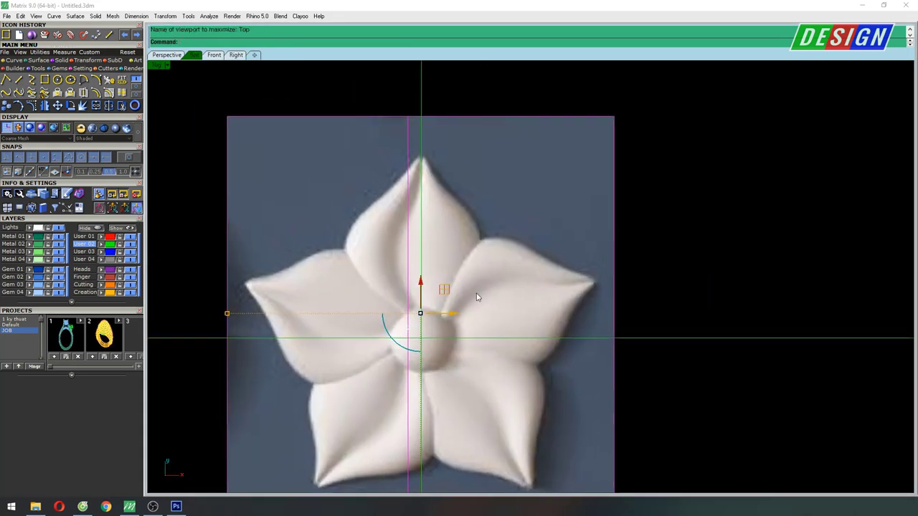
mouse_move(478, 297)
right_down()
mouse_move(465, 270)
mouse_move(483, 279)
right_up()
key(Return)
scroll(484, 279, down, 2)
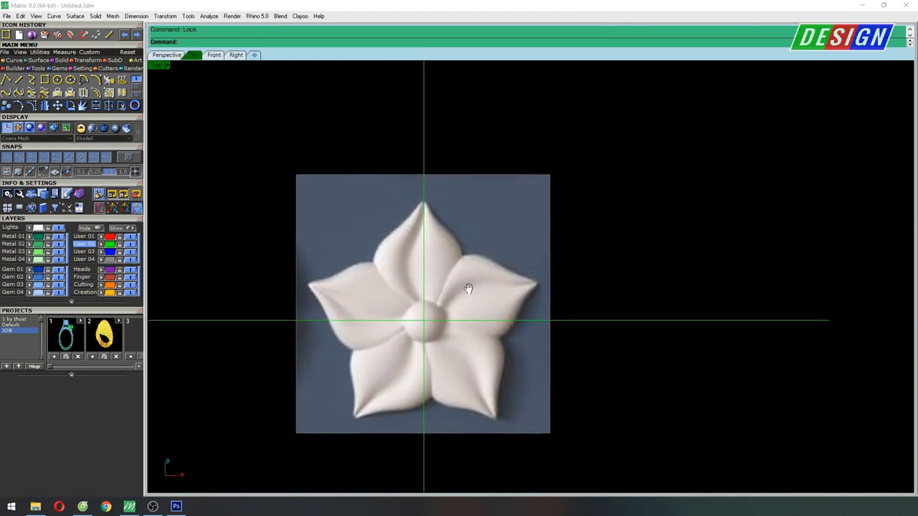
scroll(469, 289, up, 4)
right_drag(447, 307, 454, 285)
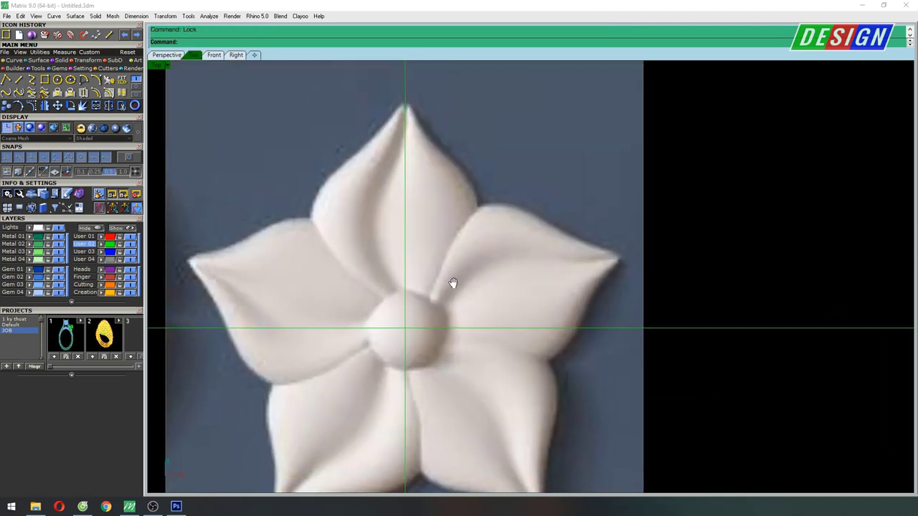
click(112, 61)
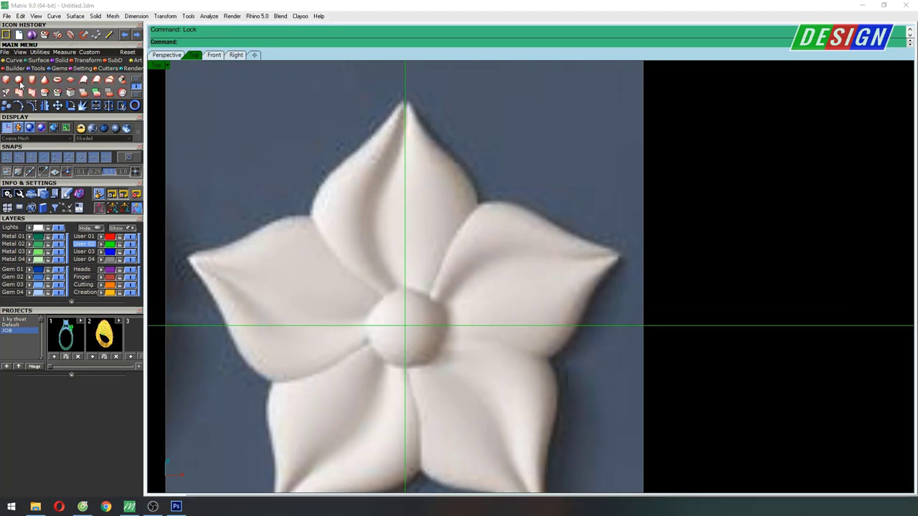
Step: Build a four-point SubD quad face at the upper petal's tip
click(122, 80)
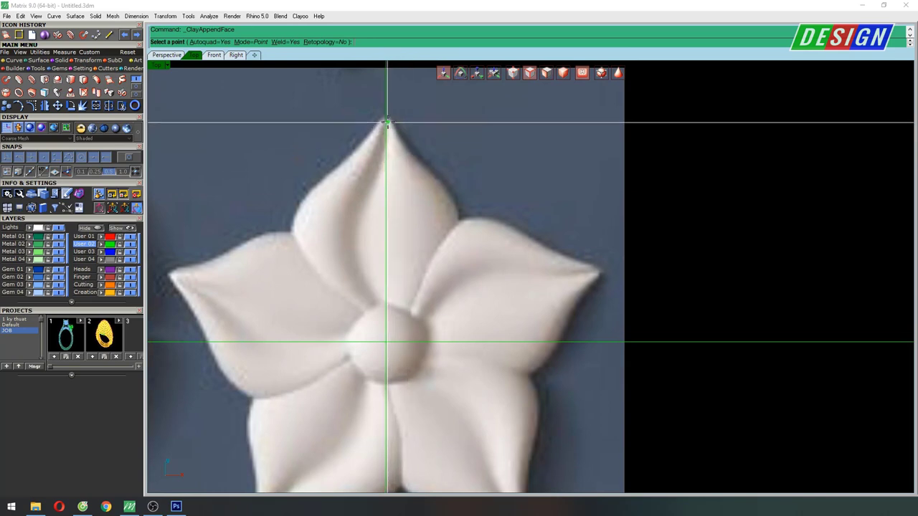
click(386, 122)
click(384, 153)
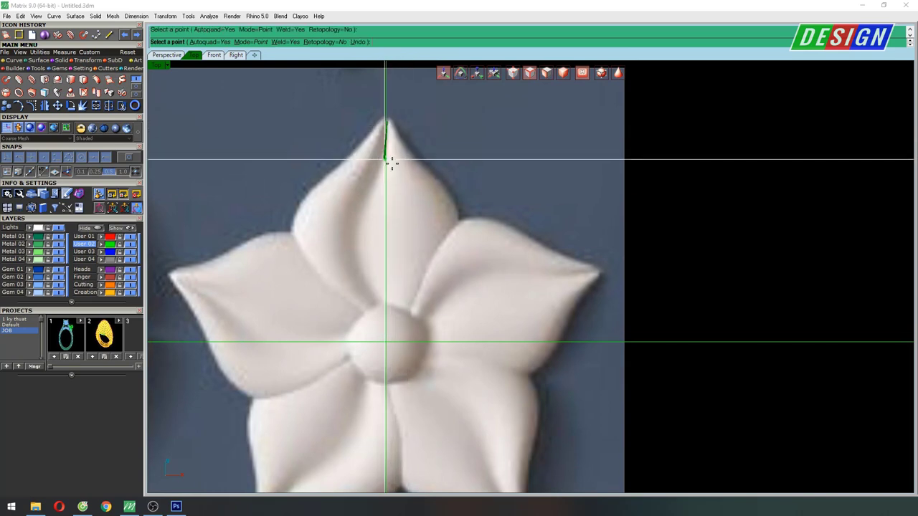
click(394, 162)
click(402, 143)
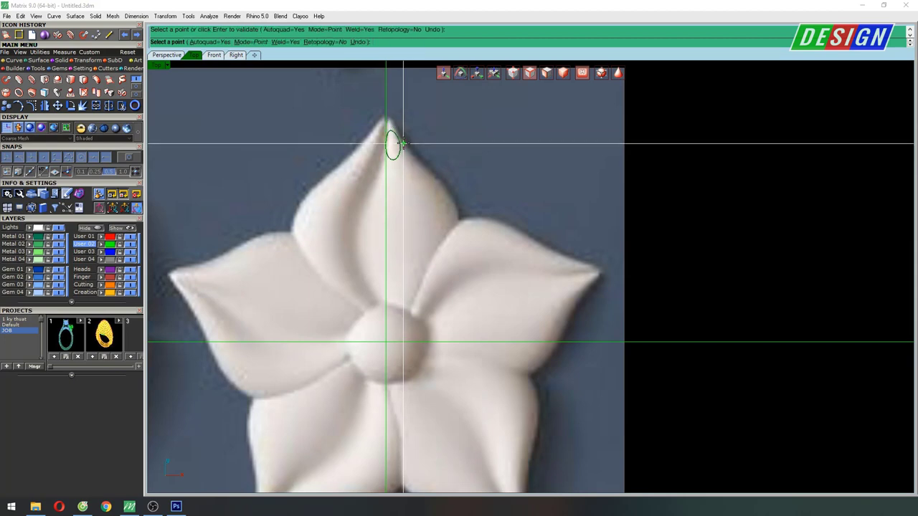
click(618, 74)
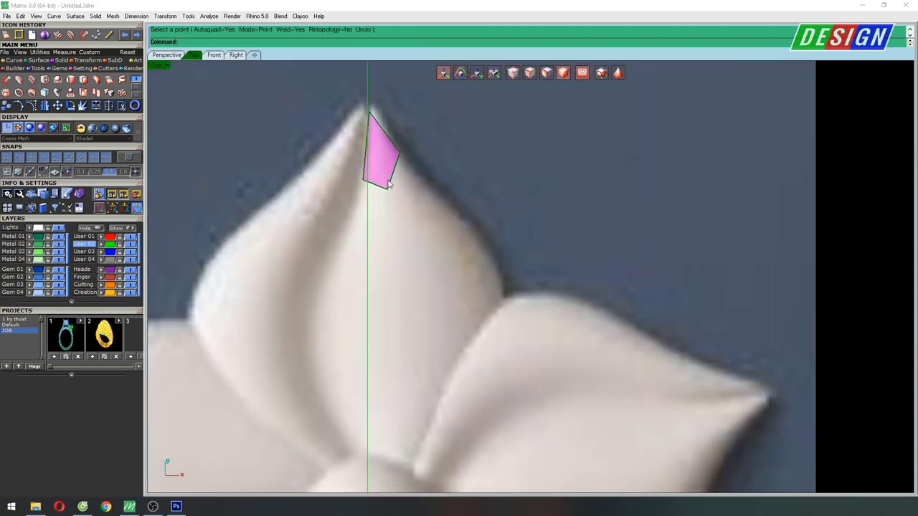
Step: Extrude the tip quad's bottom edge four times down the petal to the centre sphere
click(538, 76)
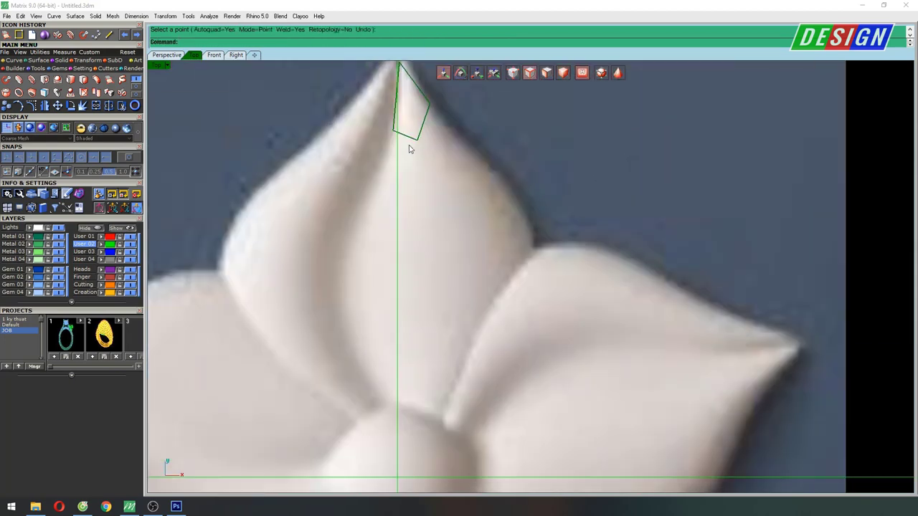
click(415, 142)
mouse_move(427, 177)
mouse_down()
mouse_move(389, 260)
mouse_move(381, 320)
mouse_move(390, 380)
mouse_up()
shift+right_drag(389, 379, 405, 267)
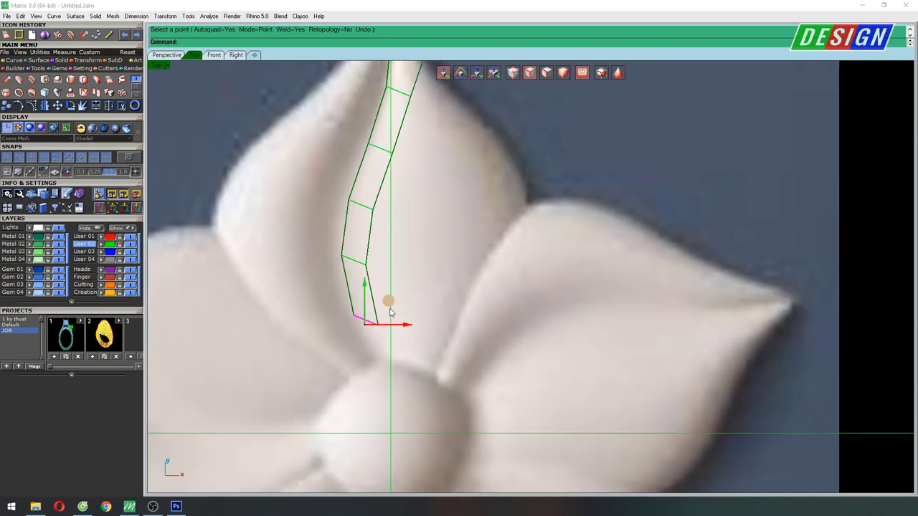
mouse_move(391, 312)
mouse_down()
mouse_move(419, 380)
mouse_move(405, 427)
mouse_up()
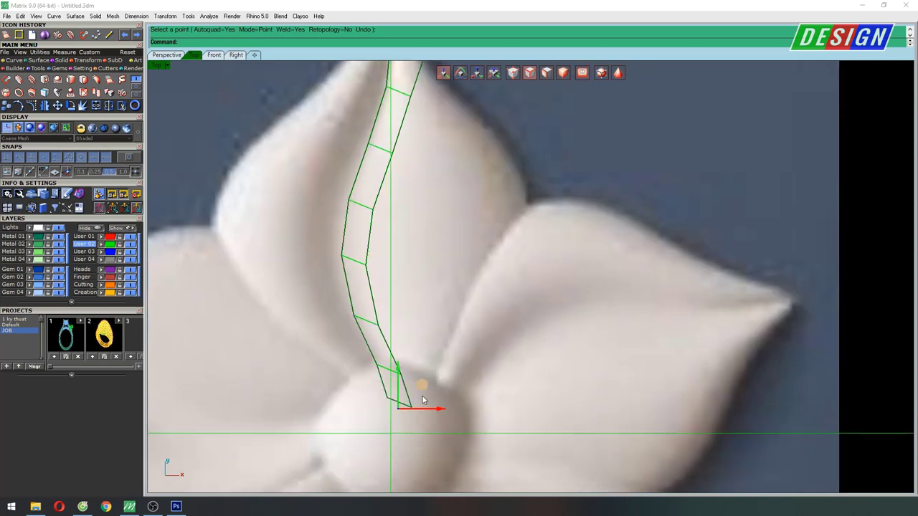
shift+right_drag(431, 361, 415, 305)
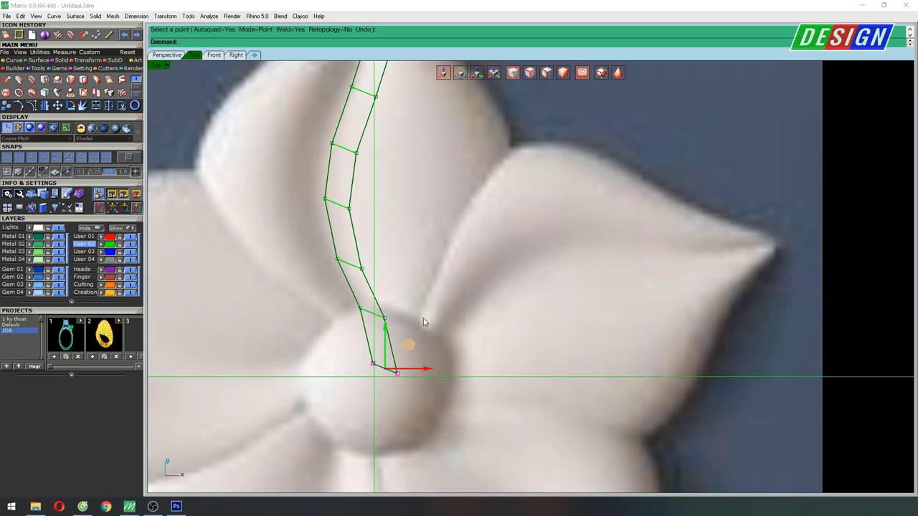
key(Escape)
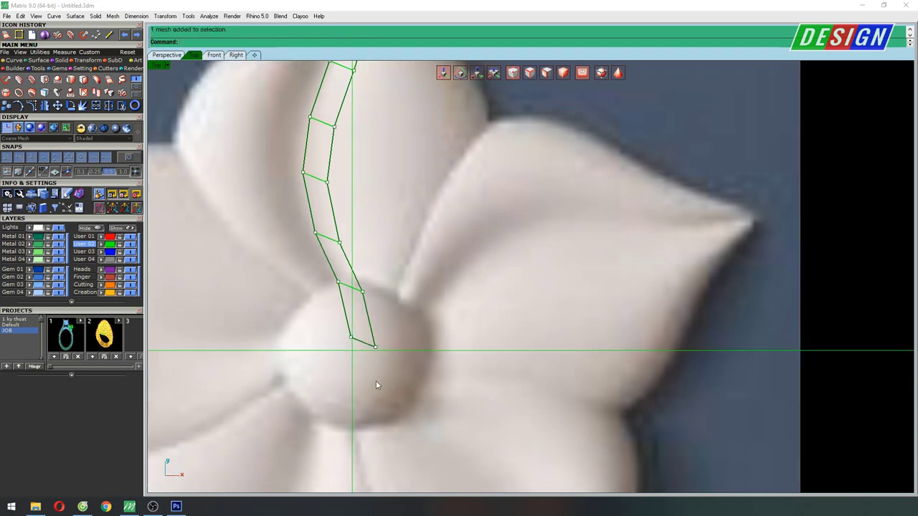
Step: Move the strip's lower vertices onto the petal's centre crease
mouse_move(365, 380)
mouse_down()
mouse_move(394, 341)
mouse_move(394, 317)
mouse_up()
scroll(420, 357, up, 2)
click(349, 266)
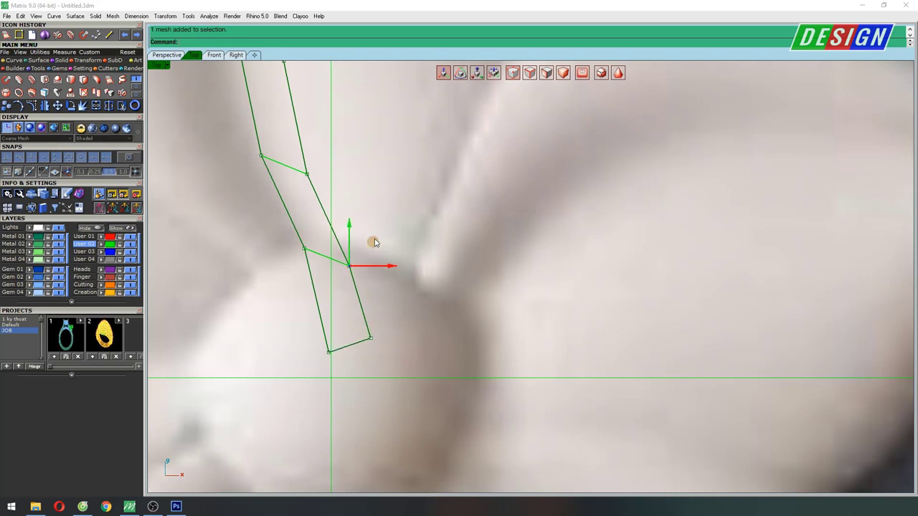
drag(374, 242, 364, 215)
right_drag(364, 216, 439, 361)
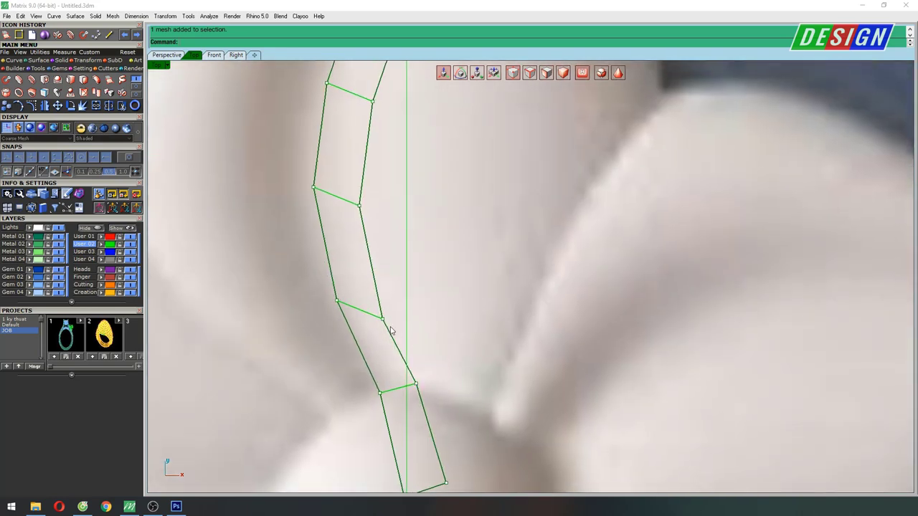
drag(410, 303, 402, 266)
drag(331, 222, 363, 191)
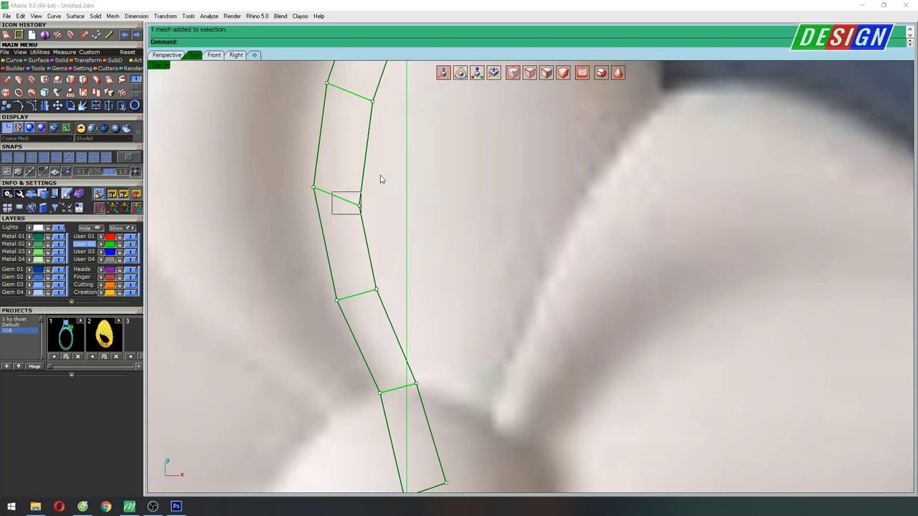
right_drag(381, 179, 399, 271)
drag(399, 270, 399, 250)
right_drag(402, 201, 377, 296)
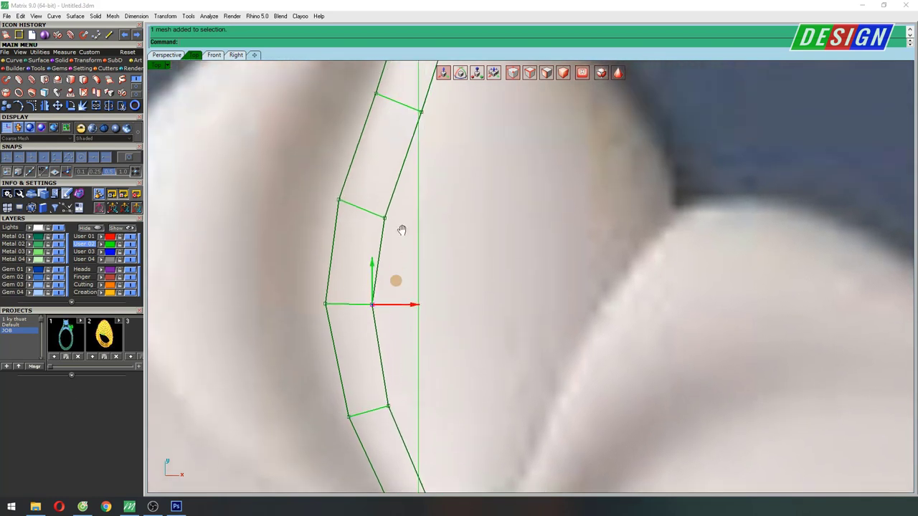
Step: Nudge the upper strip vertices to fit and pull the top vertex to the petal tip
click(385, 281)
drag(409, 258, 411, 248)
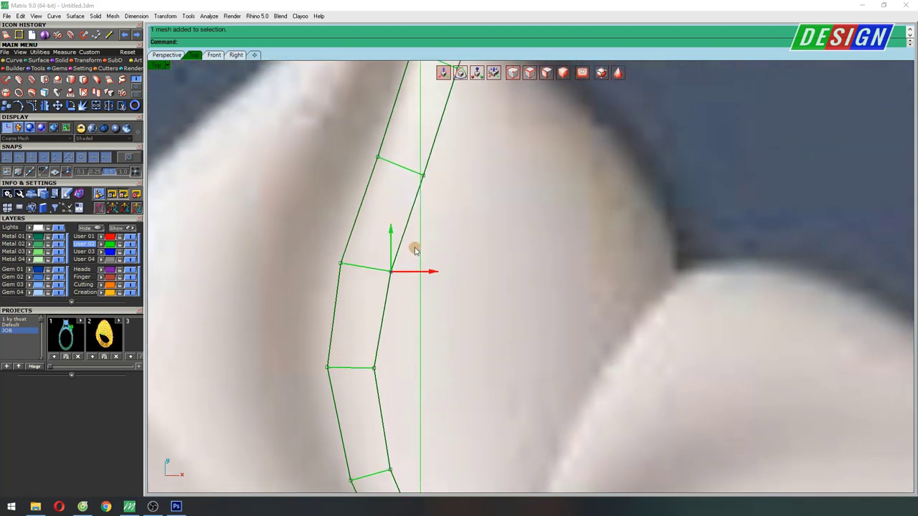
right_drag(429, 188, 389, 312)
click(416, 300)
drag(440, 277, 443, 270)
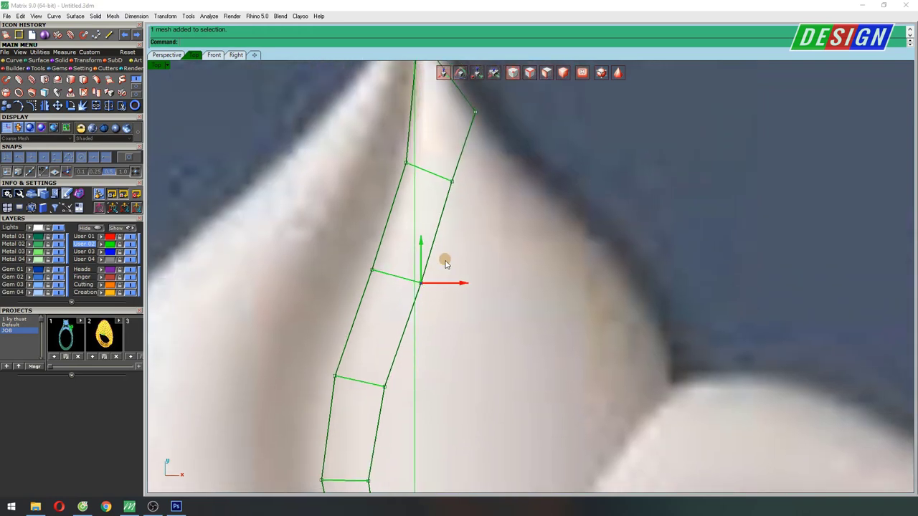
right_drag(471, 191, 464, 258)
drag(484, 210, 479, 200)
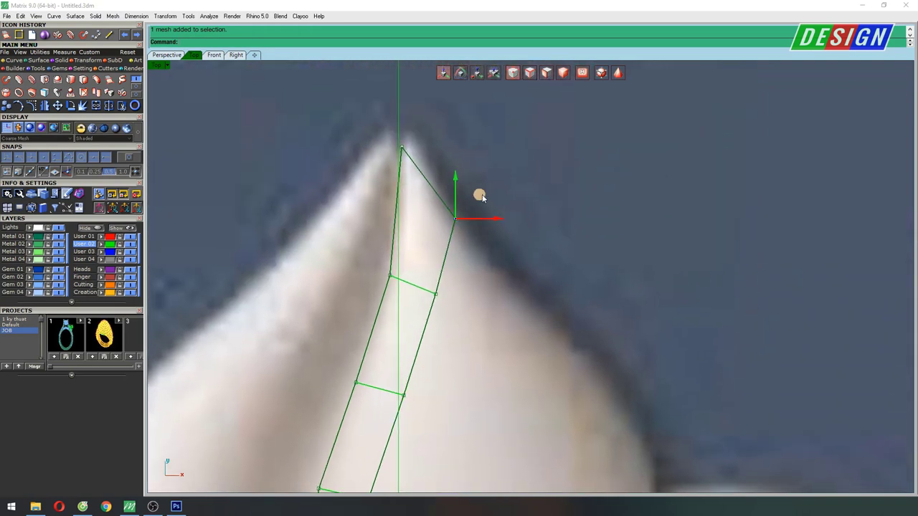
click(402, 148)
drag(426, 125, 429, 107)
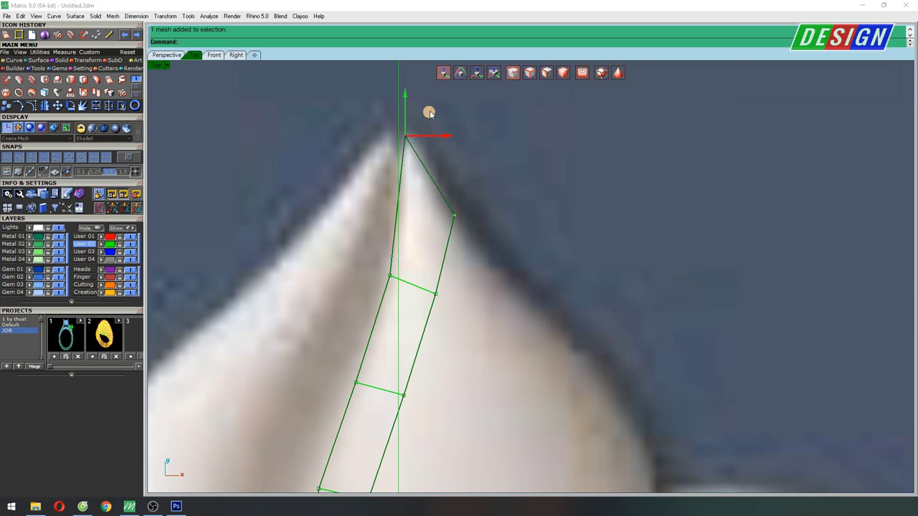
Step: Extrude the strip's right edge to widen the mesh over the petal's right half
scroll(446, 255, down, 1)
scroll(456, 244, down, 1)
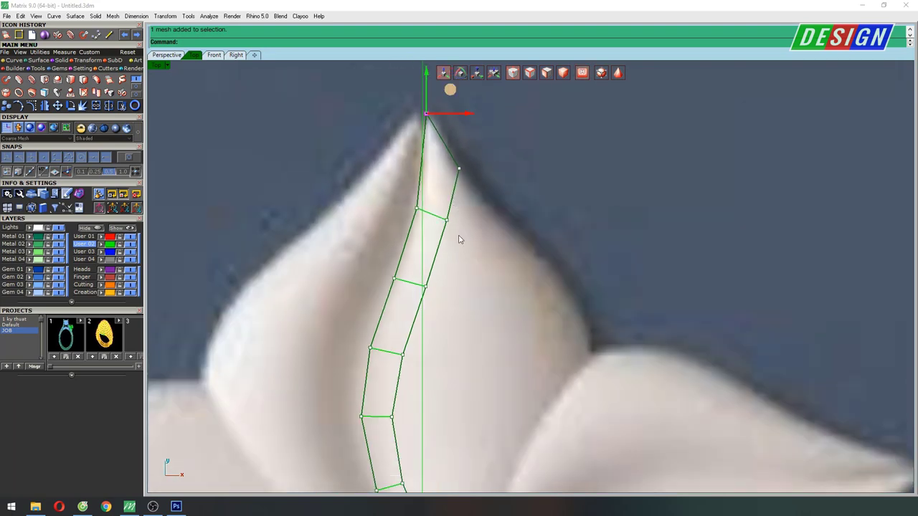
scroll(459, 238, down, 2)
scroll(430, 193, down, 2)
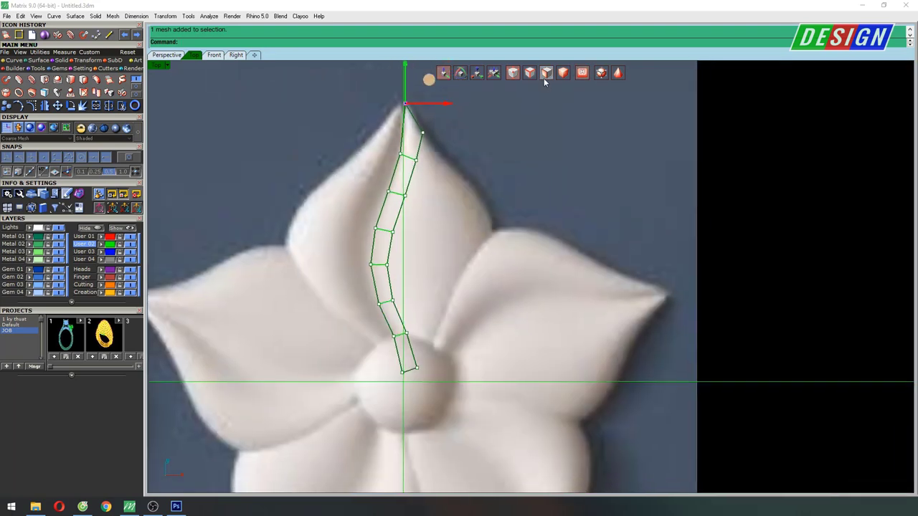
click(412, 181)
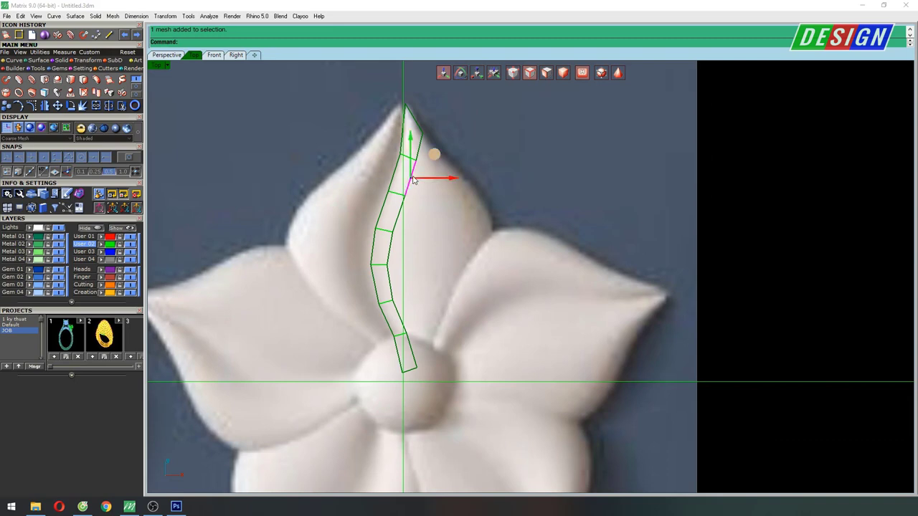
click(435, 216)
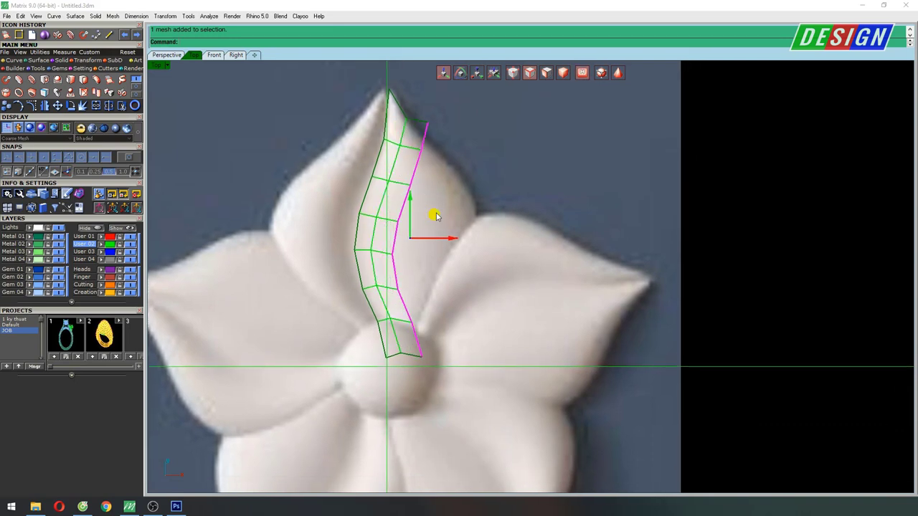
drag(435, 216, 464, 219)
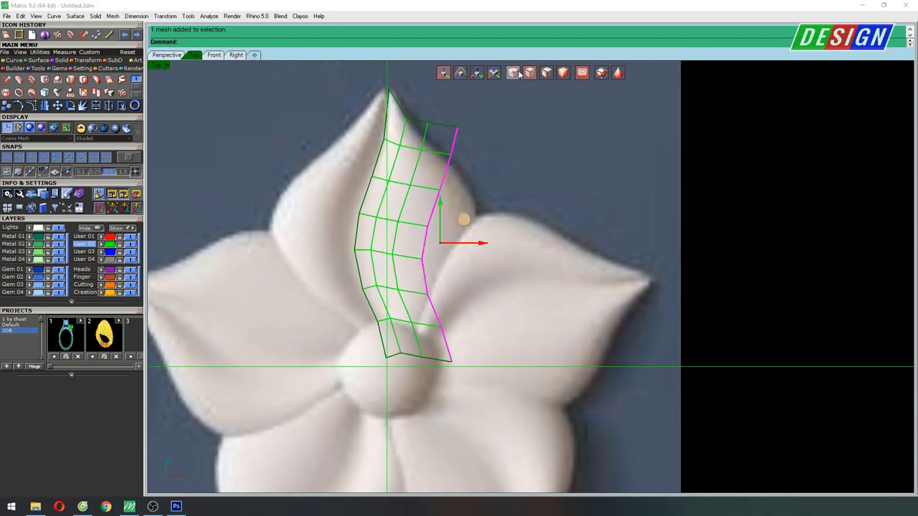
scroll(472, 302, up, 3)
scroll(472, 301, up, 2)
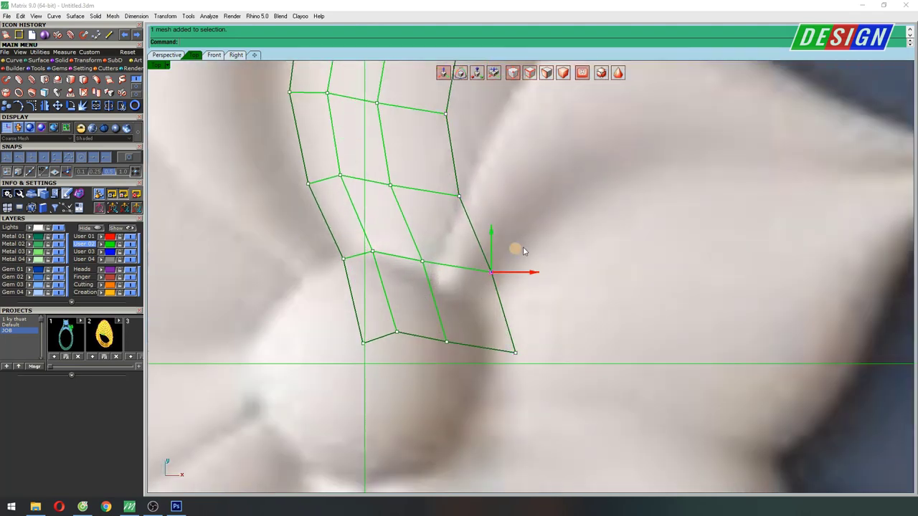
Step: Pull the mesh's bottom vertices in around the centre sphere
mouse_move(523, 248)
mouse_down()
mouse_move(473, 228)
mouse_move(433, 242)
mouse_move(427, 230)
mouse_up()
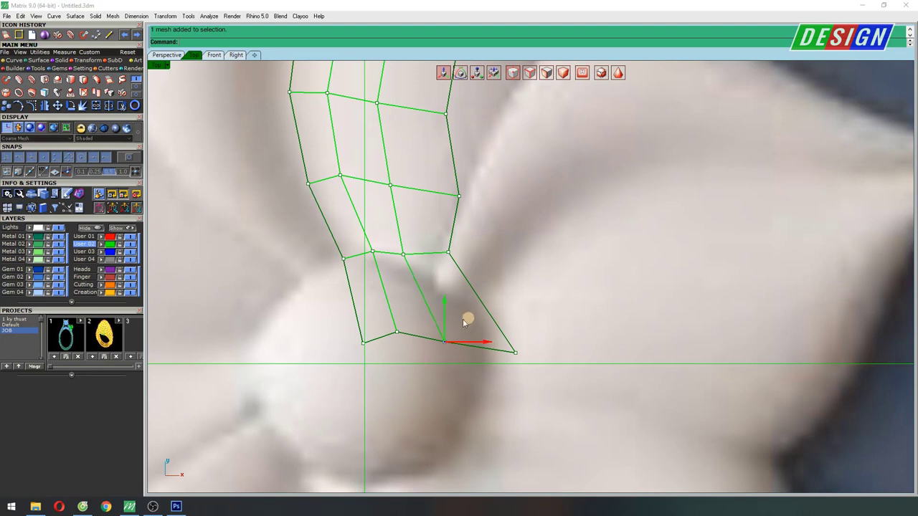
mouse_move(462, 318)
mouse_down()
mouse_move(434, 313)
mouse_move(403, 337)
mouse_up()
drag(418, 306, 409, 314)
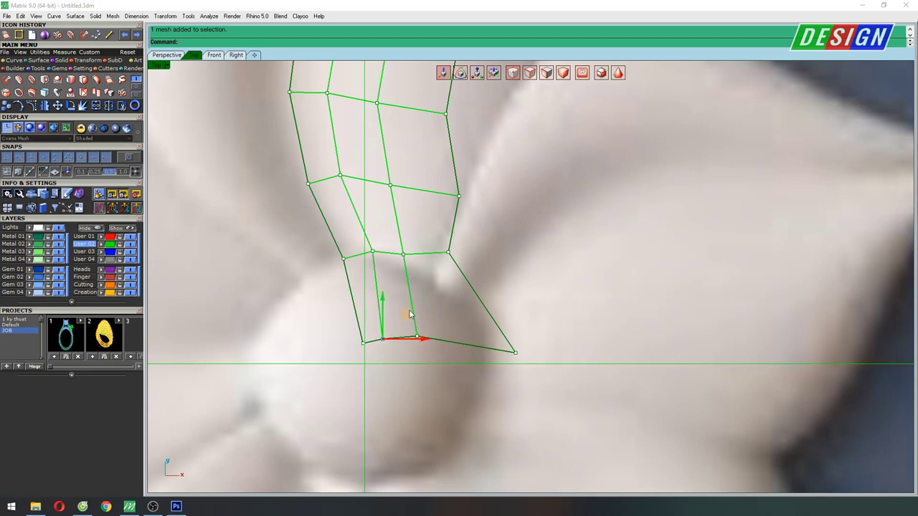
mouse_move(490, 326)
mouse_down()
mouse_move(543, 358)
mouse_move(486, 318)
mouse_move(462, 318)
mouse_up()
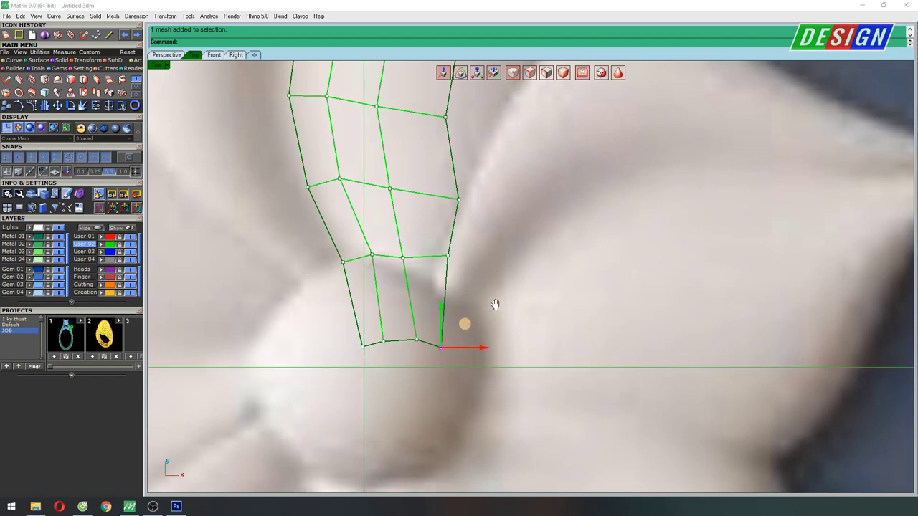
right_drag(466, 321, 463, 346)
right_drag(494, 308, 472, 284)
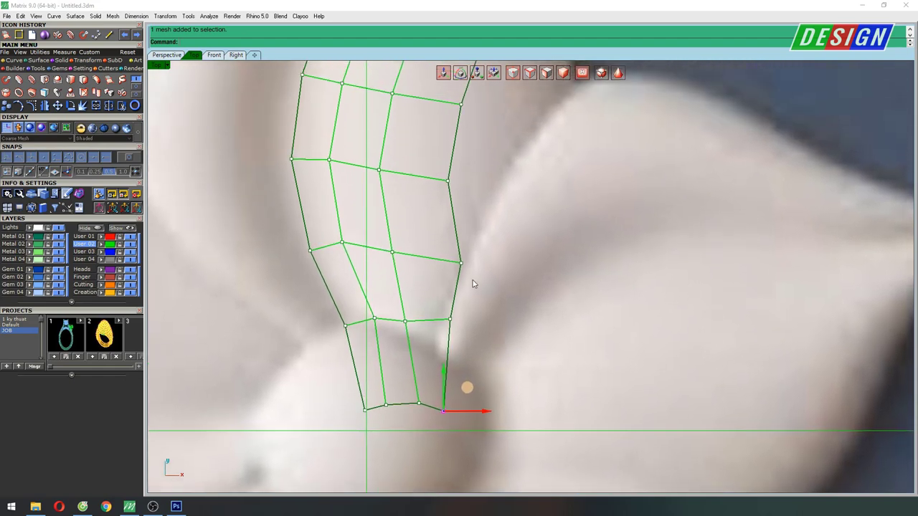
click(450, 319)
Step: Drag the right-side vertices onto the petal's right outline up to the tip
mouse_move(488, 251)
right_down()
mouse_move(494, 260)
mouse_move(530, 205)
right_up()
right_drag(535, 164, 485, 332)
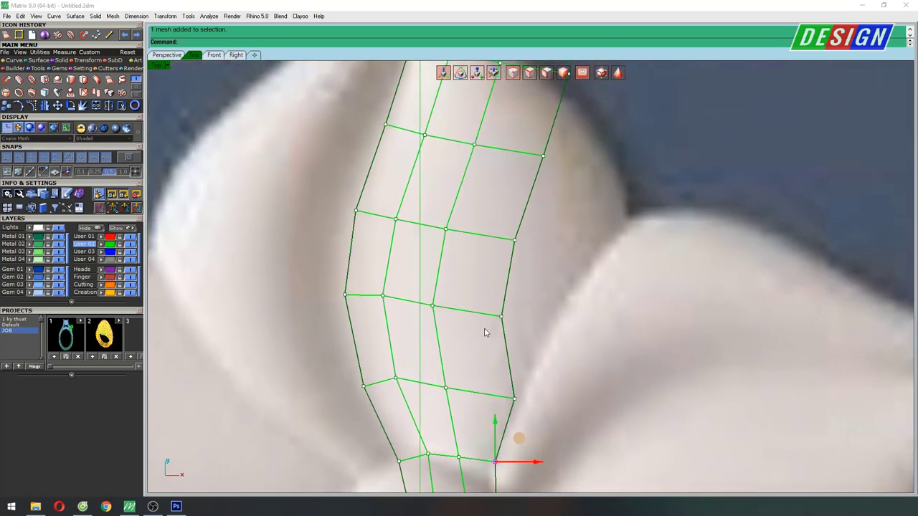
click(501, 315)
drag(501, 316, 542, 340)
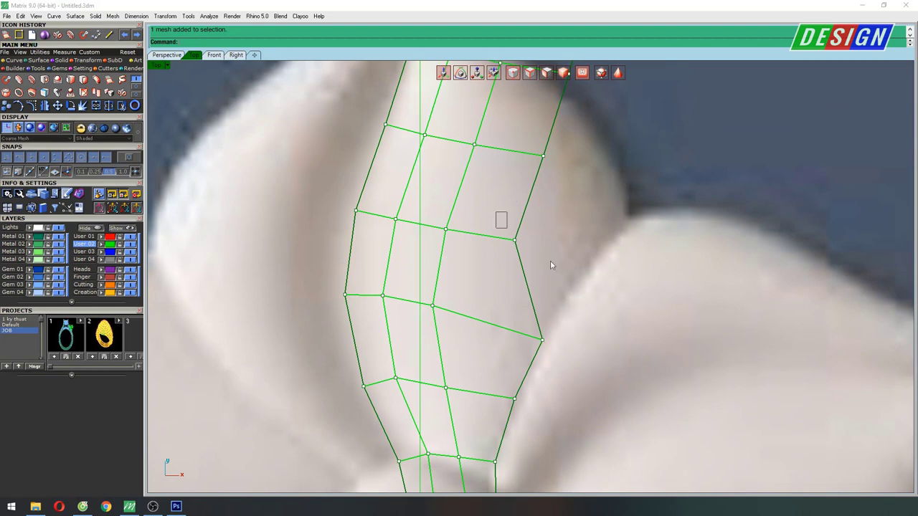
drag(544, 220, 635, 292)
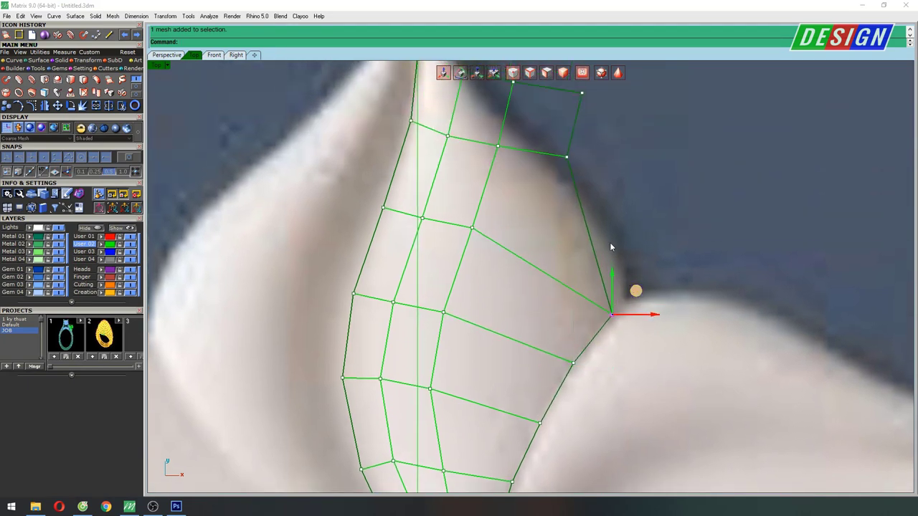
mouse_move(601, 141)
mouse_down()
mouse_move(651, 246)
mouse_move(638, 173)
mouse_move(658, 290)
mouse_up()
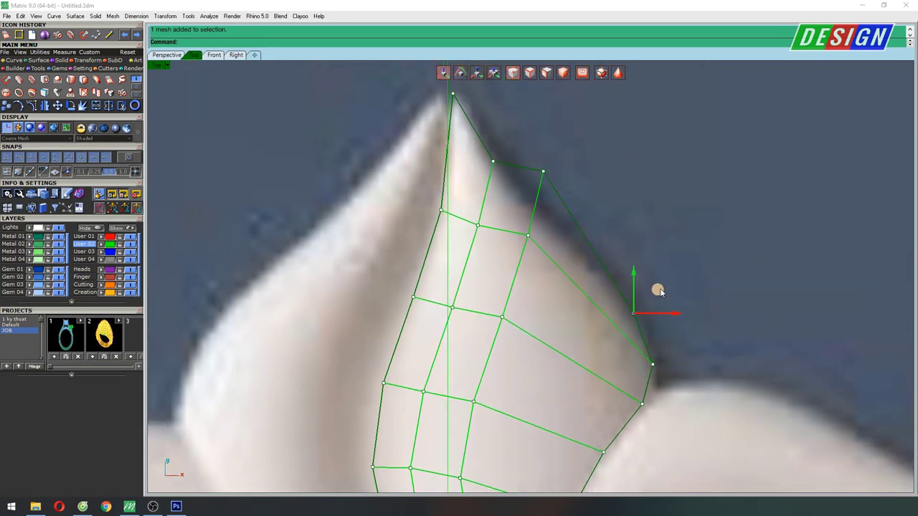
right_drag(603, 294, 533, 190)
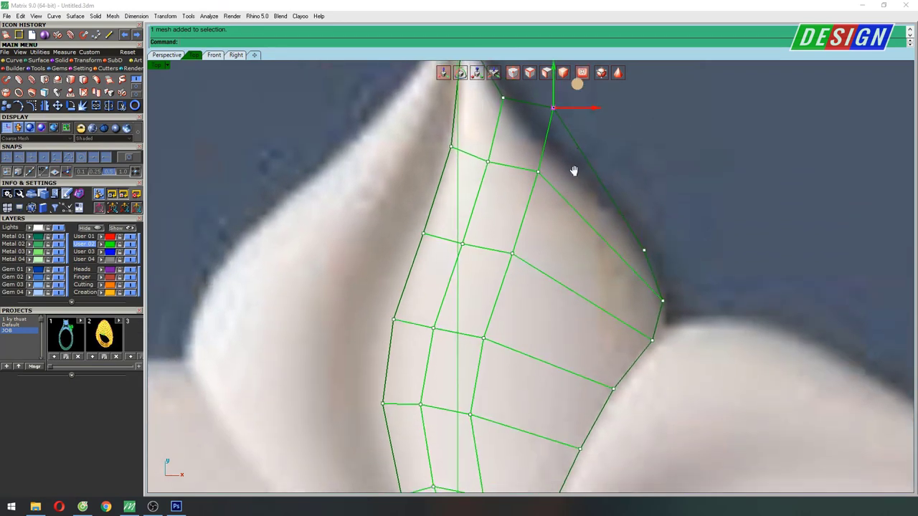
mouse_move(542, 140)
mouse_down()
mouse_move(594, 241)
mouse_move(562, 248)
mouse_move(571, 308)
mouse_up()
click(533, 234)
right_drag(484, 300, 480, 209)
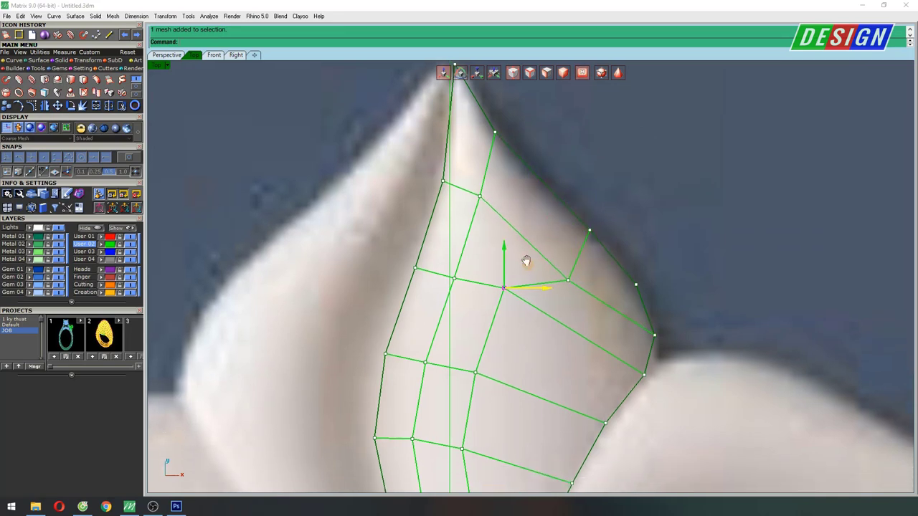
Step: Reposition interior vertices to even the mesh spacing across the petal
click(503, 225)
drag(527, 200, 586, 255)
click(474, 309)
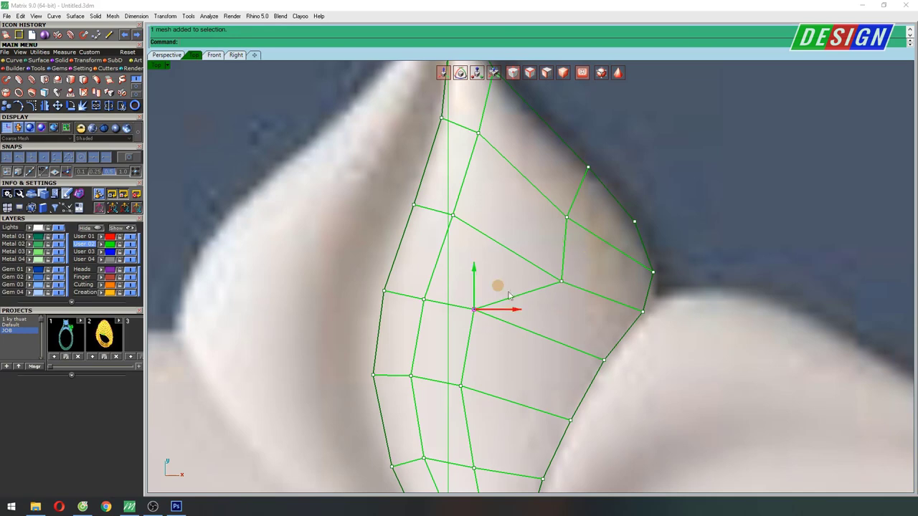
drag(474, 309, 537, 352)
right_drag(512, 403, 527, 293)
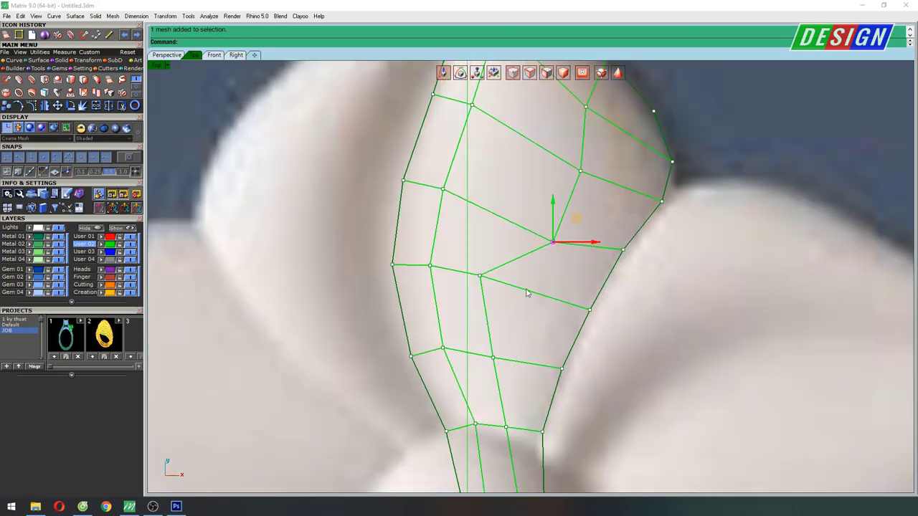
Step: Drag the right-side vertices outward so the mesh's right edge matches the reference petal
click(481, 274)
drag(504, 254, 557, 273)
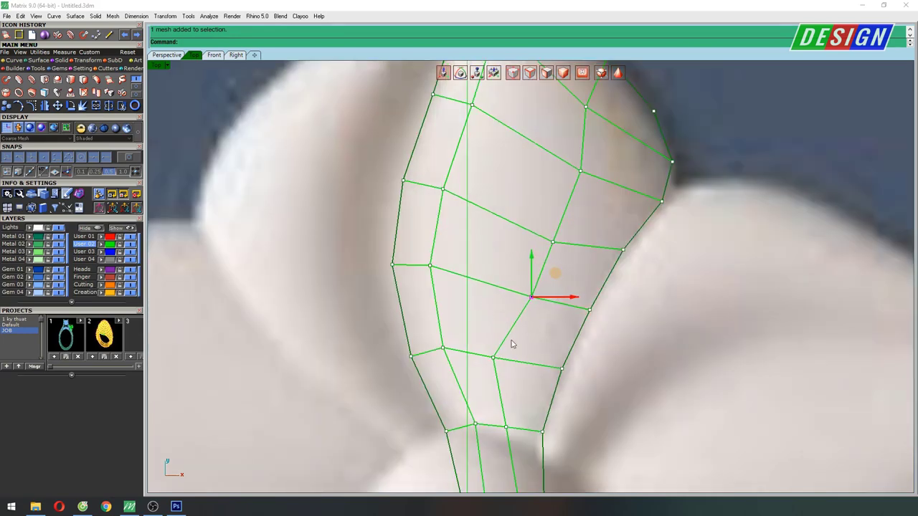
drag(488, 338, 524, 383)
drag(516, 334, 550, 342)
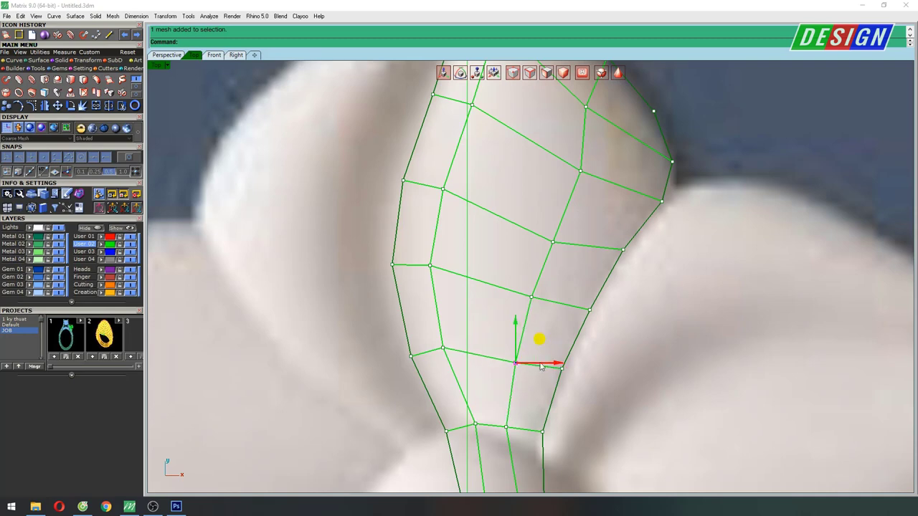
right_drag(531, 425, 522, 341)
click(454, 266)
drag(476, 243, 497, 245)
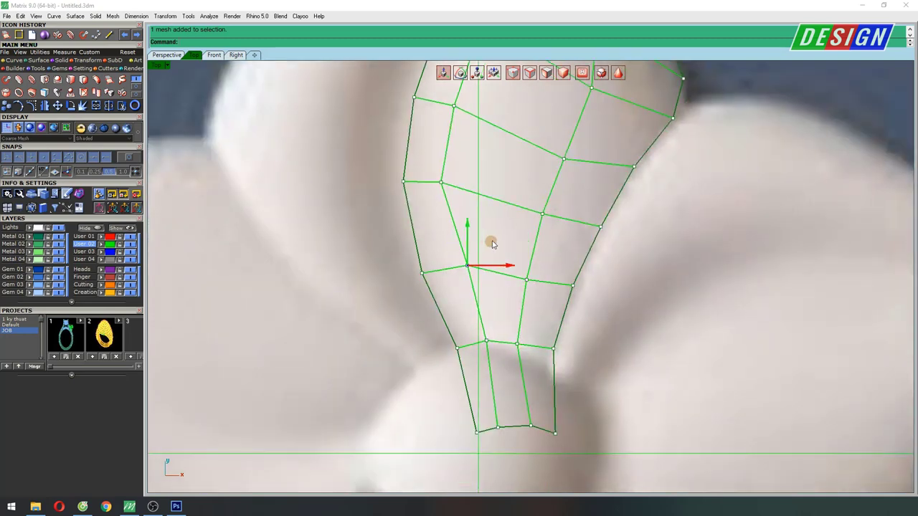
click(441, 182)
right_drag(466, 160, 469, 230)
drag(469, 230, 500, 245)
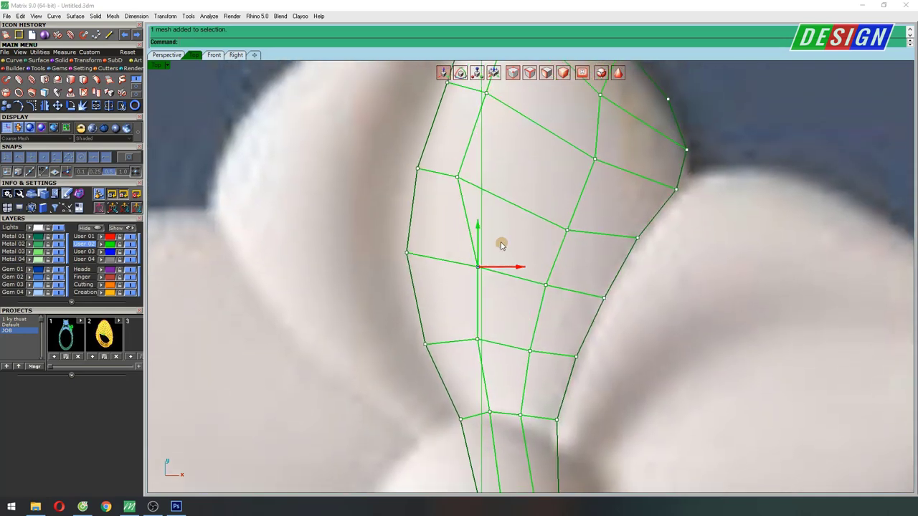
Step: Widen the upper part of the petal by moving its vertices right toward the outline
click(457, 176)
right_drag(457, 176, 482, 232)
drag(484, 222, 510, 226)
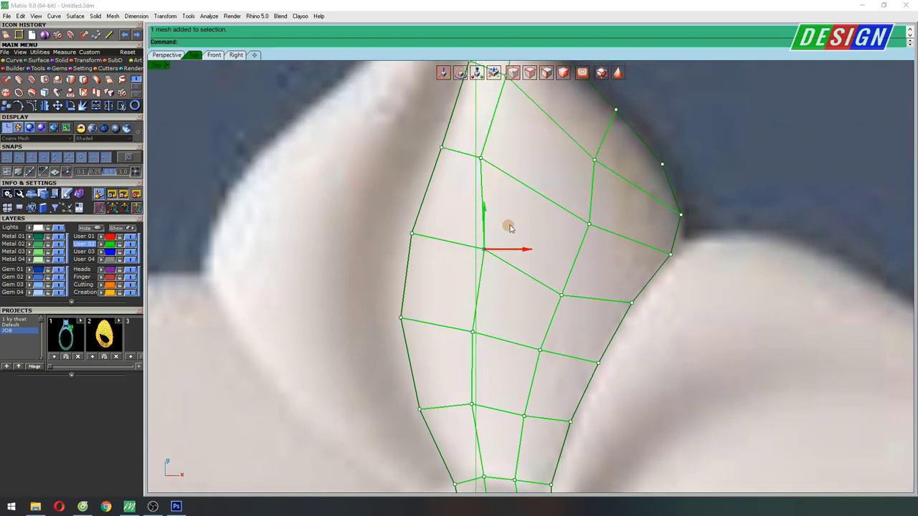
right_drag(509, 225, 500, 294)
click(503, 208)
drag(503, 207, 527, 225)
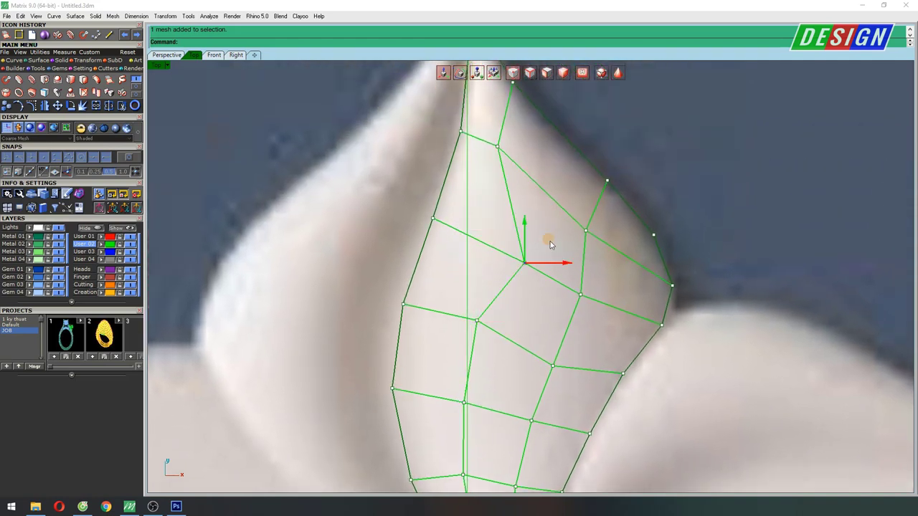
right_drag(526, 225, 518, 286)
Step: Place the tip vertices on the reference petal's pointed tip and along its right outline
click(489, 211)
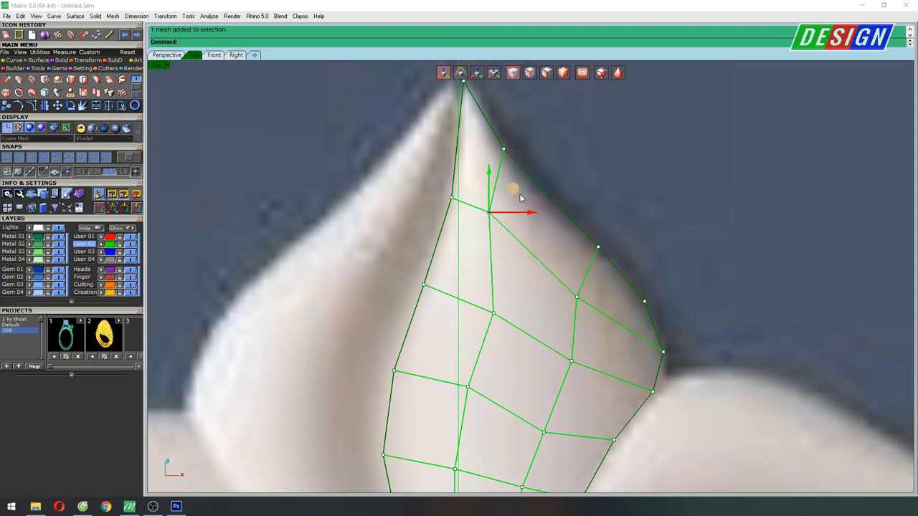
drag(519, 197, 543, 213)
click(512, 148)
right_drag(512, 148, 540, 205)
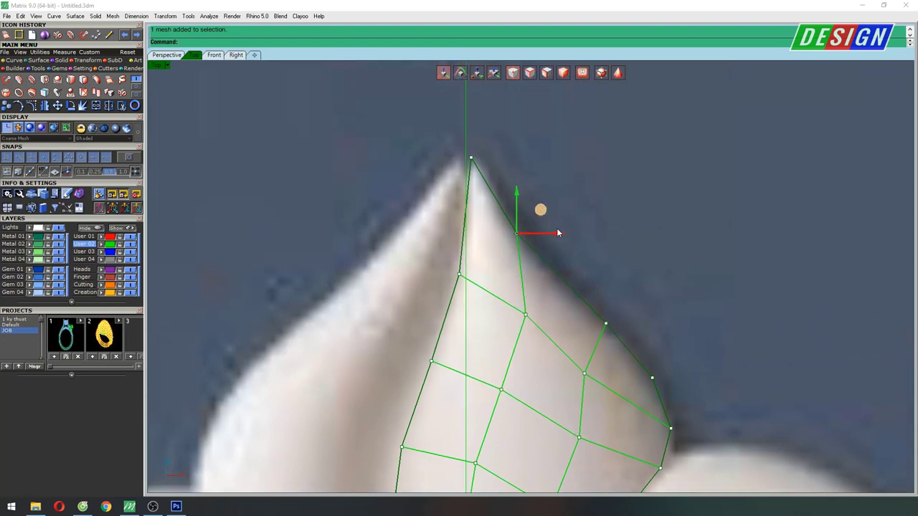
drag(540, 204, 568, 234)
right_drag(663, 393, 607, 257)
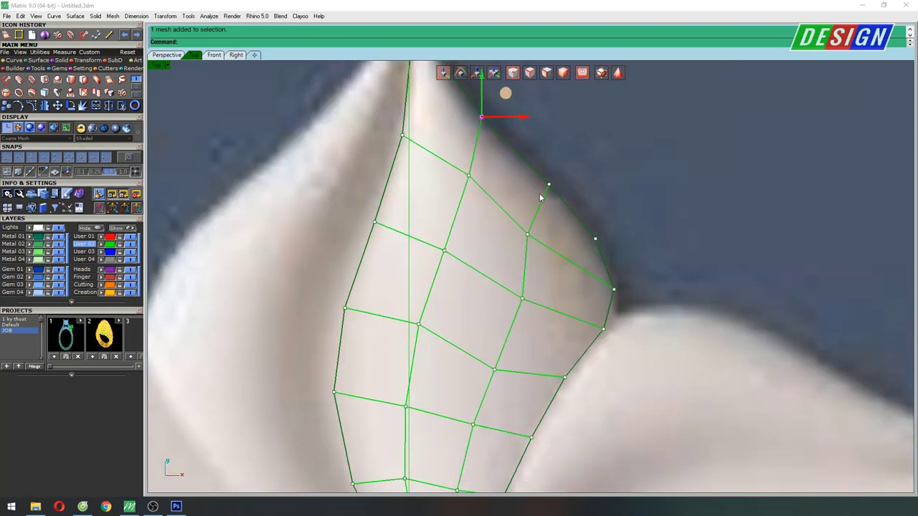
drag(571, 175, 561, 156)
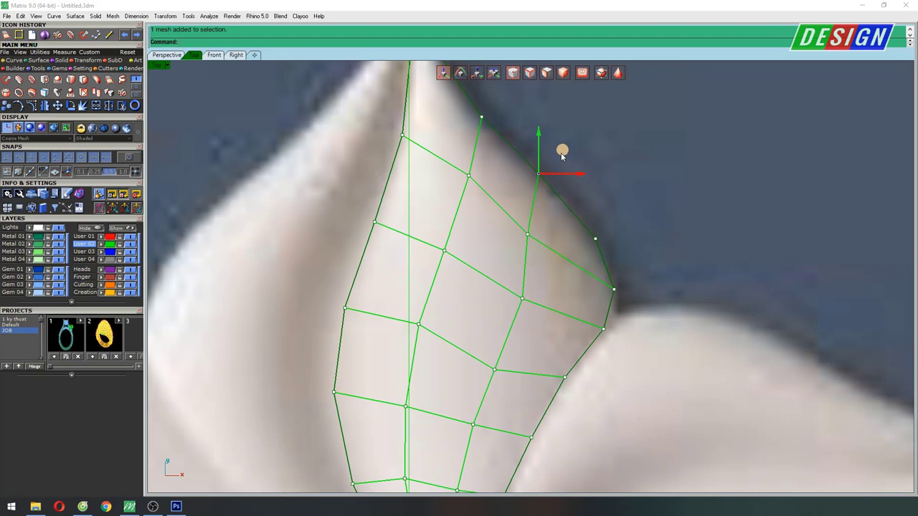
click(595, 239)
drag(618, 215, 603, 196)
Step: Tighten the lower right-edge and bottom vertices so the petal narrows at its base
click(527, 233)
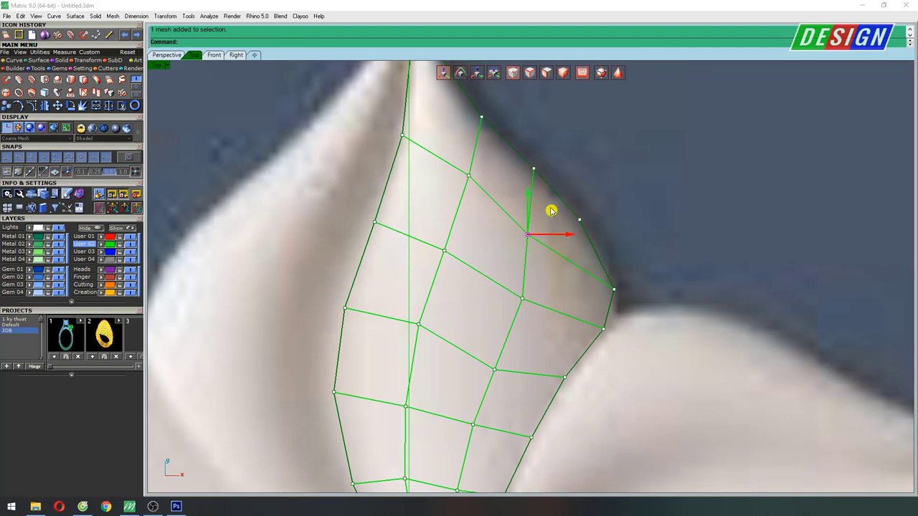
mouse_move(501, 315)
right_down()
mouse_move(498, 257)
mouse_move(529, 220)
right_up()
click(492, 251)
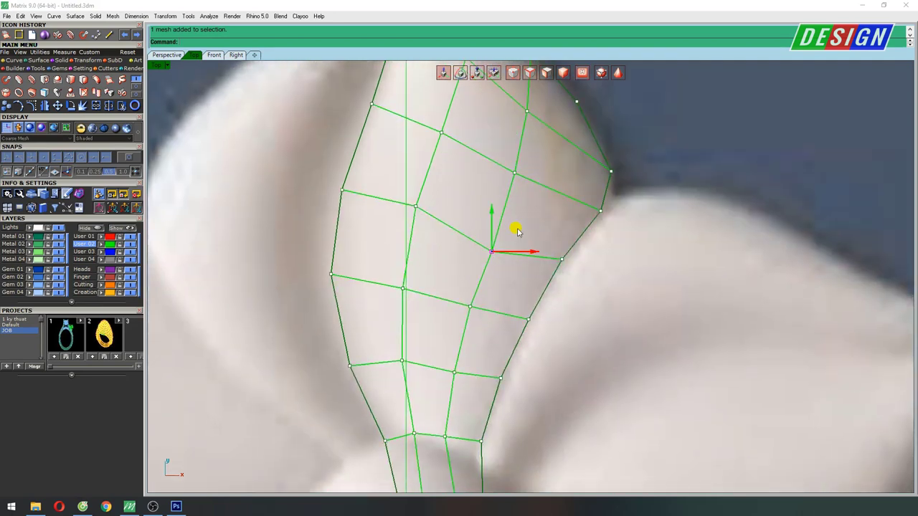
right_drag(505, 315, 475, 252)
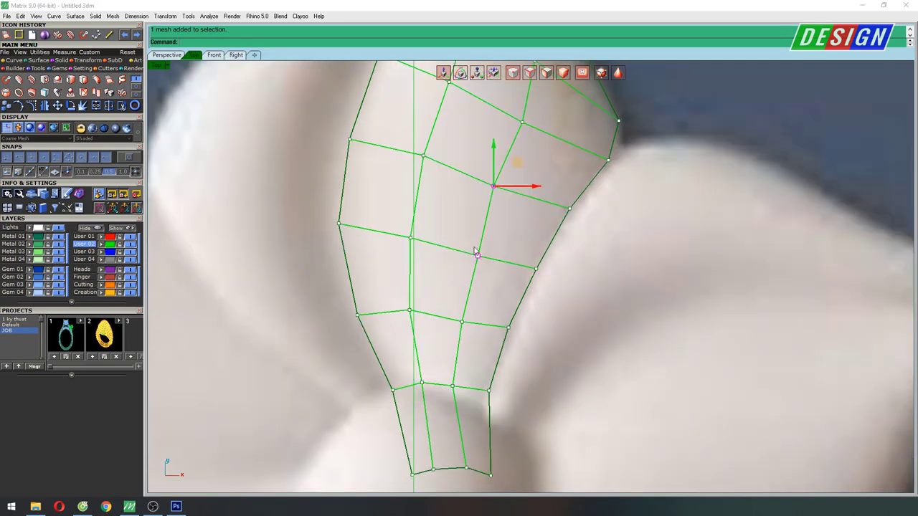
drag(503, 231, 496, 226)
right_drag(496, 311, 506, 259)
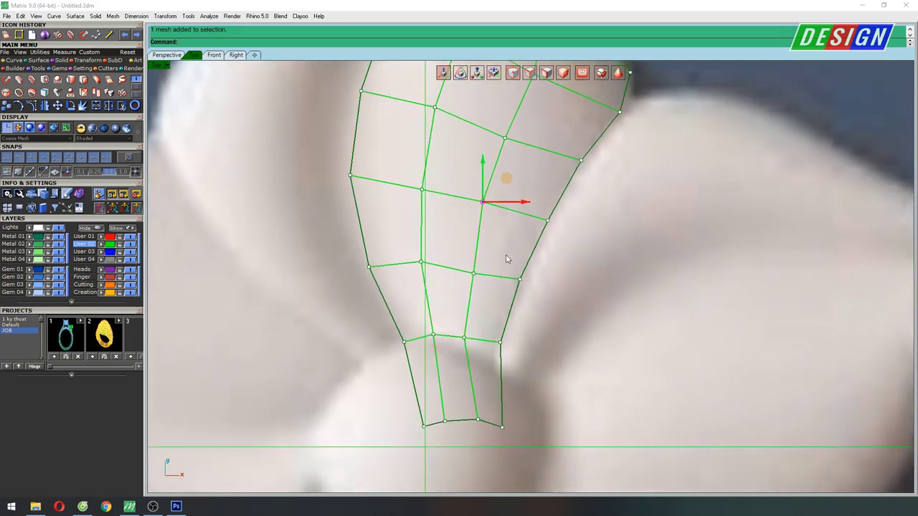
drag(488, 317, 496, 320)
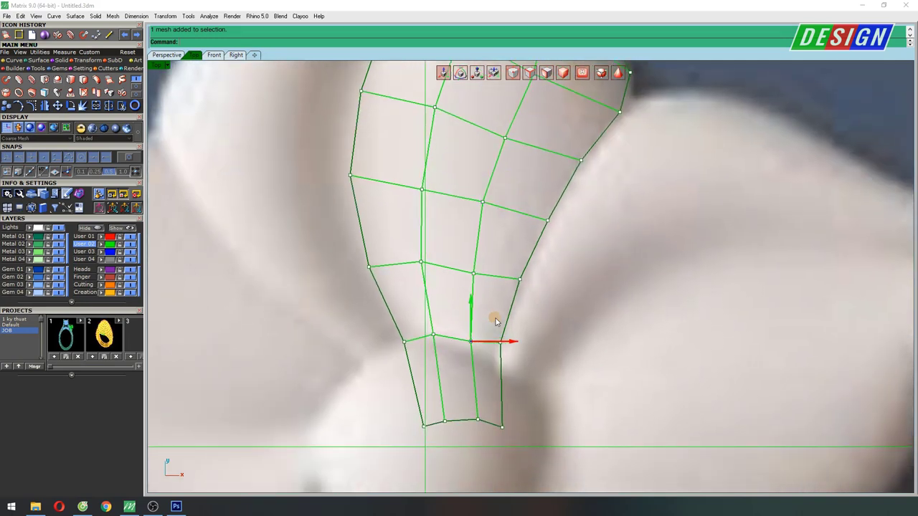
click(476, 420)
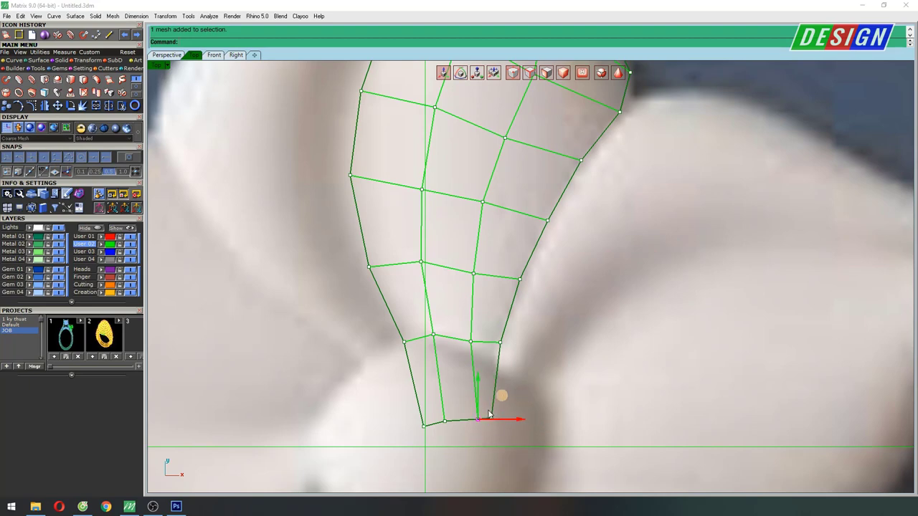
drag(500, 396, 490, 402)
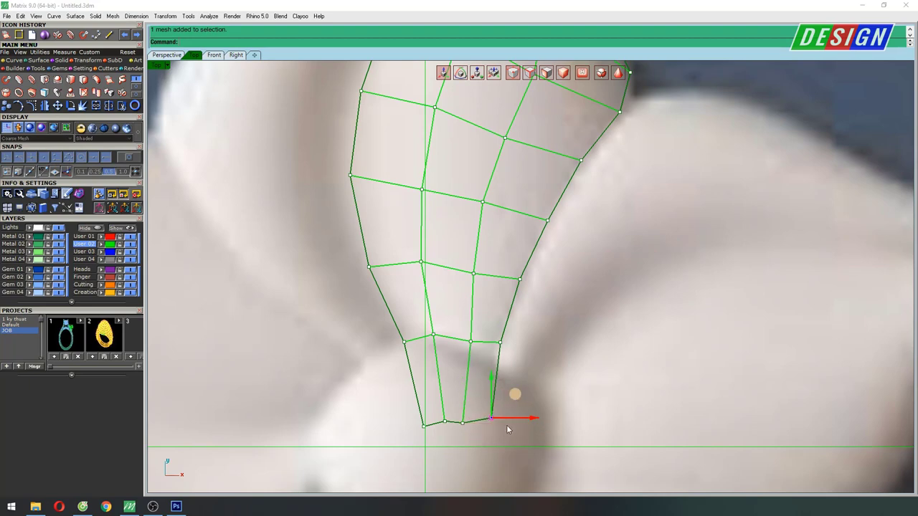
mouse_move(488, 423)
mouse_down()
mouse_move(507, 405)
mouse_move(490, 420)
mouse_up()
Step: Zoom out and move the mesh's whole left edge loop outward to widen the petal
scroll(440, 428, up, 3)
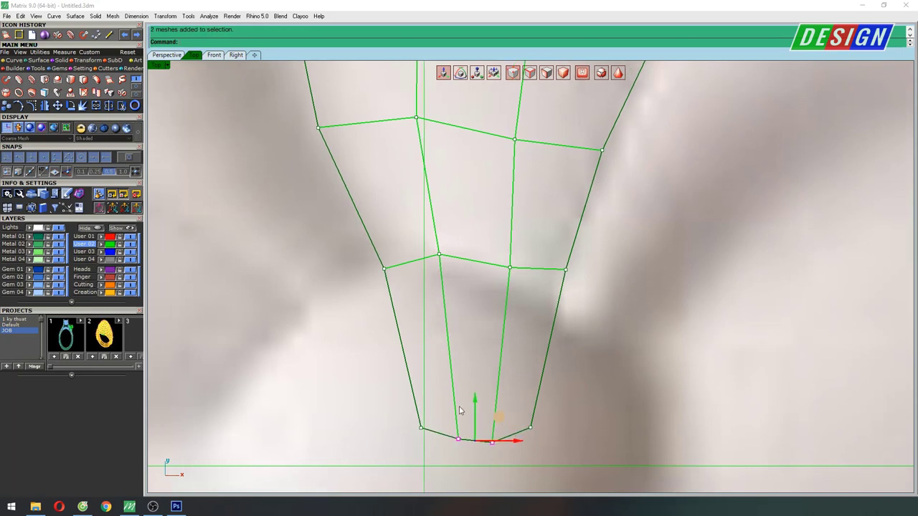
scroll(377, 338, down, 2)
scroll(380, 294, down, 2)
scroll(385, 294, down, 2)
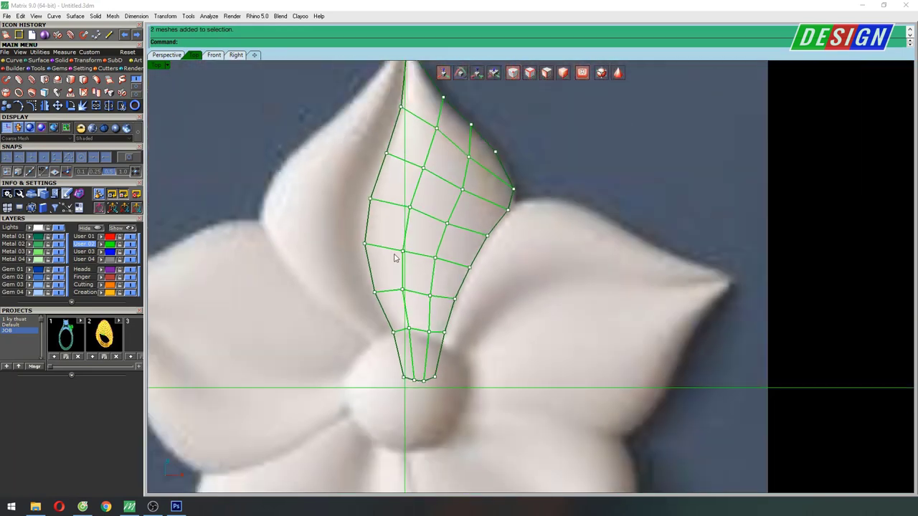
scroll(395, 258, down, 1)
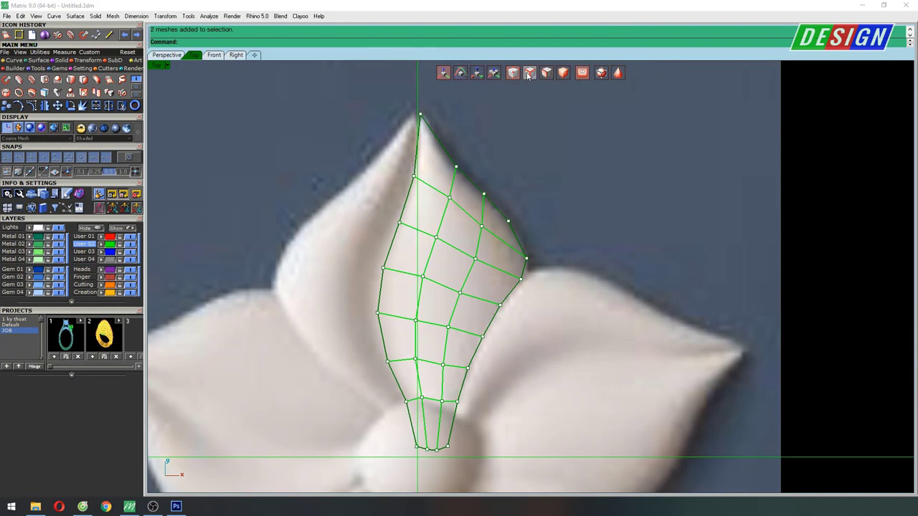
double_click(415, 173)
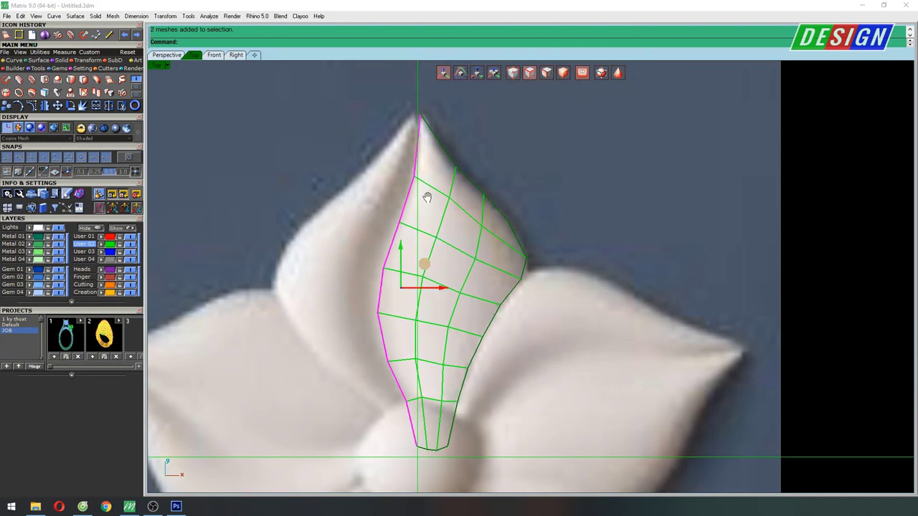
right_drag(427, 197, 443, 228)
mouse_move(446, 285)
mouse_down()
mouse_move(415, 275)
mouse_move(423, 275)
mouse_up()
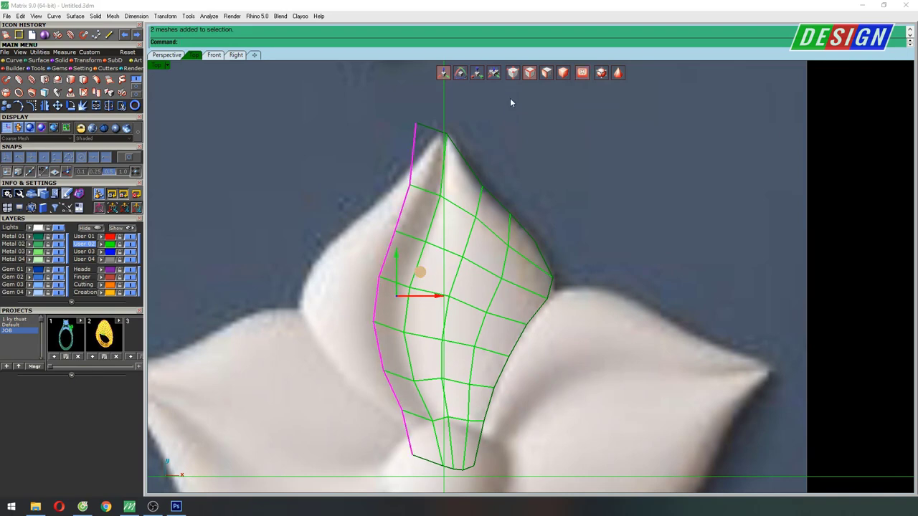
Step: Lower the top-left vertex and raise the left-edge vertices to follow the outline to the base
click(512, 74)
click(416, 122)
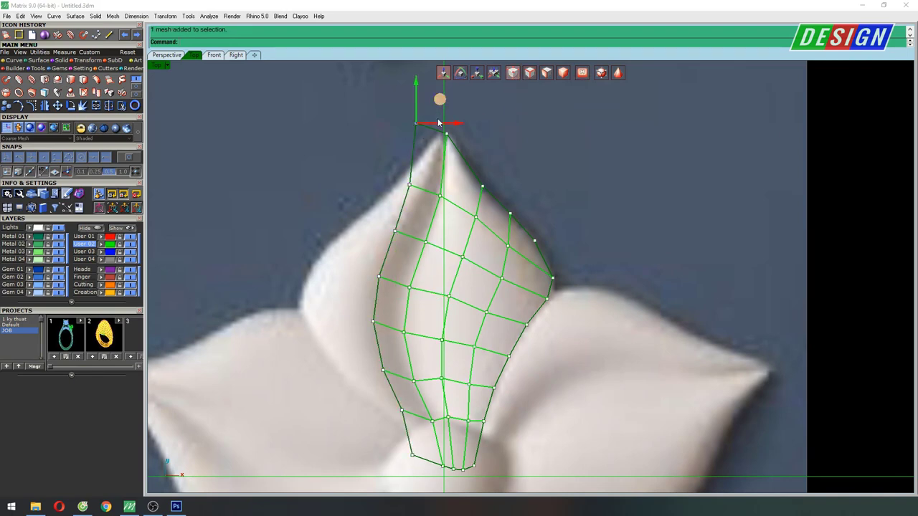
drag(416, 124, 409, 185)
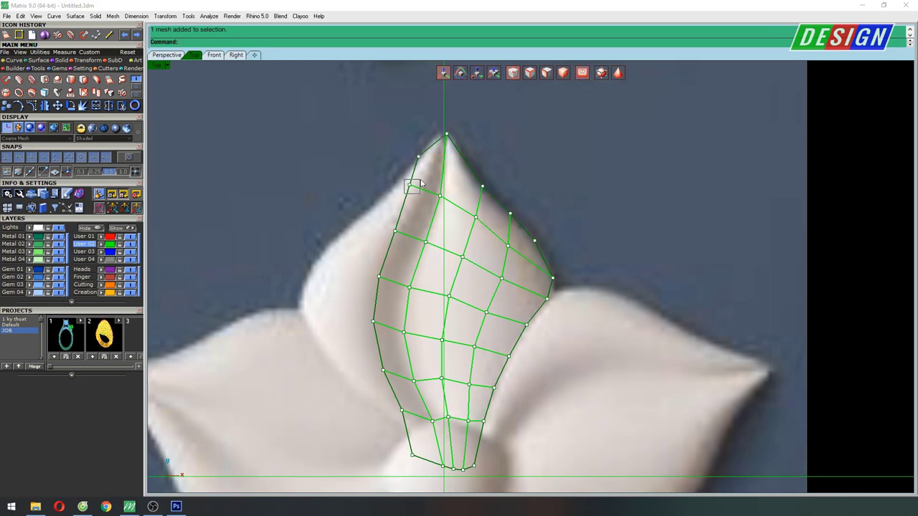
right_drag(404, 251, 397, 190)
click(401, 259)
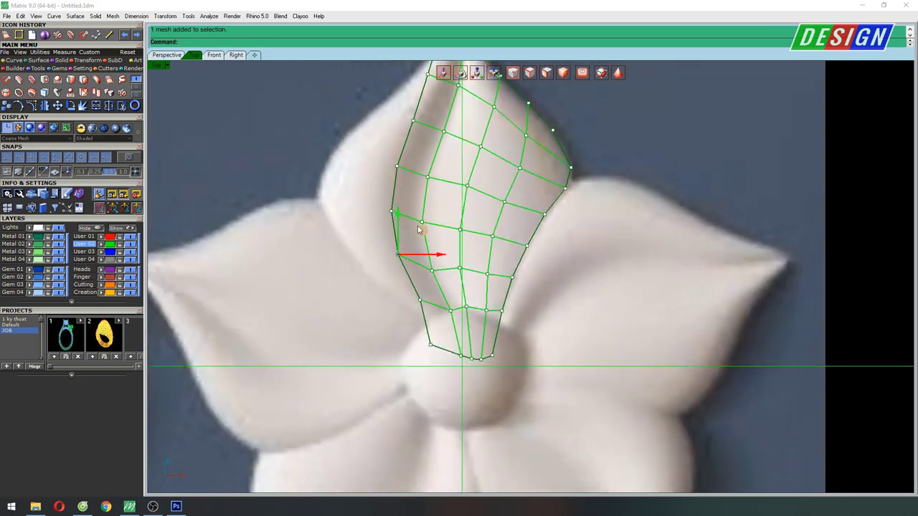
drag(422, 281, 419, 265)
click(419, 300)
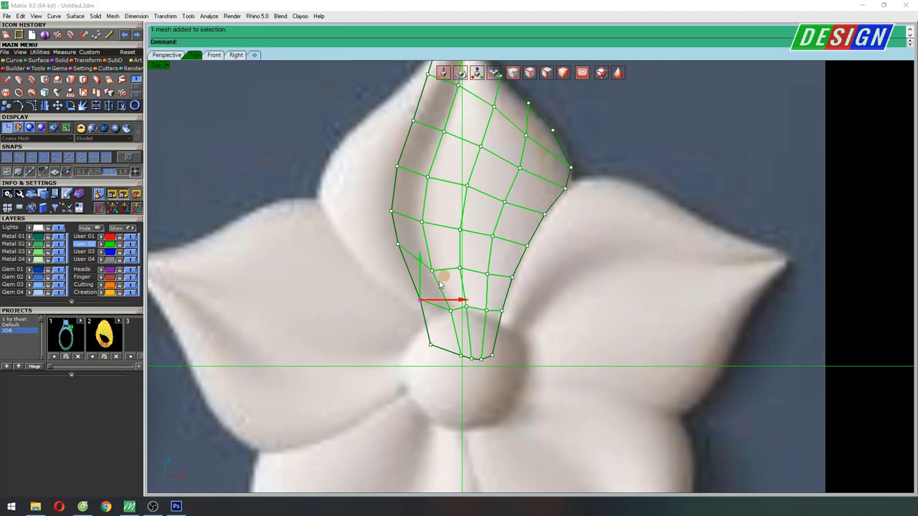
drag(420, 301, 412, 285)
mouse_move(416, 336)
mouse_down()
mouse_move(431, 352)
mouse_move(450, 351)
mouse_up()
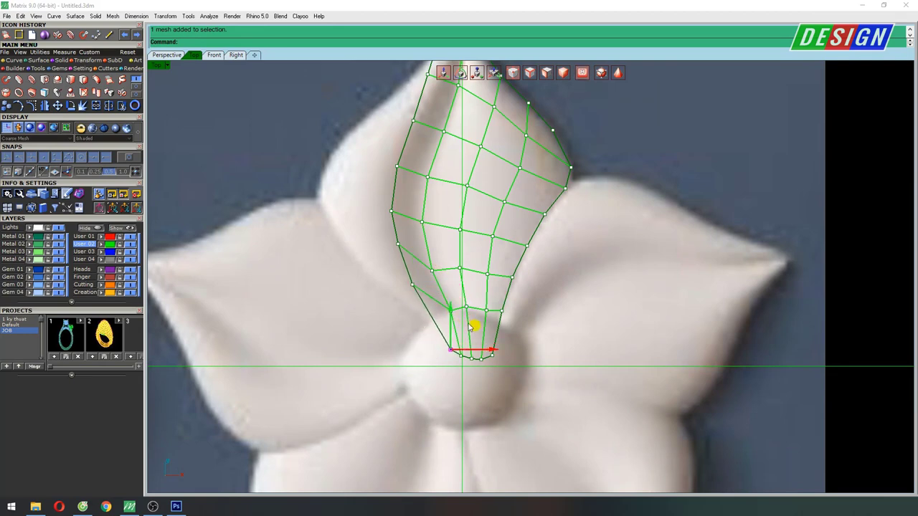
right_drag(453, 267, 471, 289)
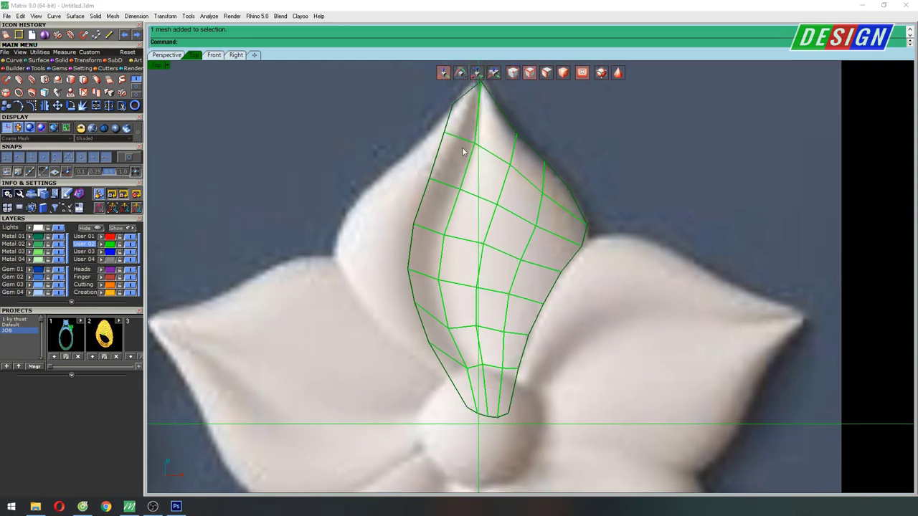
Step: Push the left boundary edge outward again and pull an interior vertex down
double_click(437, 156)
drag(452, 230, 417, 218)
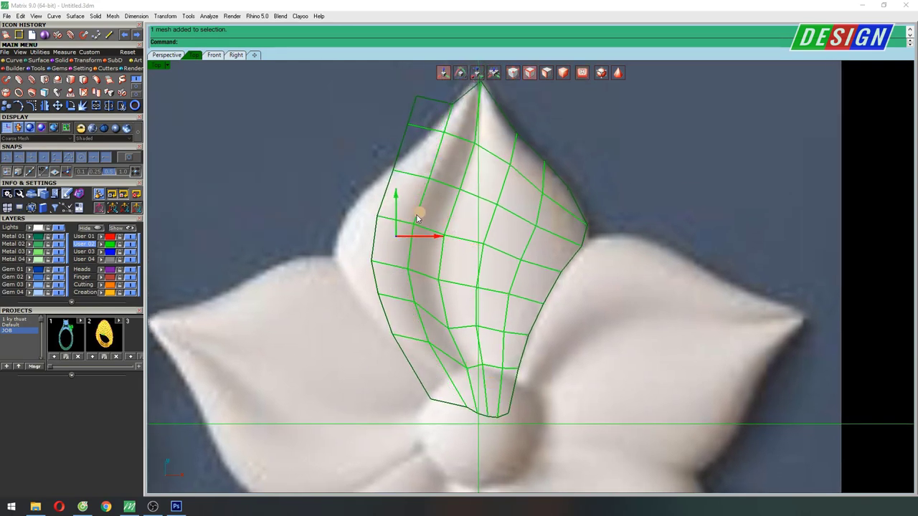
right_drag(446, 211, 445, 318)
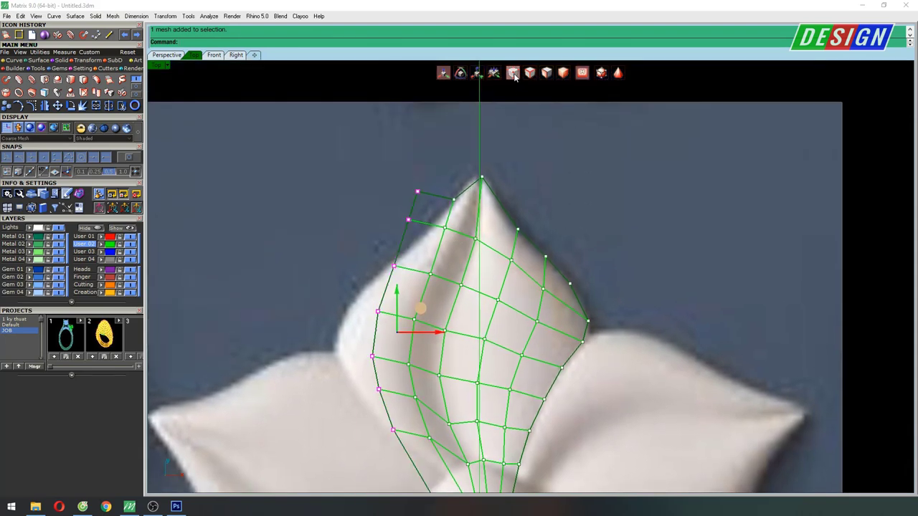
scroll(433, 241, up, 3)
click(450, 224)
drag(443, 193, 451, 216)
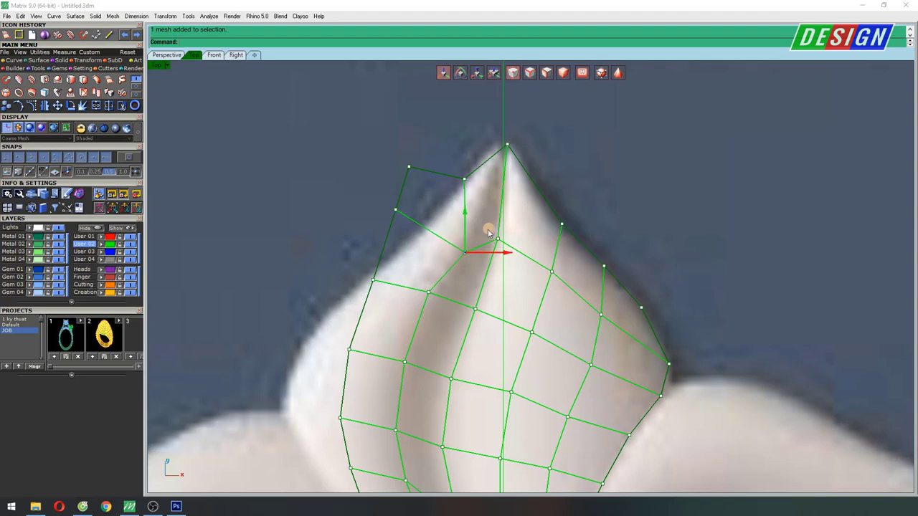
Step: Refit the top-left, lower-left and base vertices onto the reference petal's outline
click(409, 168)
mouse_move(432, 143)
mouse_down()
mouse_move(452, 187)
mouse_move(416, 220)
mouse_up()
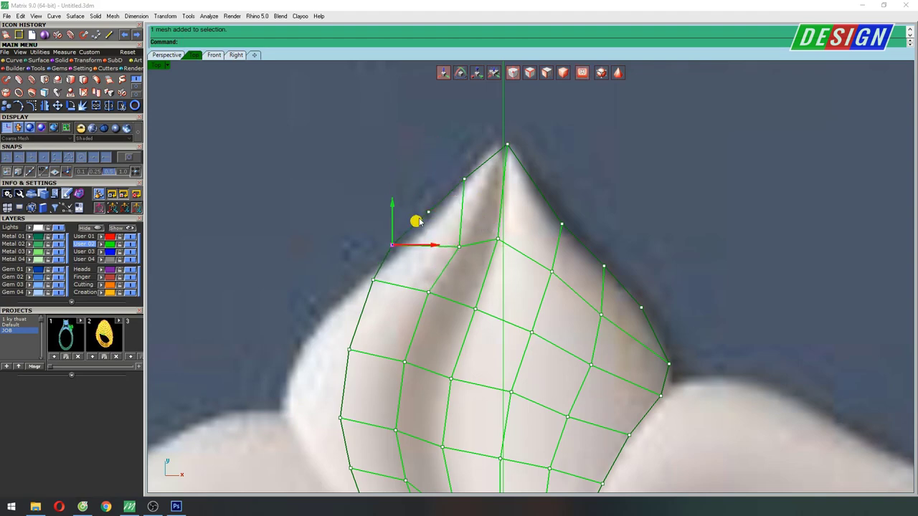
right_drag(407, 303, 396, 233)
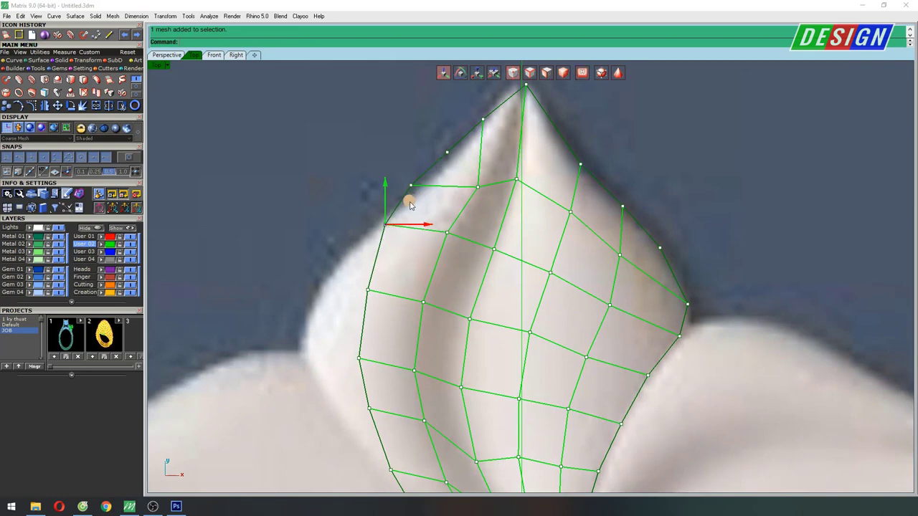
mouse_move(410, 199)
right_down()
mouse_move(374, 231)
mouse_move(372, 212)
right_up()
click(415, 315)
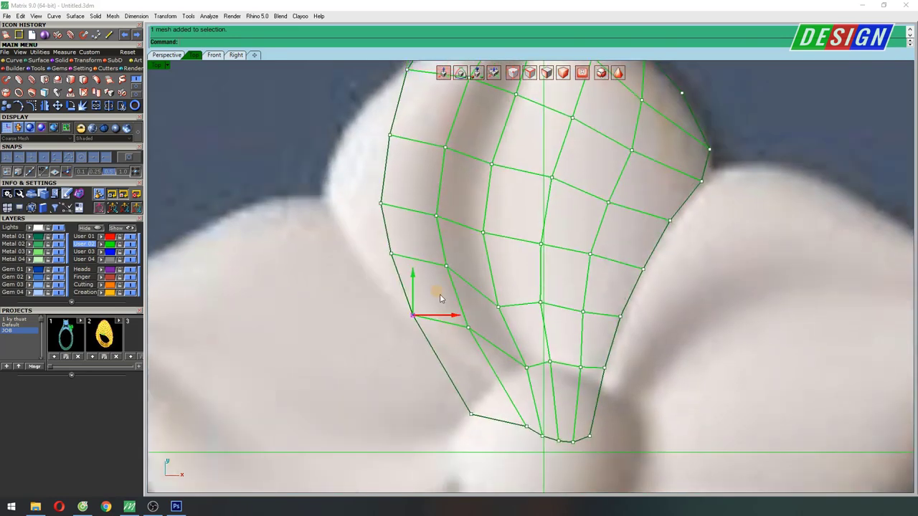
drag(440, 301, 442, 286)
click(470, 414)
drag(493, 391, 526, 386)
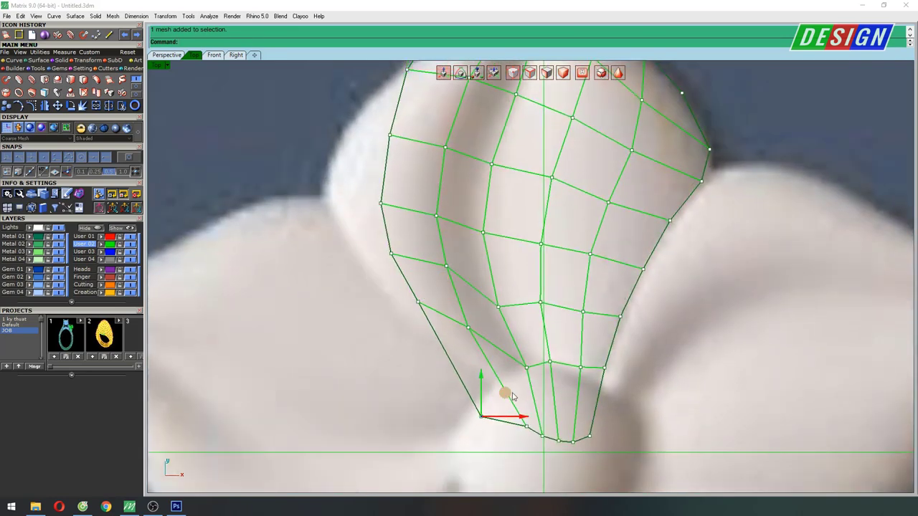
right_drag(445, 326, 449, 373)
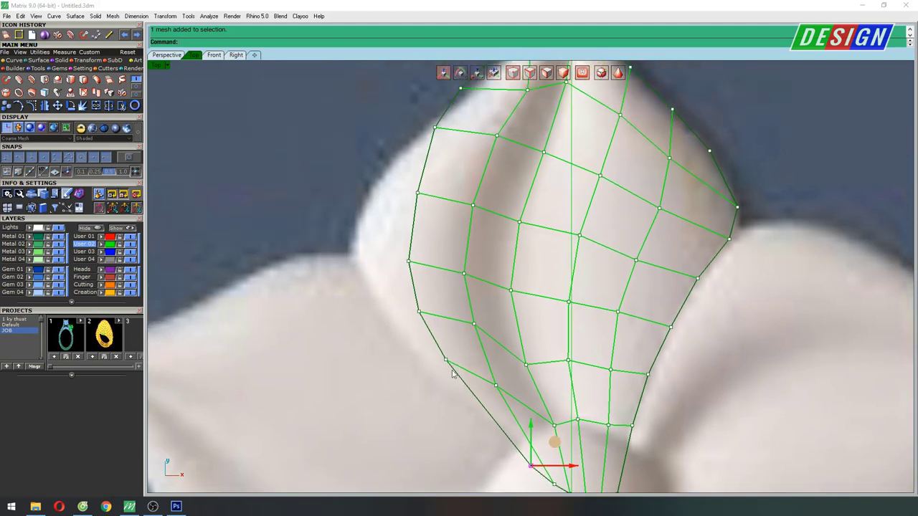
click(456, 352)
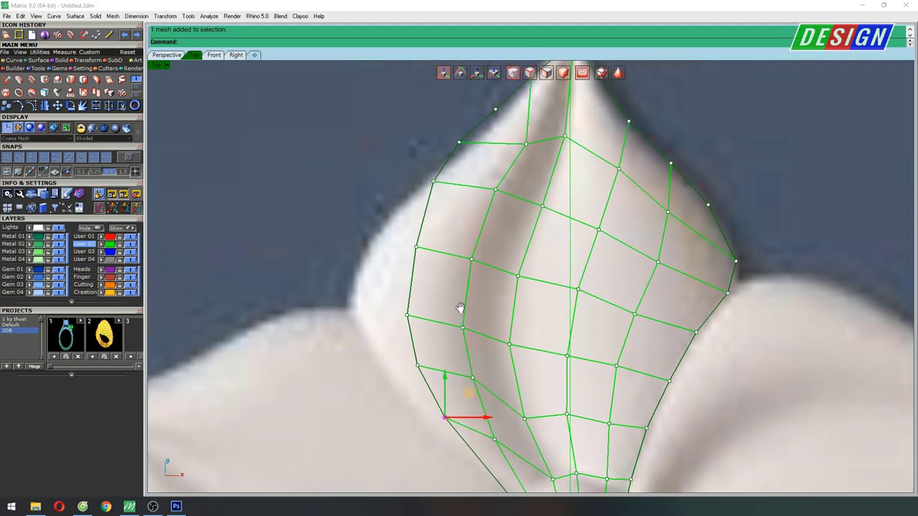
Step: Nudge the upper-left and mid-left vertices left and up to match the petal outline
scroll(477, 287, down, 3)
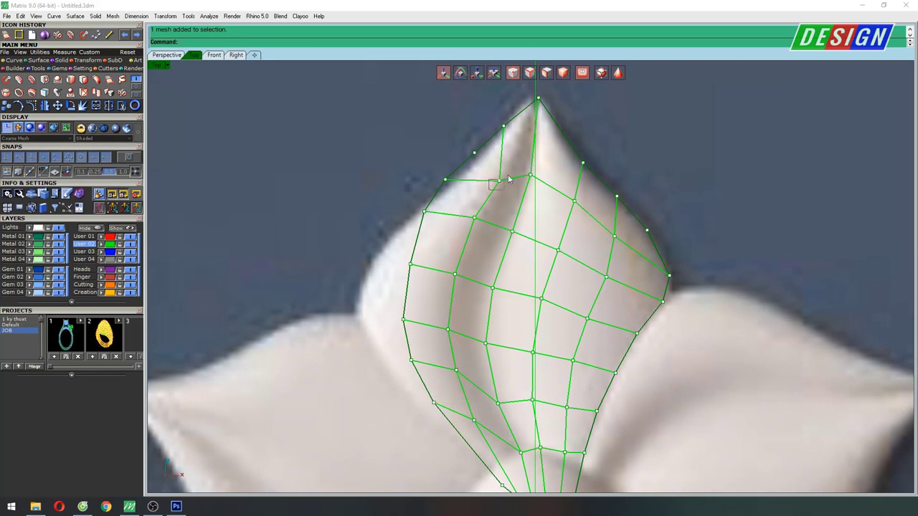
click(489, 170)
click(474, 218)
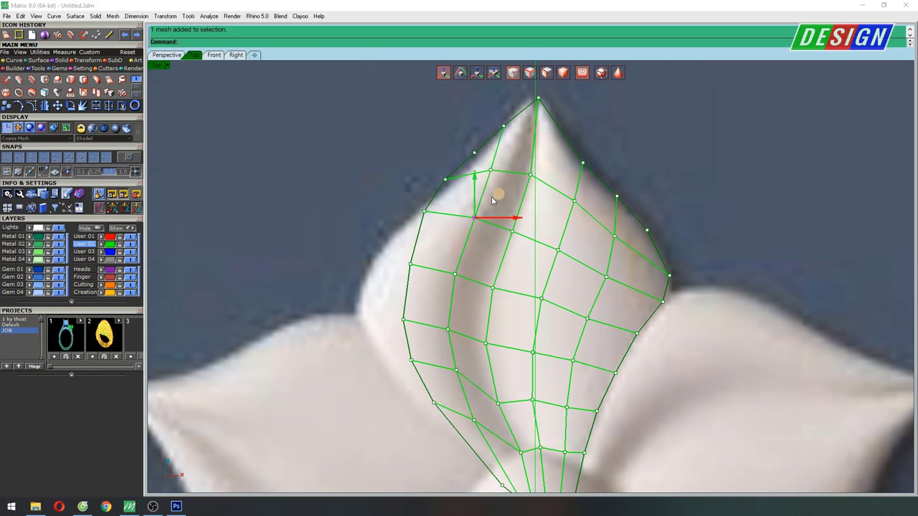
key(Down)
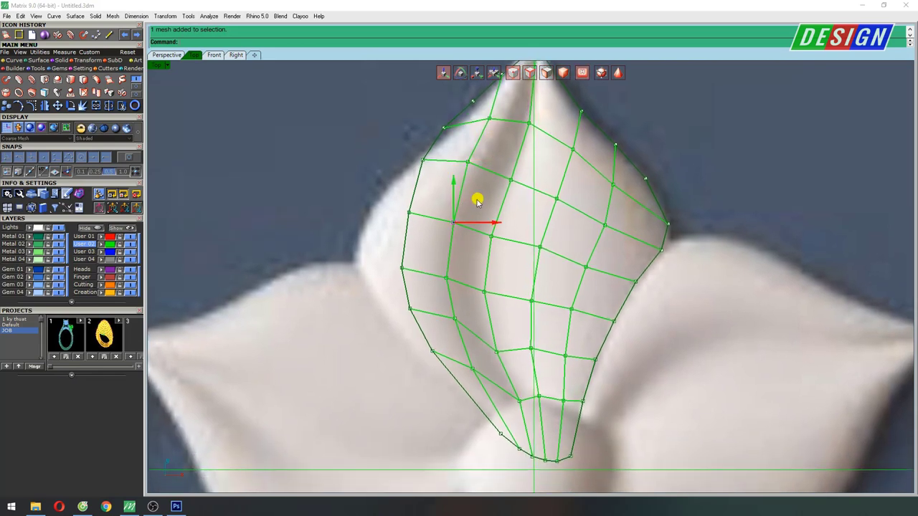
key(Down)
key(alt+Left)
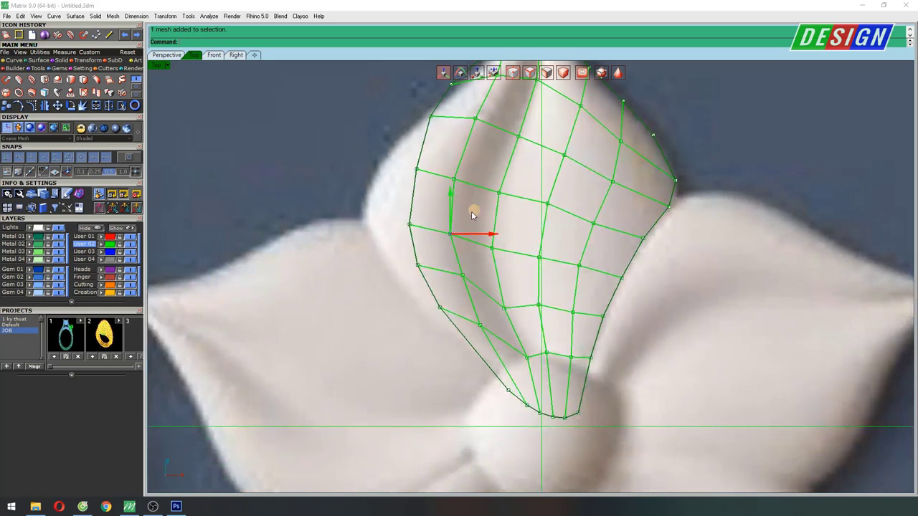
click(462, 276)
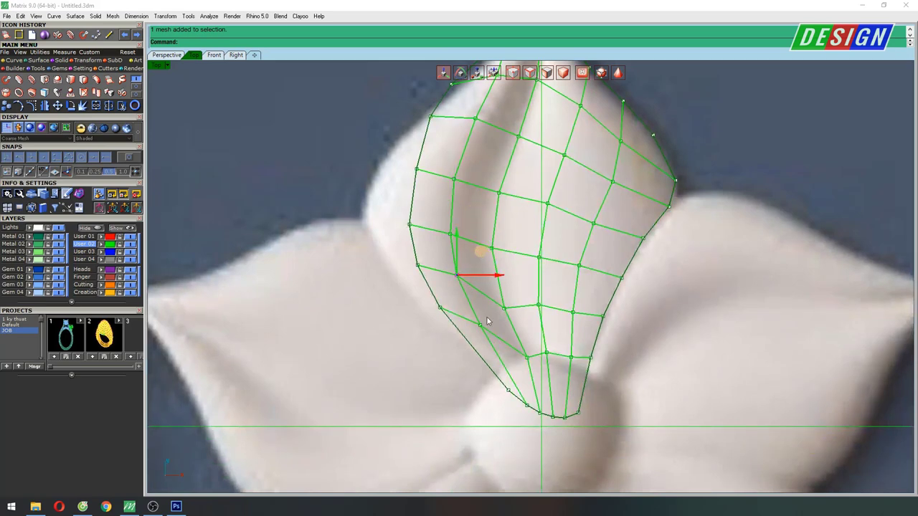
key(Down)
key(Right)
drag(512, 265, 494, 195)
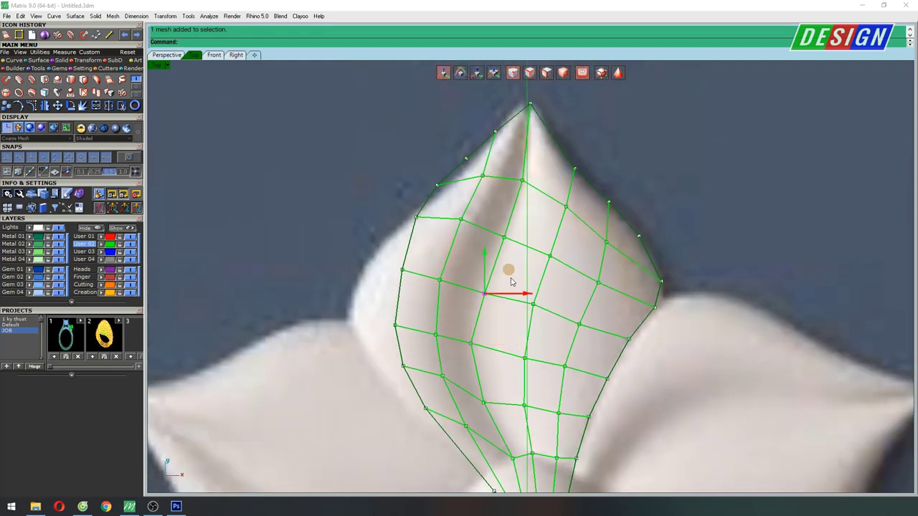
drag(511, 280, 501, 279)
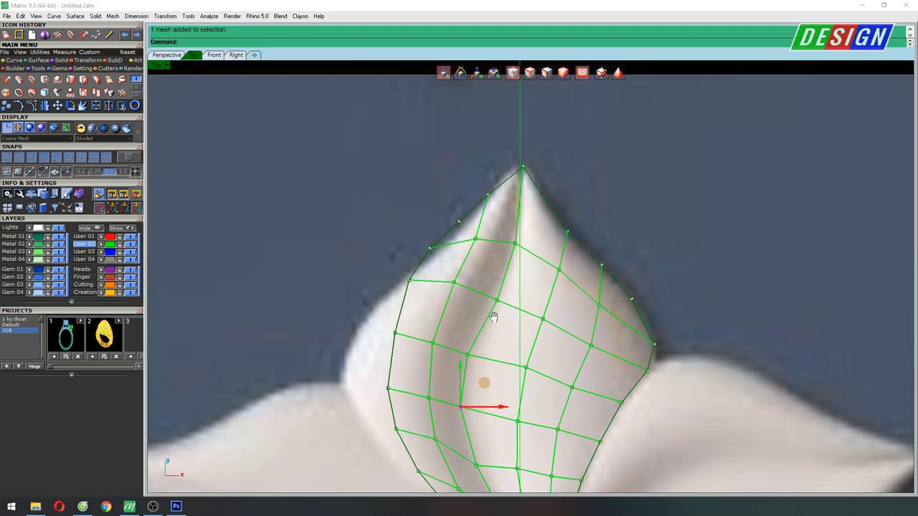
drag(484, 321, 513, 293)
Step: Move the lower-left vertices up and left onto the petal edge
scroll(513, 298, down, 1)
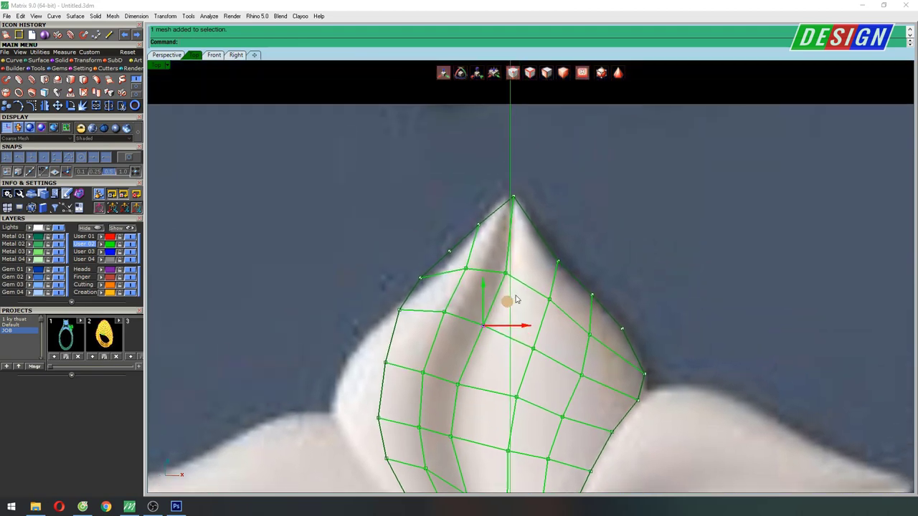
scroll(512, 304, down, 1)
scroll(513, 309, up, 1)
scroll(509, 374, up, 2)
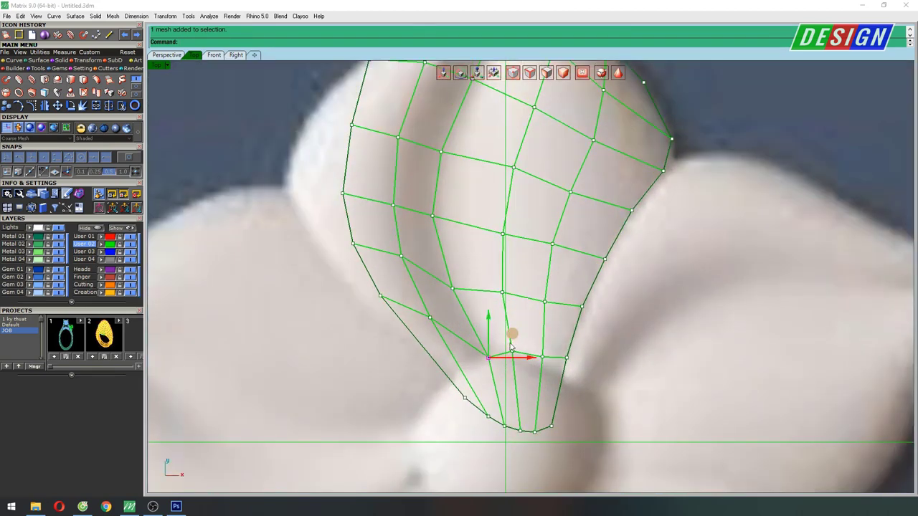
drag(511, 345, 506, 336)
drag(413, 339, 380, 272)
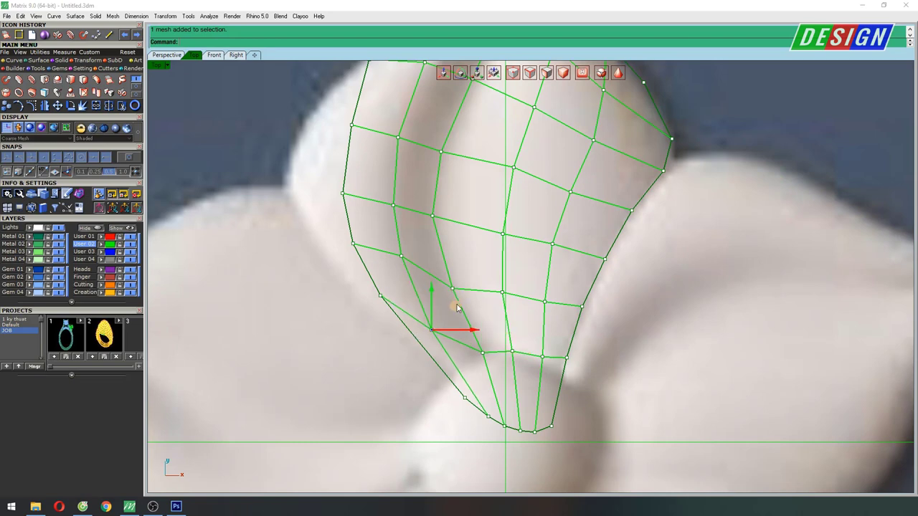
drag(457, 303, 431, 241)
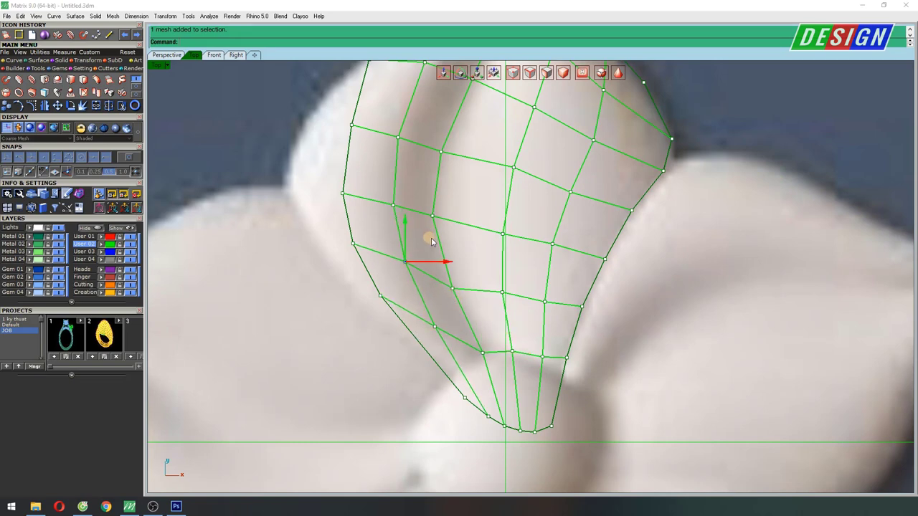
Step: Select the upper-left vertex near the petal tip and centre the tip in view
right_drag(418, 184, 427, 240)
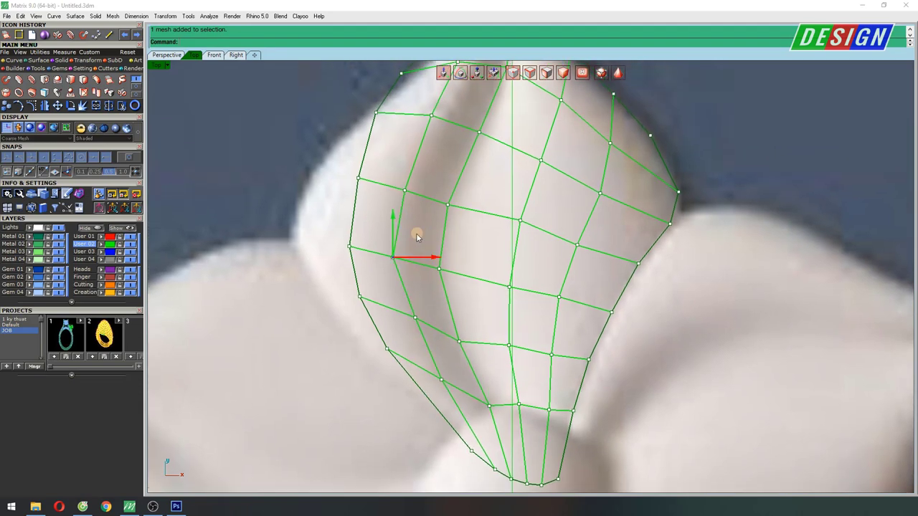
shift+right_drag(404, 175, 404, 257)
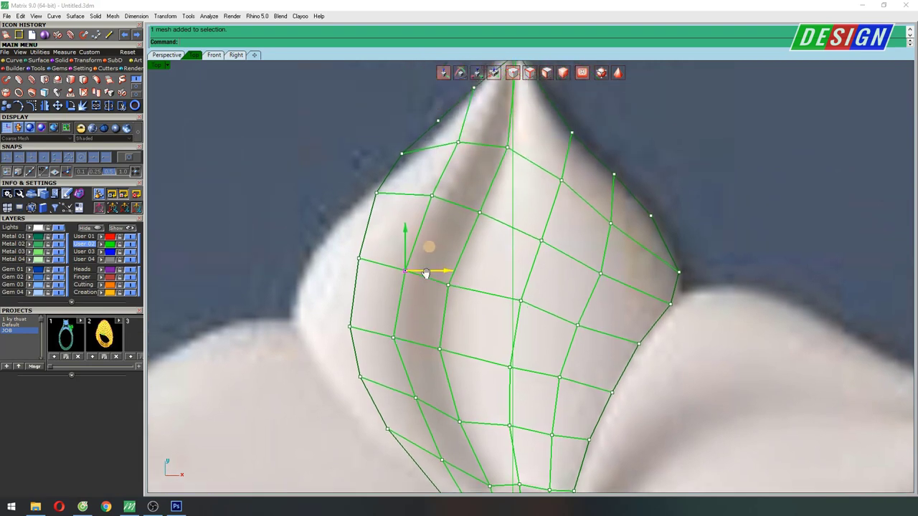
click(431, 195)
shift+right_drag(456, 175, 406, 219)
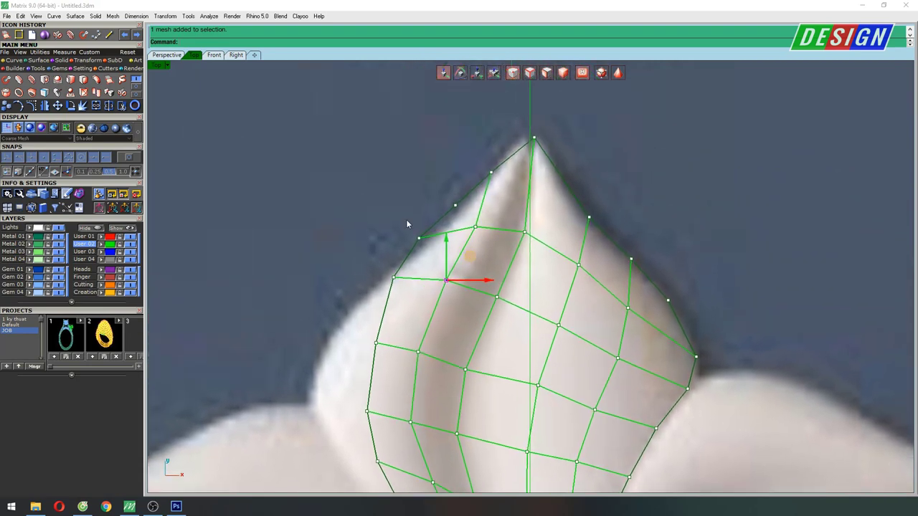
scroll(449, 213, up, 3)
scroll(454, 213, up, 1)
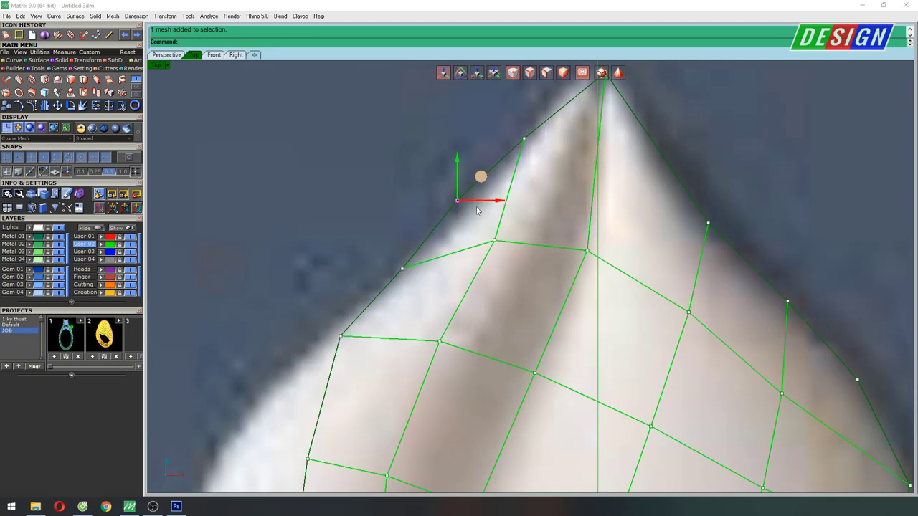
drag(504, 119, 547, 161)
scroll(545, 165, down, 1)
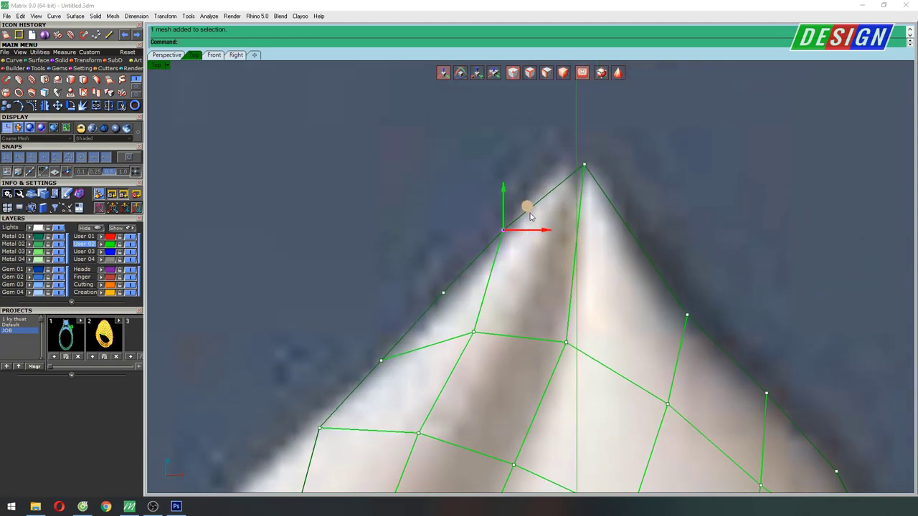
scroll(373, 357, down, 1)
shift+right_drag(373, 356, 499, 117)
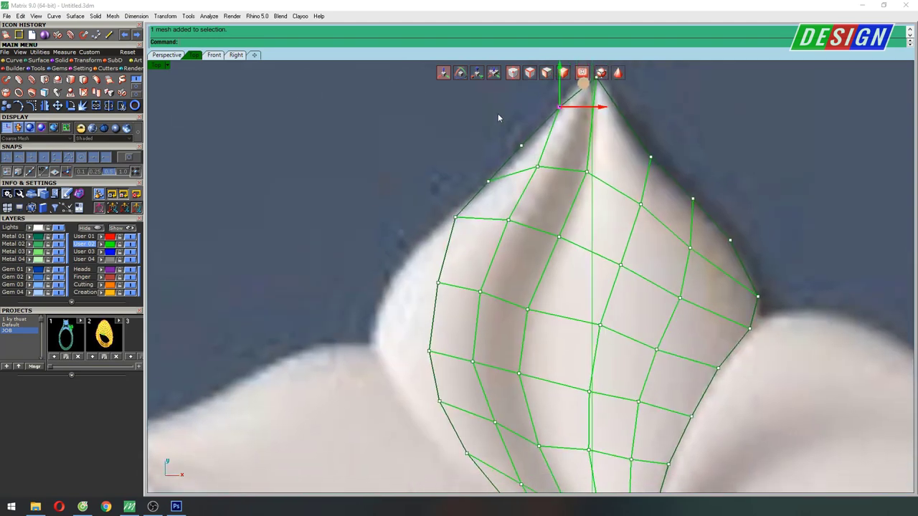
Step: Push the petal mesh's whole left border edge outward to the left
double_click(446, 251)
scroll(445, 260, down, 2)
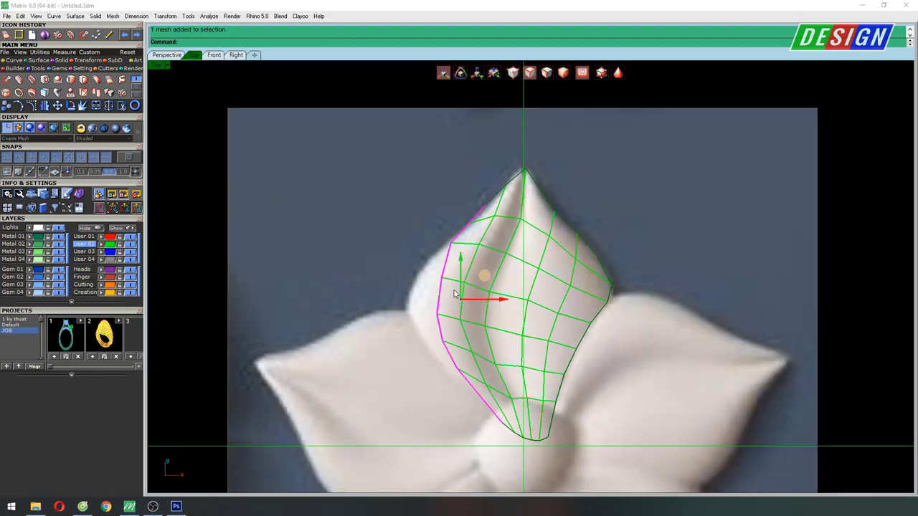
scroll(456, 230, up, 3)
scroll(473, 208, down, 1)
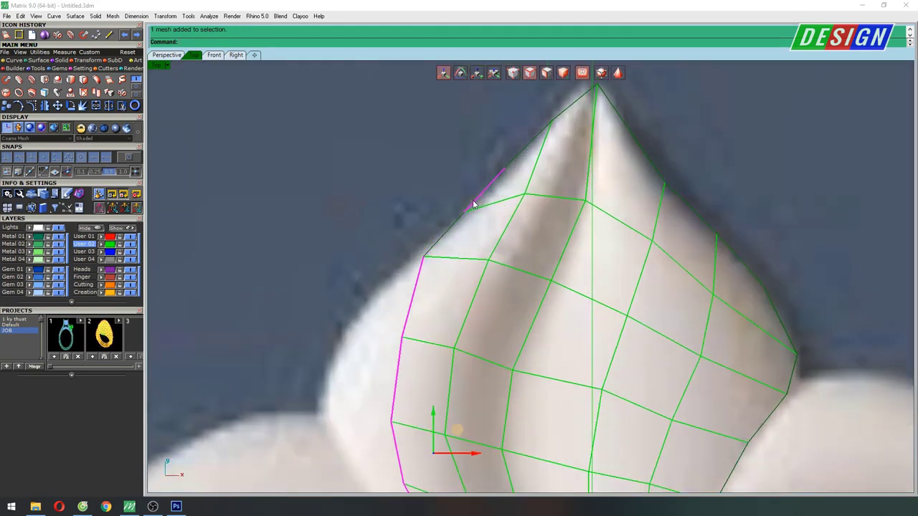
scroll(474, 215, down, 2)
scroll(467, 301, up, 5)
scroll(483, 244, up, 1)
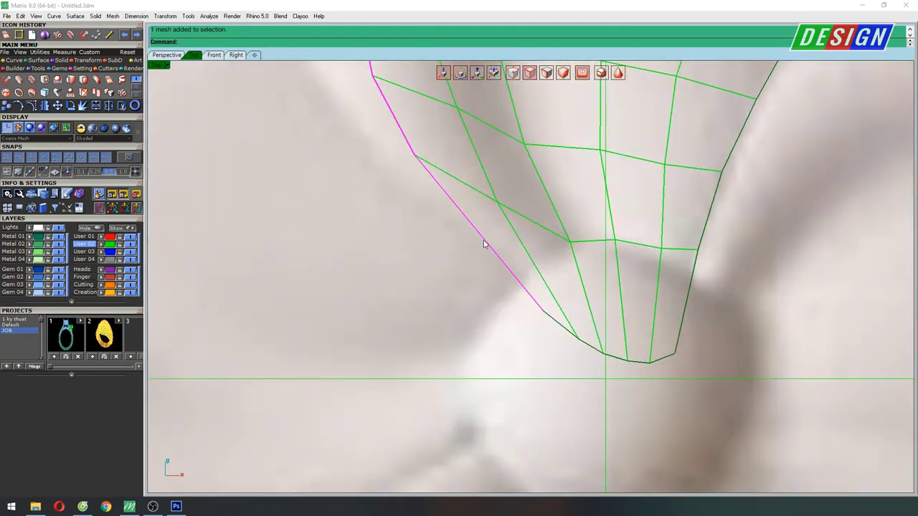
scroll(483, 243, down, 3)
drag(447, 228, 412, 229)
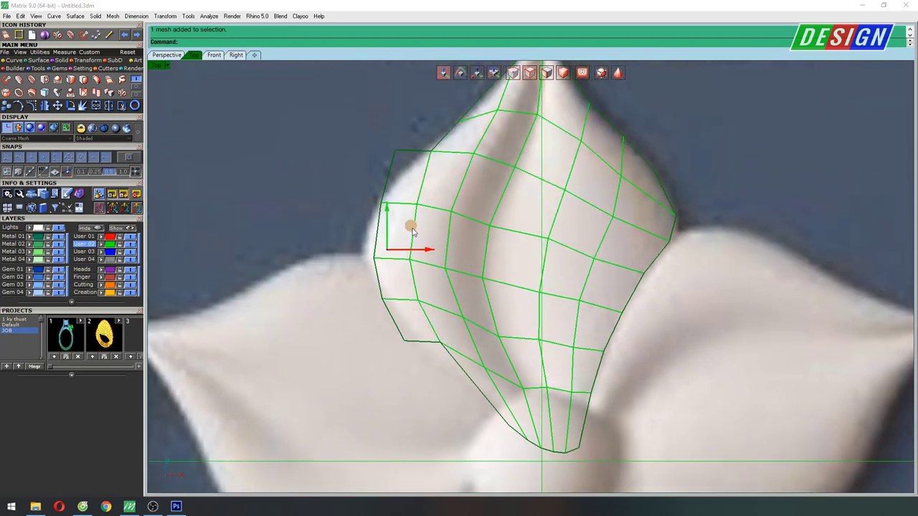
Step: Show the control points and drag the lower and next edge points onto the petal outline
click(514, 73)
scroll(417, 228, up, 5)
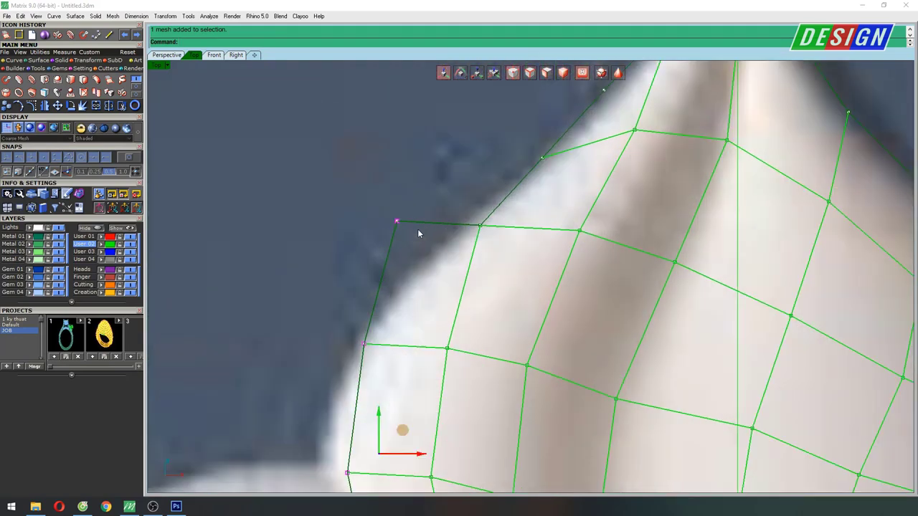
click(397, 222)
scroll(431, 237, down, 1)
scroll(435, 301, down, 2)
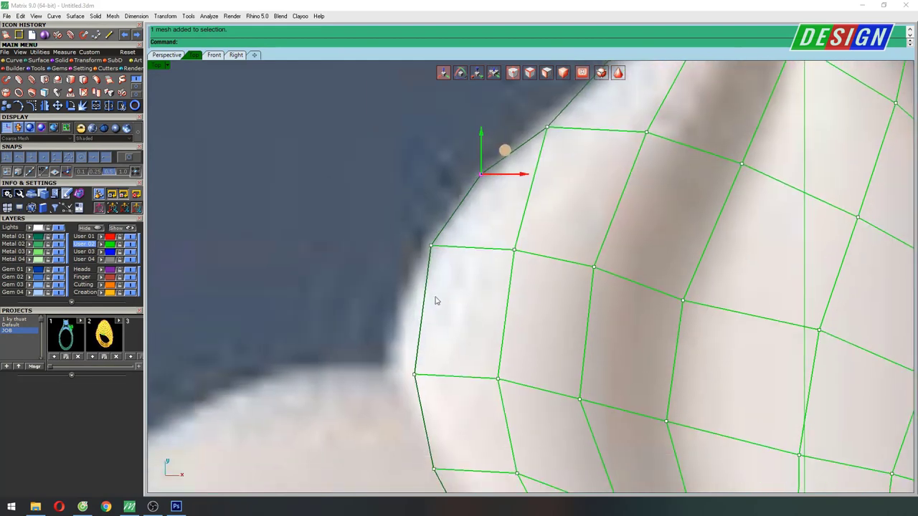
scroll(453, 236, up, 3)
click(414, 374)
drag(414, 374, 393, 352)
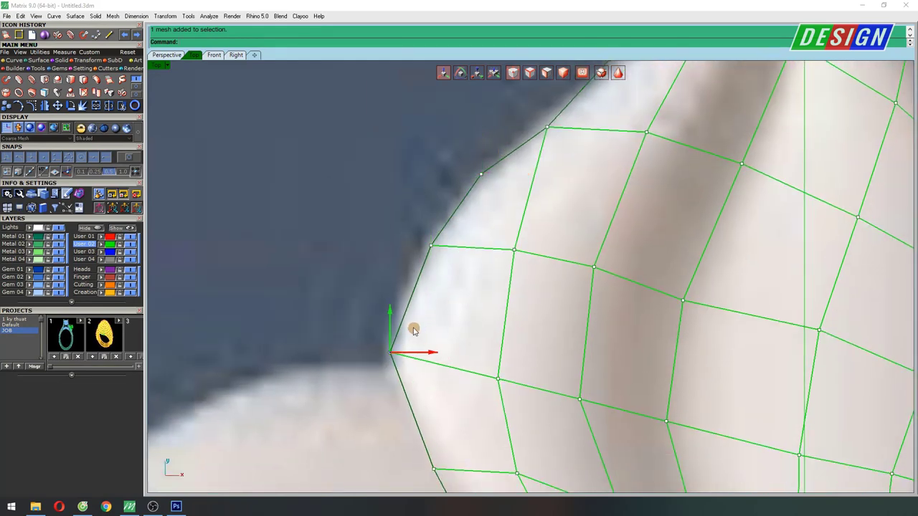
mouse_move(414, 239)
right_down()
mouse_move(406, 159)
mouse_move(431, 286)
right_up()
click(422, 166)
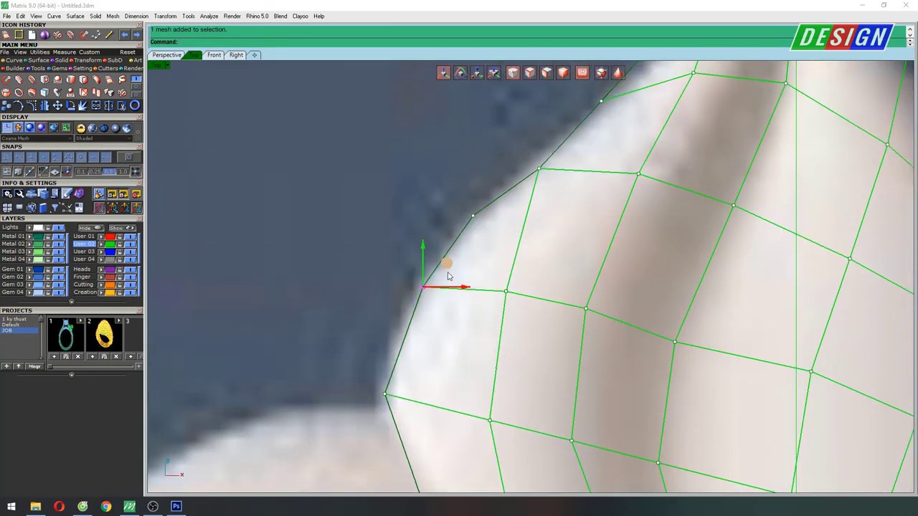
drag(448, 276, 436, 275)
Step: Move the lower-left, bottom and silhouette edge points onto the reference petal outline
right_drag(436, 274, 474, 165)
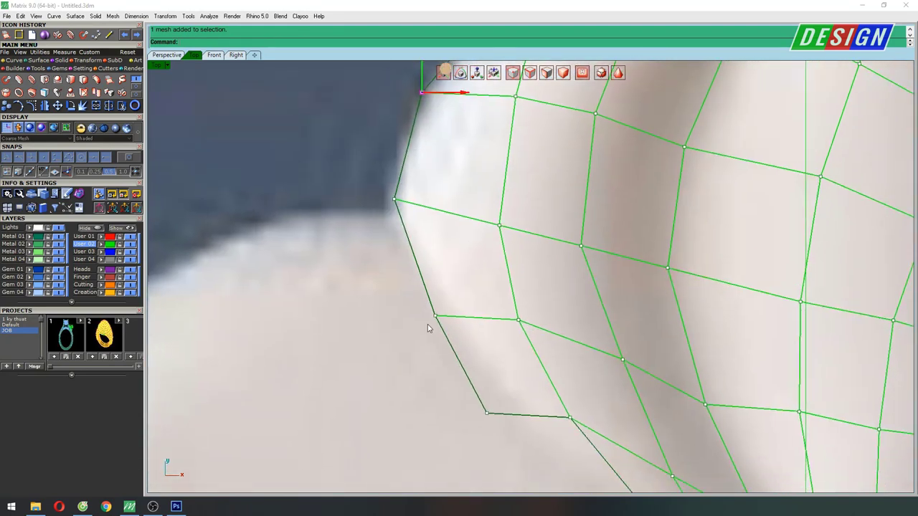
click(435, 315)
drag(459, 294, 450, 246)
click(487, 412)
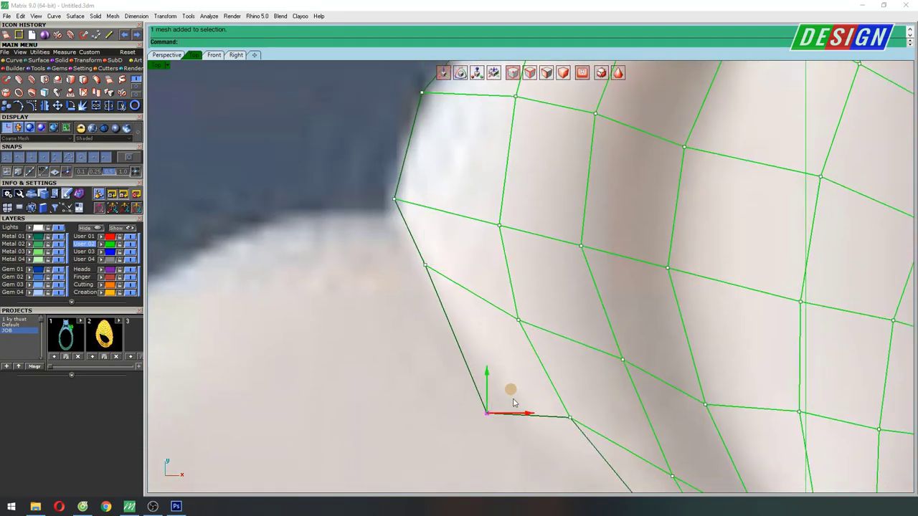
drag(486, 391, 486, 323)
right_drag(557, 469, 492, 340)
click(500, 290)
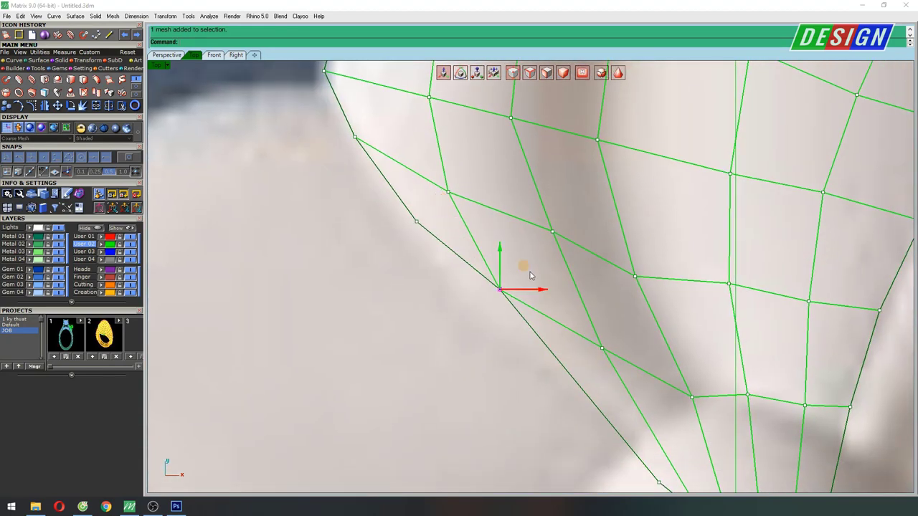
drag(525, 283, 517, 309)
Step: Even out the inner points near the petal base by moving them up-left
right_drag(627, 341, 601, 319)
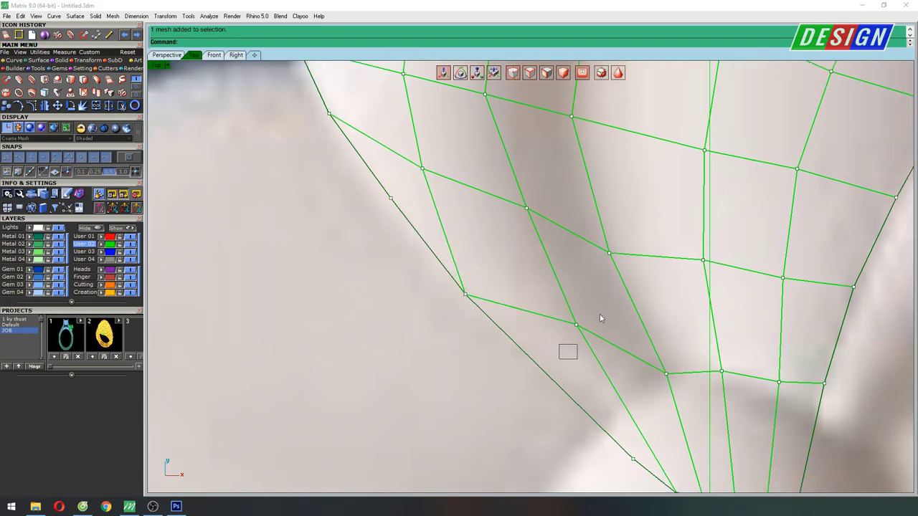
drag(603, 302, 595, 304)
right_drag(664, 391, 567, 352)
click(568, 334)
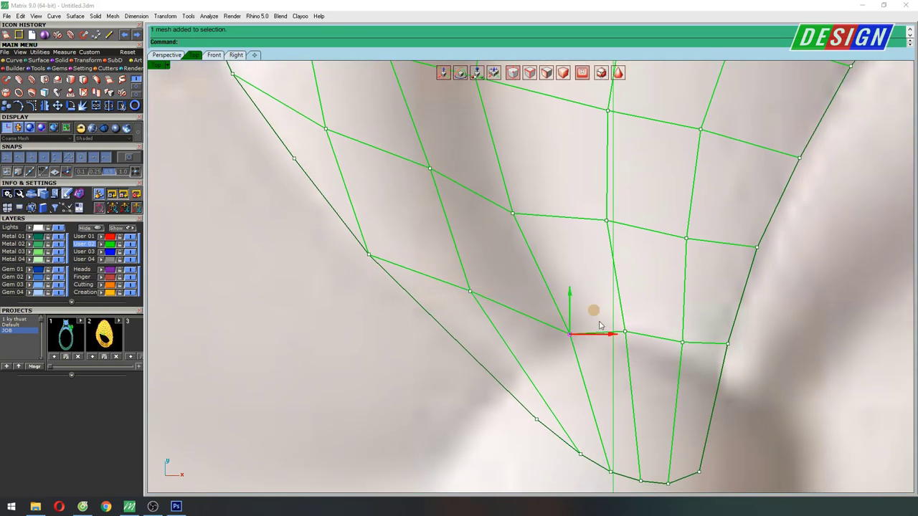
click(594, 314)
click(570, 333)
drag(594, 311, 574, 300)
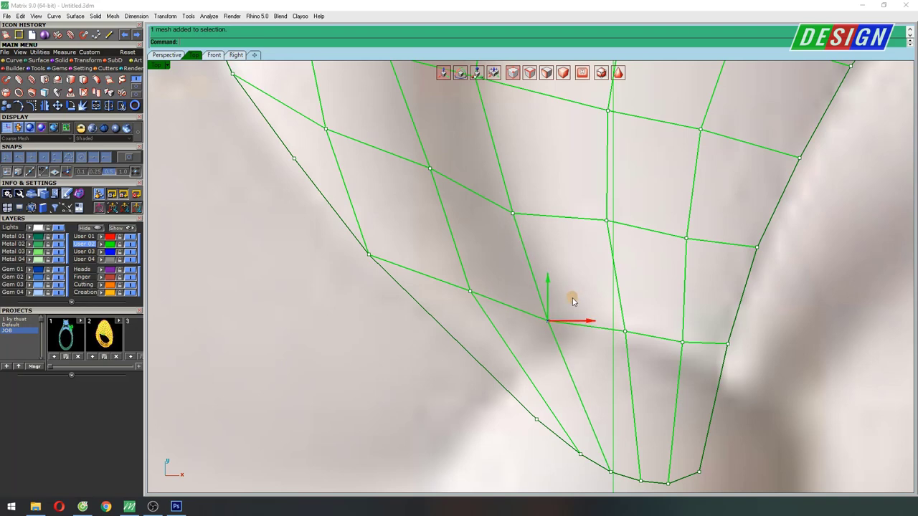
right_drag(571, 300, 459, 224)
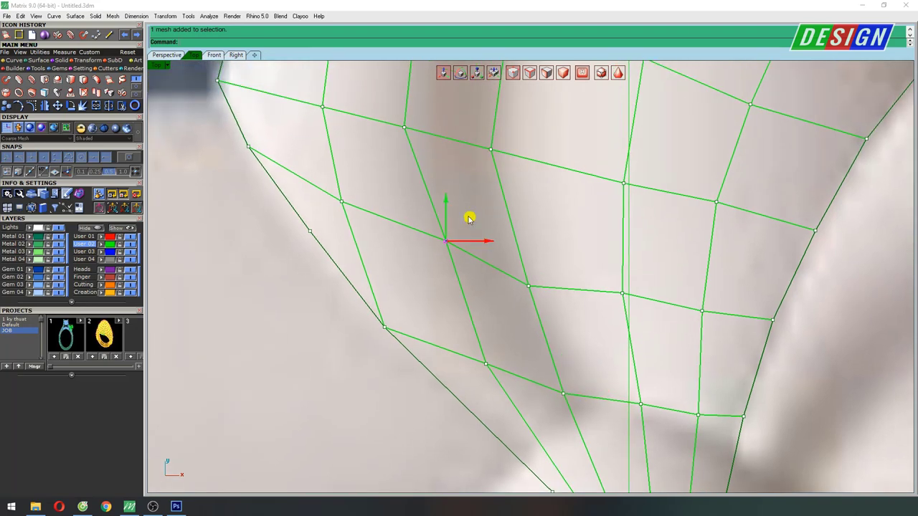
scroll(411, 221, down, 5)
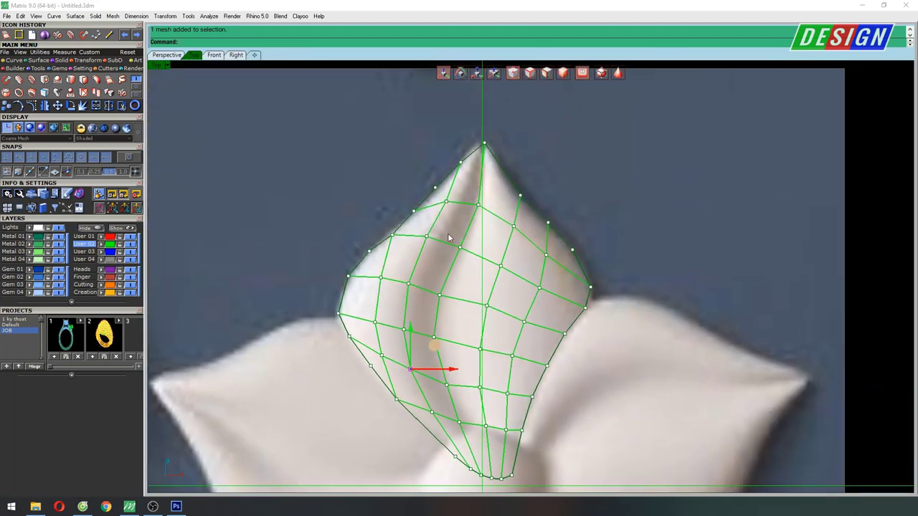
scroll(448, 235, up, 5)
Step: Check the upper-left edge, hide the control points, and select the whole petal mesh
click(350, 235)
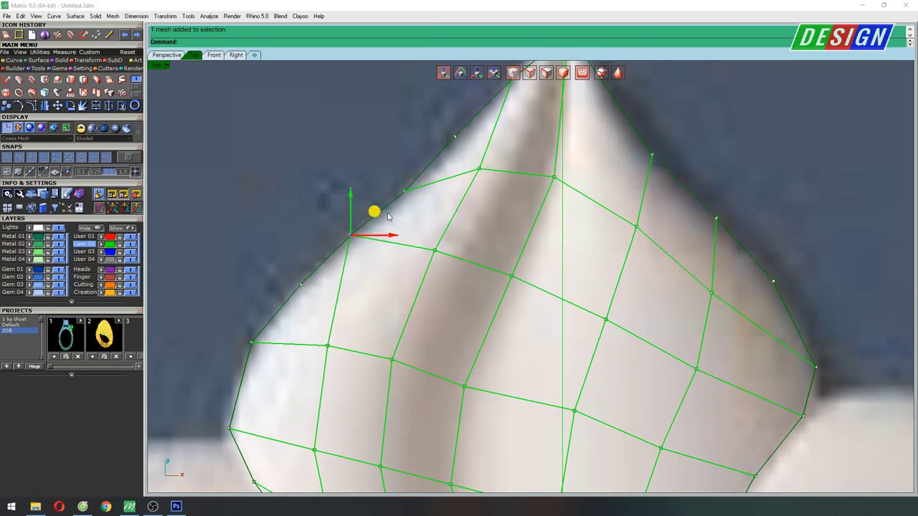
scroll(442, 252, down, 1)
scroll(443, 252, down, 4)
scroll(502, 180, up, 2)
scroll(527, 162, up, 1)
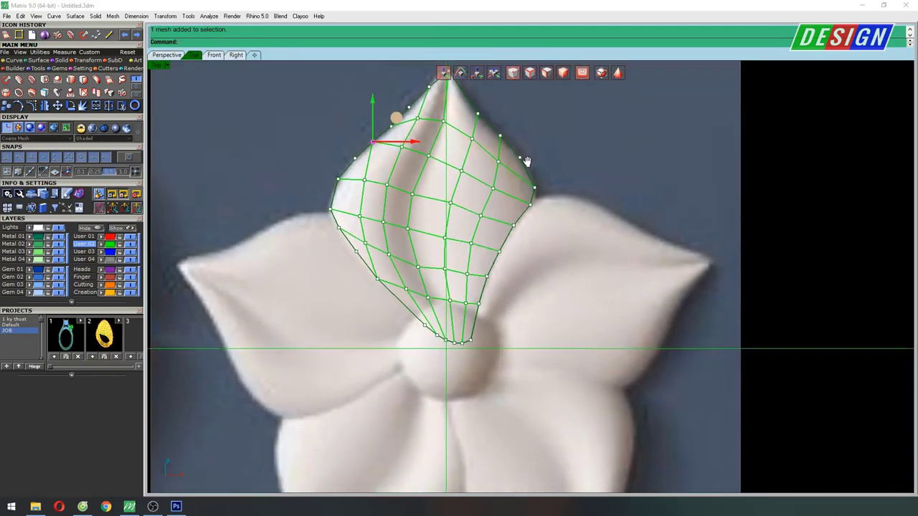
scroll(527, 161, down, 1)
scroll(524, 160, down, 2)
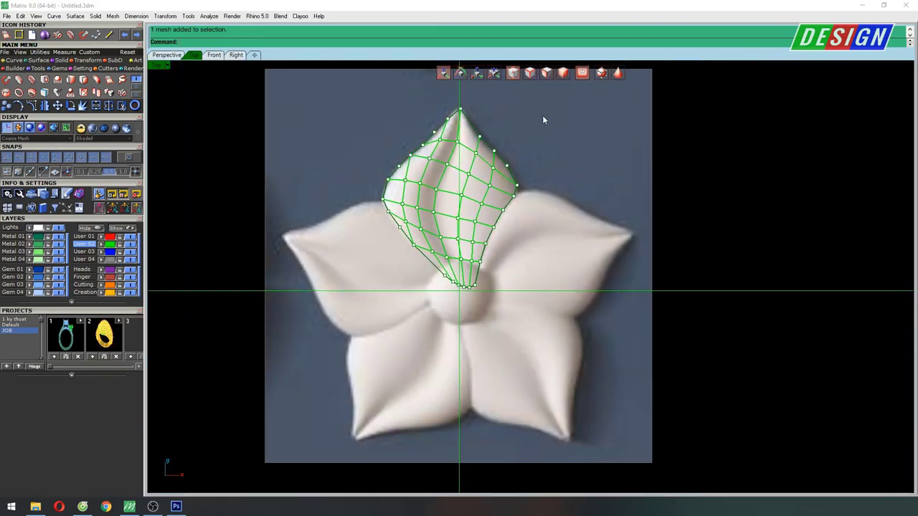
key(Escape)
click(494, 150)
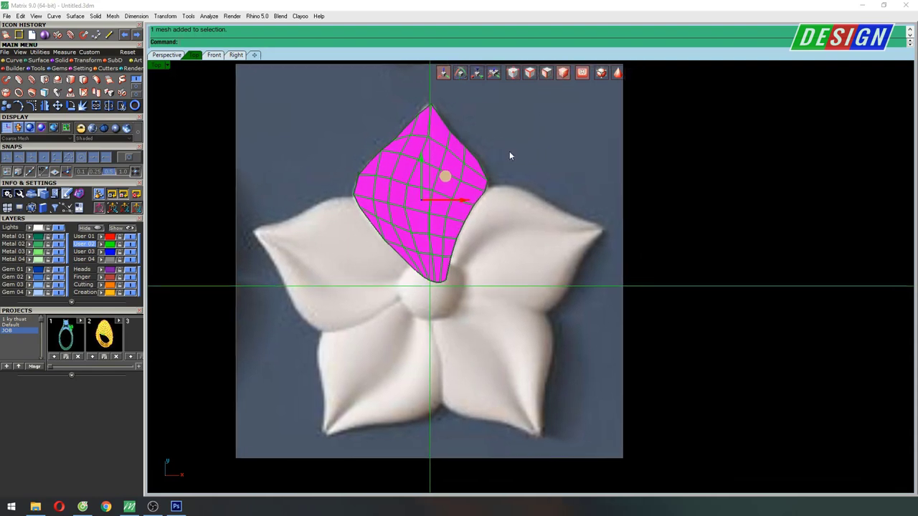
Step: Maximize Perspective and run ClayShell on the petal with a trial distance of -0.8
key(ctrl+F4)
scroll(576, 261, up, 5)
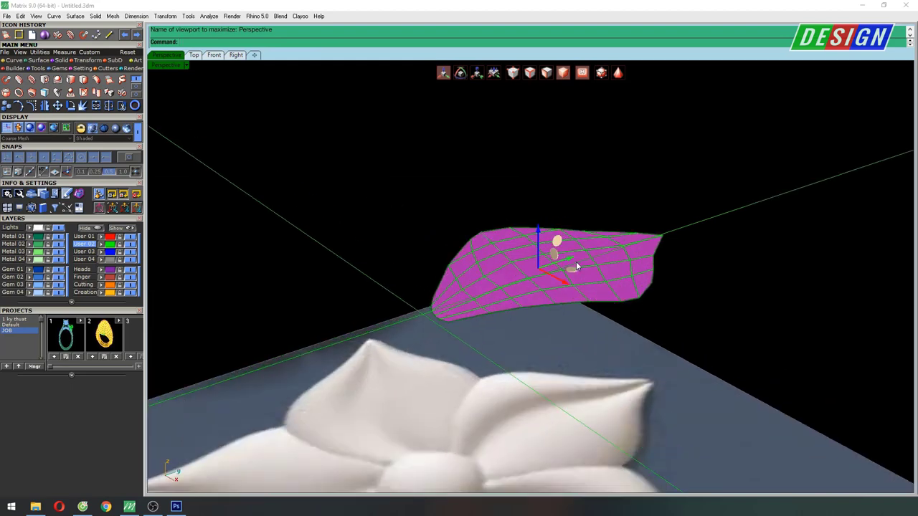
key(Escape)
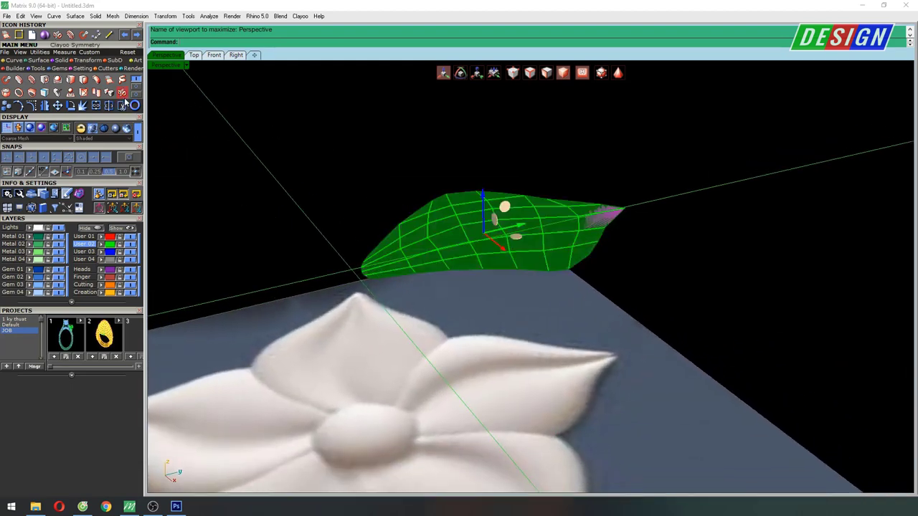
click(137, 92)
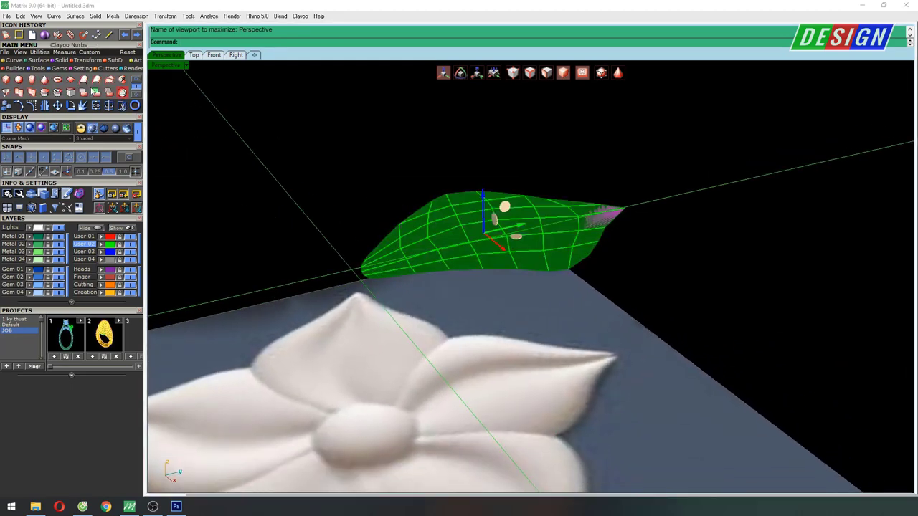
click(62, 95)
mouse_move(545, 227)
right_down()
mouse_move(537, 223)
mouse_move(552, 217)
mouse_move(514, 190)
right_up()
text(-0.8)
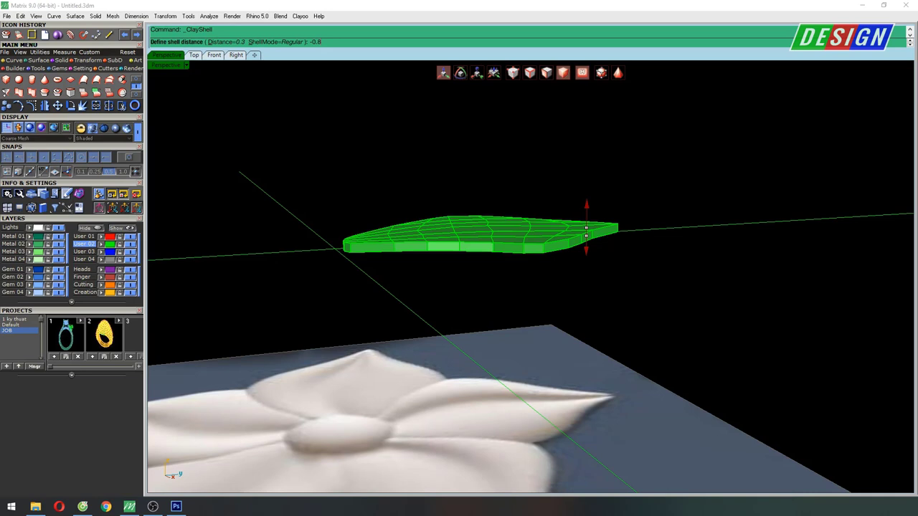
key(Return)
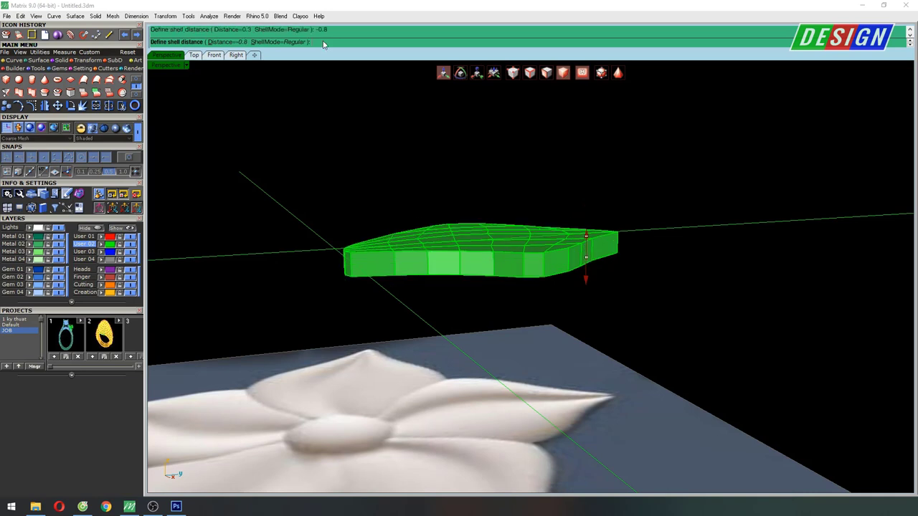
Step: Change the shell distance to -1 and finish the shell
scroll(441, 246, down, 3)
mouse_move(452, 222)
right_down()
mouse_move(483, 232)
mouse_move(474, 242)
mouse_move(446, 234)
right_up()
scroll(473, 242, up, 3)
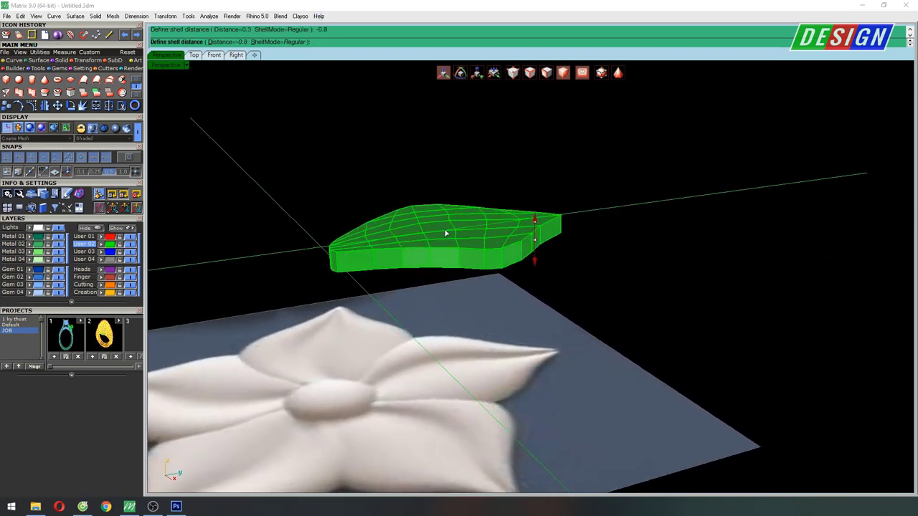
text(-1)
key(Return)
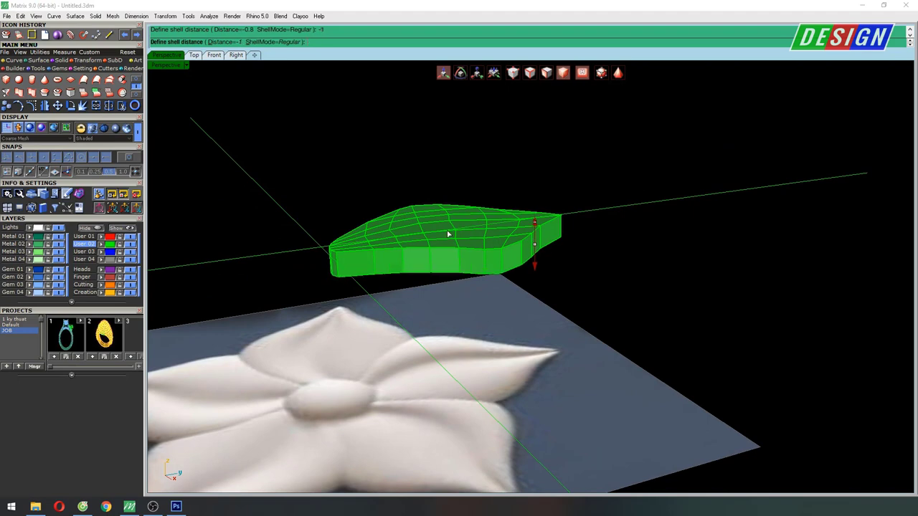
scroll(459, 239, down, 3)
right_drag(461, 237, 467, 236)
scroll(467, 236, up, 3)
key(Return)
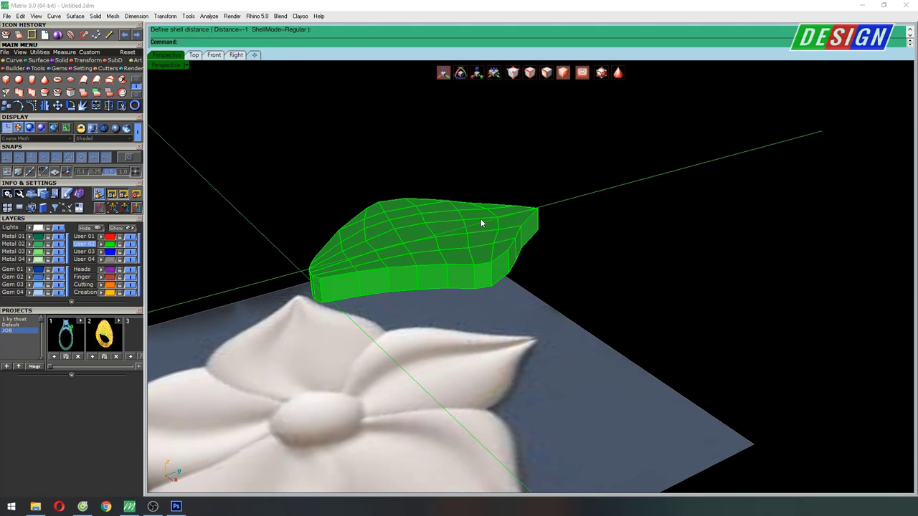
mouse_move(480, 223)
right_down()
mouse_move(472, 211)
mouse_move(467, 263)
mouse_move(486, 261)
right_up()
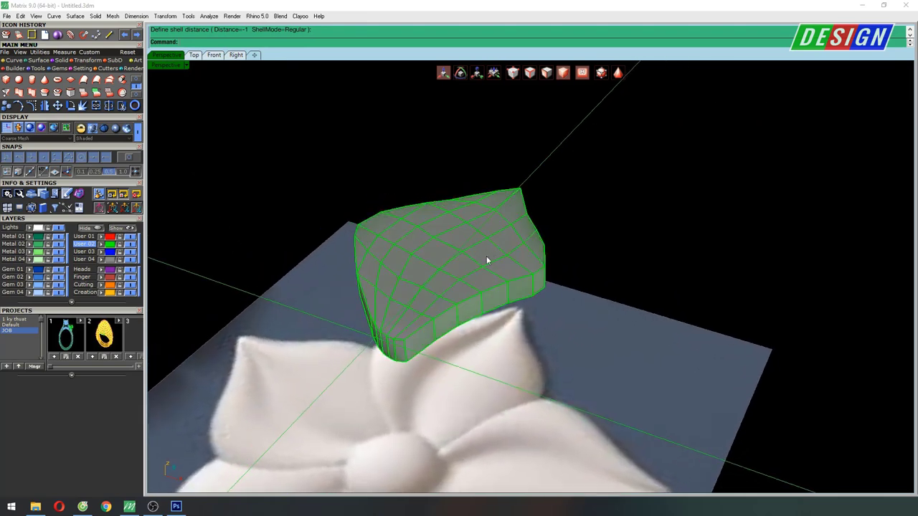
Step: Select the thickened petal shell and orbit to see the whole flower from above
click(486, 261)
scroll(429, 233, up, 3)
scroll(409, 263, down, 5)
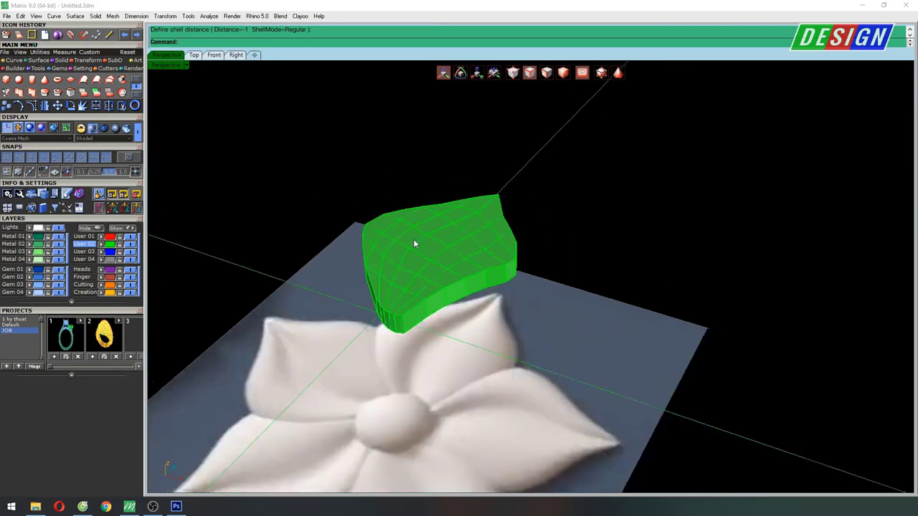
mouse_move(415, 241)
right_down()
mouse_move(487, 236)
mouse_move(467, 231)
mouse_move(462, 277)
mouse_move(646, 237)
mouse_move(603, 292)
right_up()
scroll(459, 287, up, 5)
scroll(434, 262, down, 5)
scroll(682, 226, up, 3)
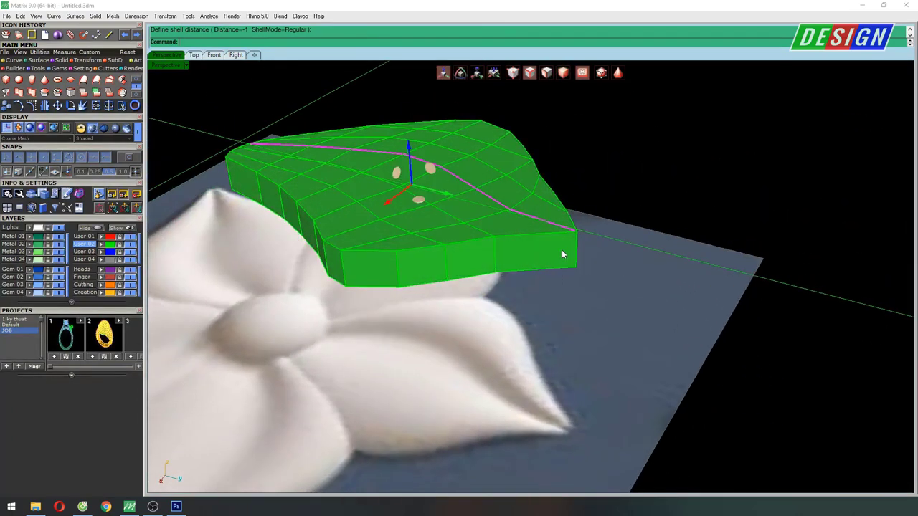
mouse_move(563, 256)
right_down()
mouse_move(578, 222)
mouse_move(531, 229)
mouse_move(472, 204)
mouse_move(471, 221)
right_up()
scroll(472, 204, up, 5)
scroll(472, 203, up, 1)
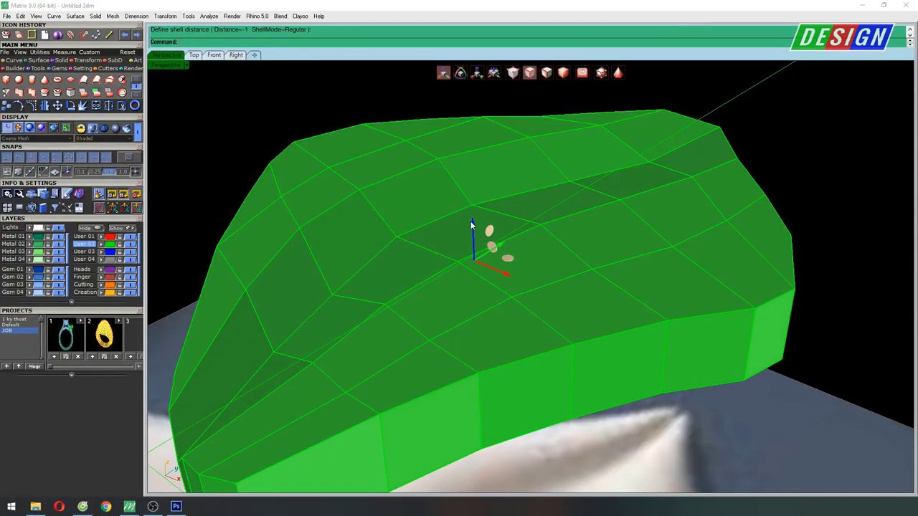
scroll(471, 221, down, 5)
scroll(470, 230, up, 2)
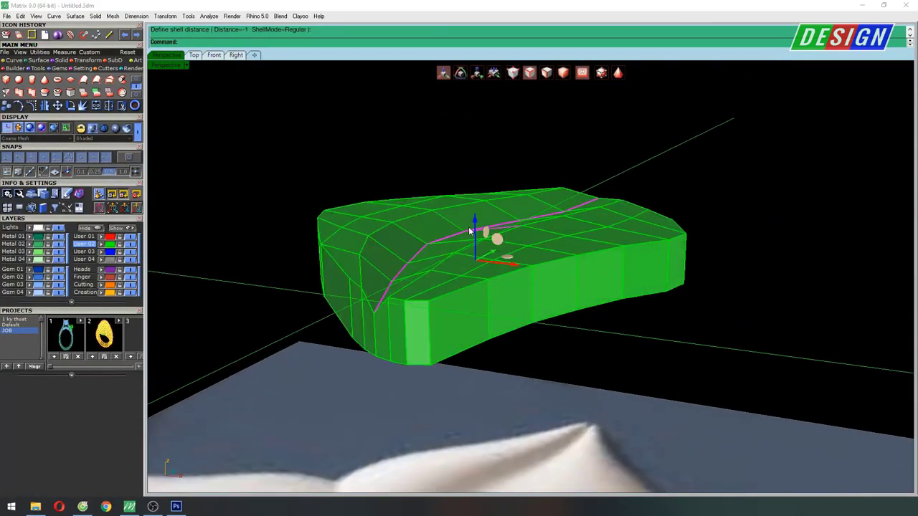
Step: Orbit to reveal the flower relief below, then show the shell in a shaded preview
mouse_move(474, 224)
right_down()
mouse_move(479, 213)
mouse_move(500, 216)
mouse_move(504, 226)
mouse_move(534, 172)
right_up()
scroll(479, 212, down, 3)
scroll(501, 215, down, 2)
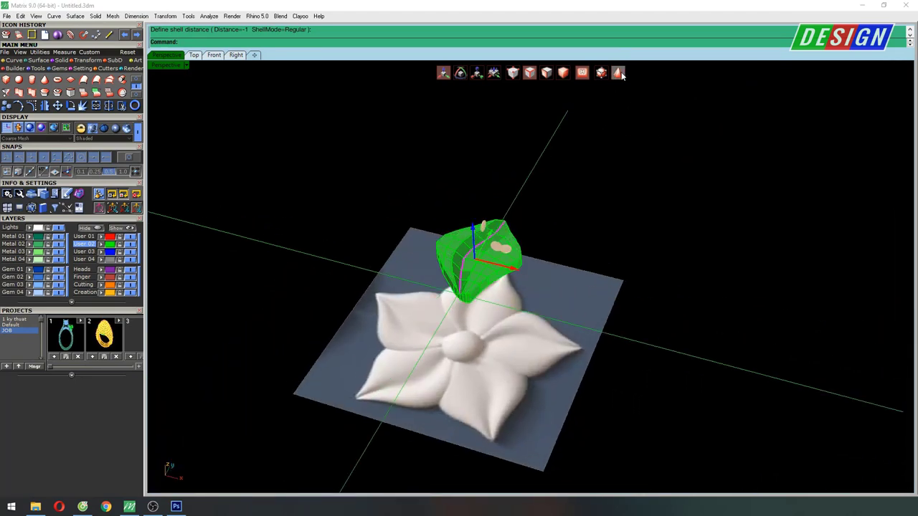
right_drag(584, 194, 574, 198)
scroll(525, 222, up, 3)
scroll(529, 245, up, 2)
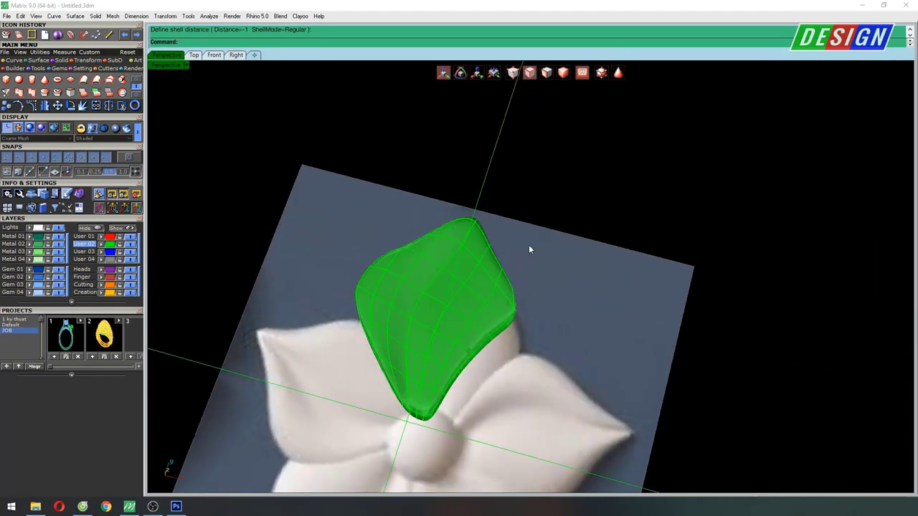
scroll(529, 249, down, 3)
right_drag(506, 236, 517, 231)
key(Return)
mouse_move(517, 231)
mouse_down()
mouse_move(529, 210)
mouse_move(531, 222)
mouse_move(504, 254)
mouse_move(509, 266)
mouse_move(436, 253)
mouse_move(445, 272)
mouse_up()
scroll(492, 256, up, 4)
Step: Leave the shaded preview and pull a lower face of the green shell upward
key(Escape)
key(Escape)
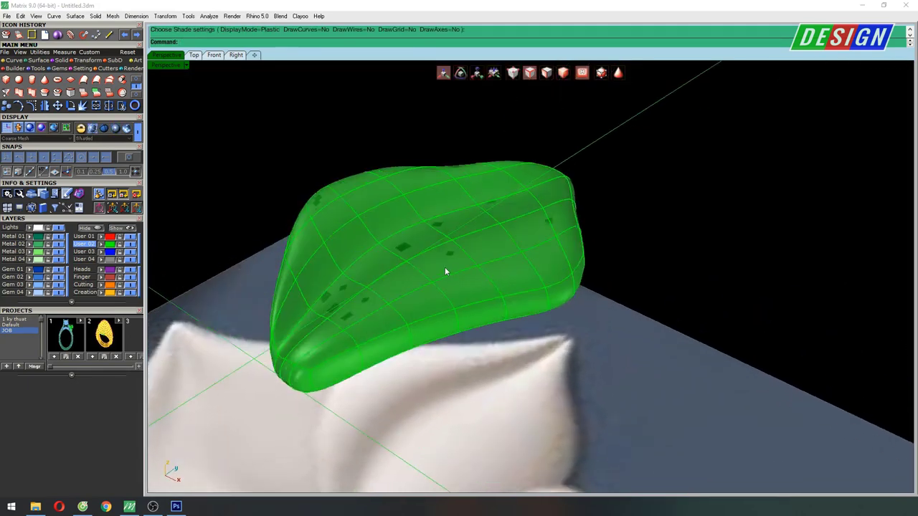
mouse_move(556, 144)
mouse_down()
mouse_move(563, 205)
mouse_move(540, 220)
mouse_move(510, 267)
mouse_move(521, 215)
mouse_up()
scroll(510, 229, up, 3)
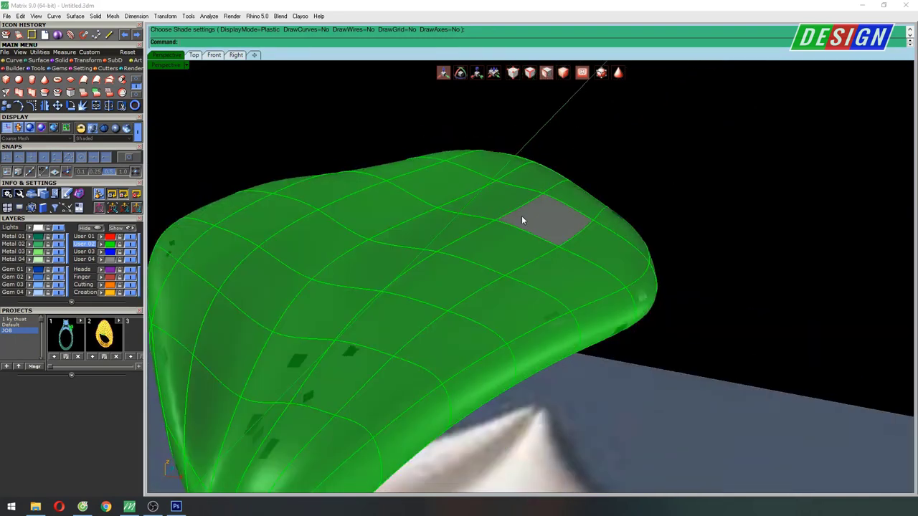
click(521, 215)
shift+click(511, 244)
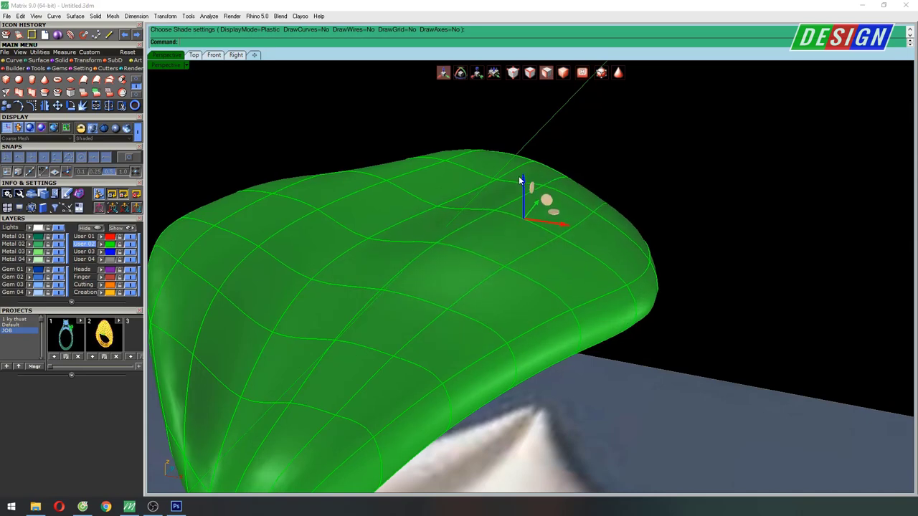
click(407, 304)
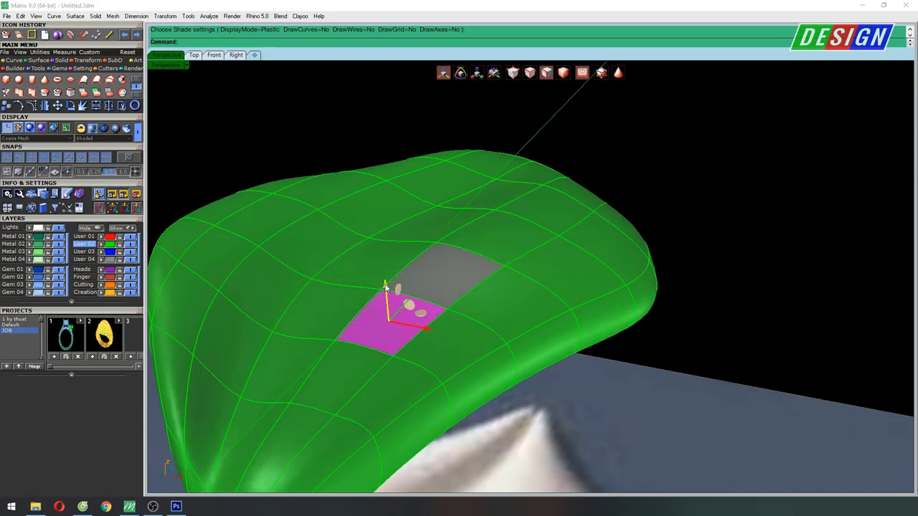
drag(386, 286, 438, 233)
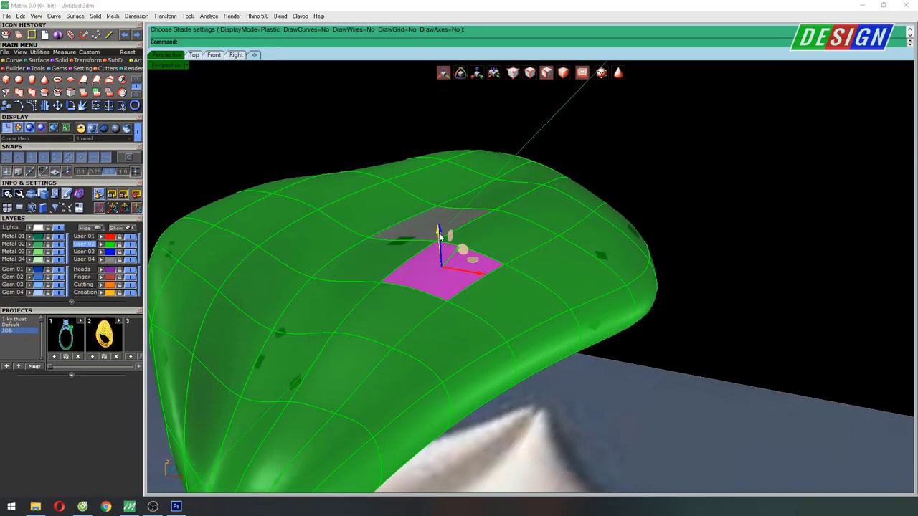
Step: Inspect the reshaped surface from other angles, then maximize the Top view
scroll(497, 169, down, 3)
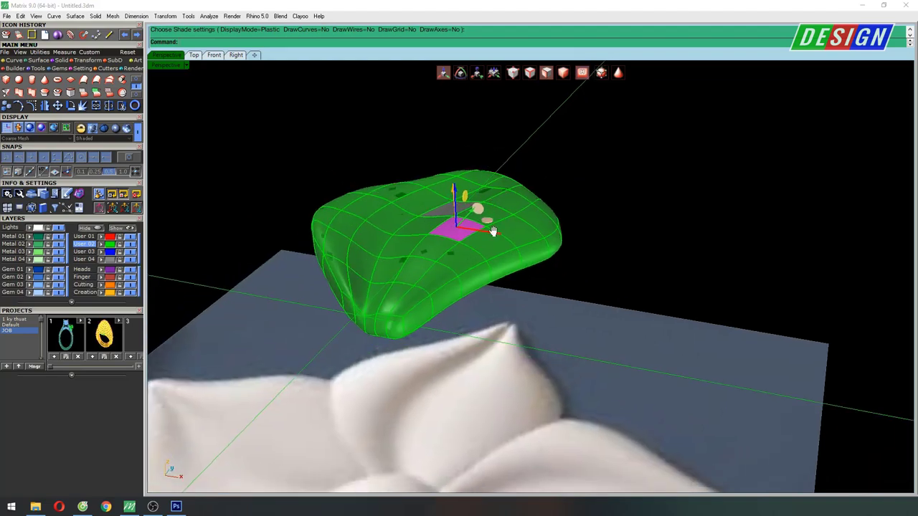
right_drag(493, 231, 485, 185)
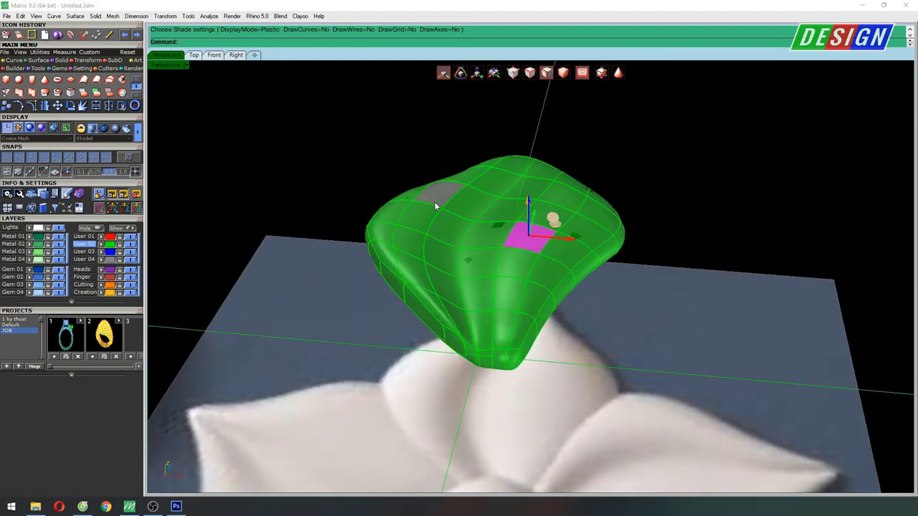
right_drag(435, 201, 533, 230)
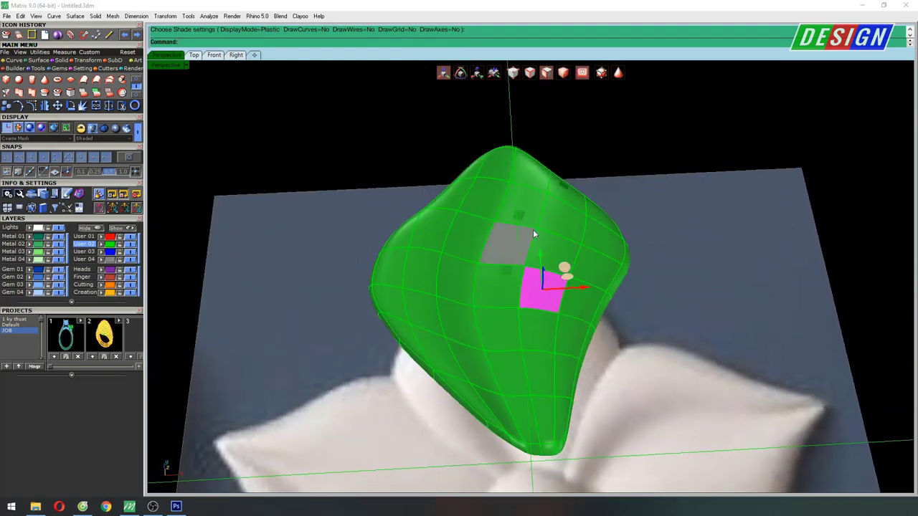
key(ctrl+F1)
text(s)
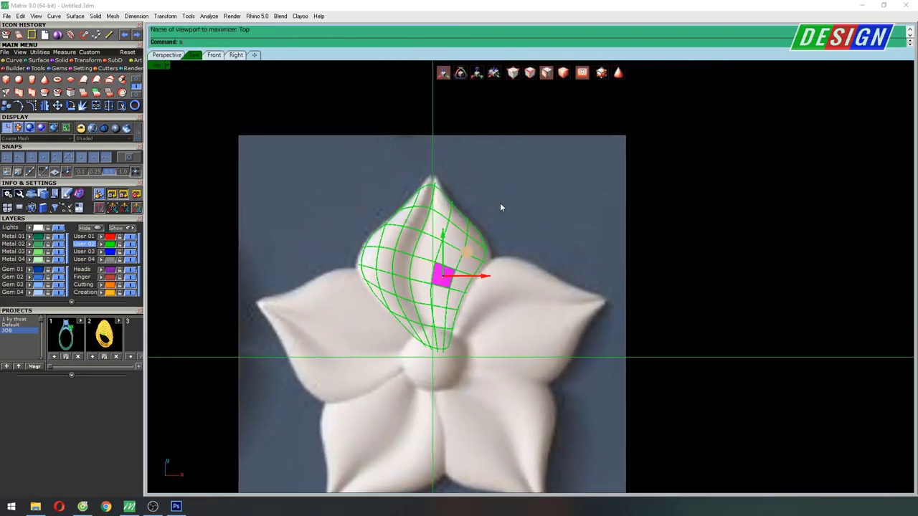
Step: Shade the Top view and raise the tip point to sharpen the petal
key(Return)
click(525, 131)
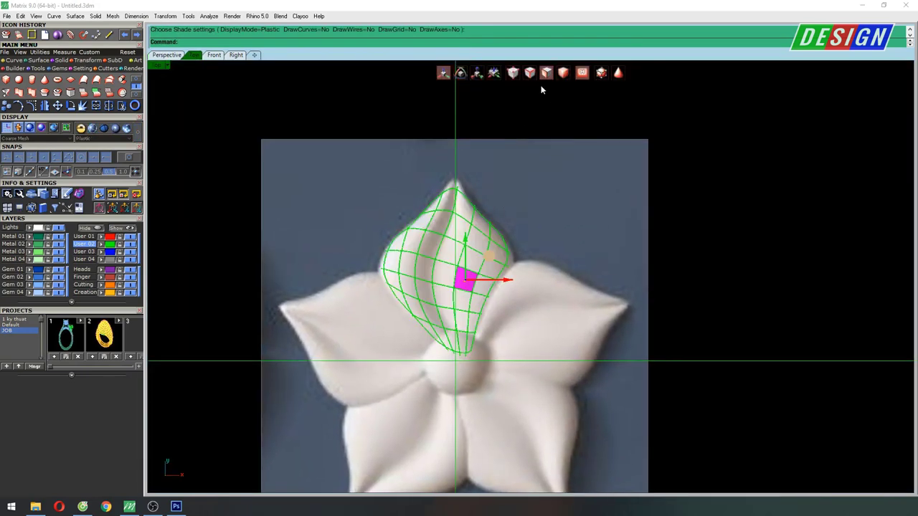
scroll(466, 193, up, 5)
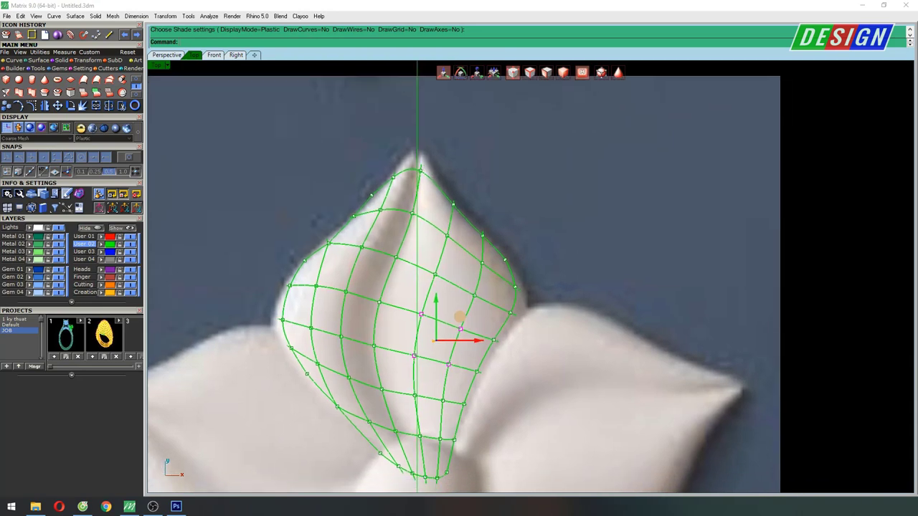
key(ctrl+alt+s)
scroll(434, 194, up, 3)
right_drag(430, 200, 433, 251)
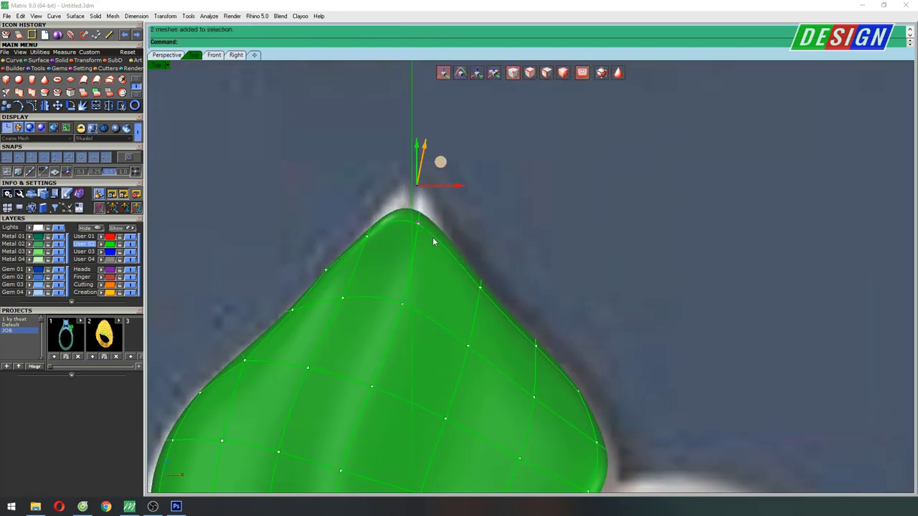
drag(445, 166, 443, 123)
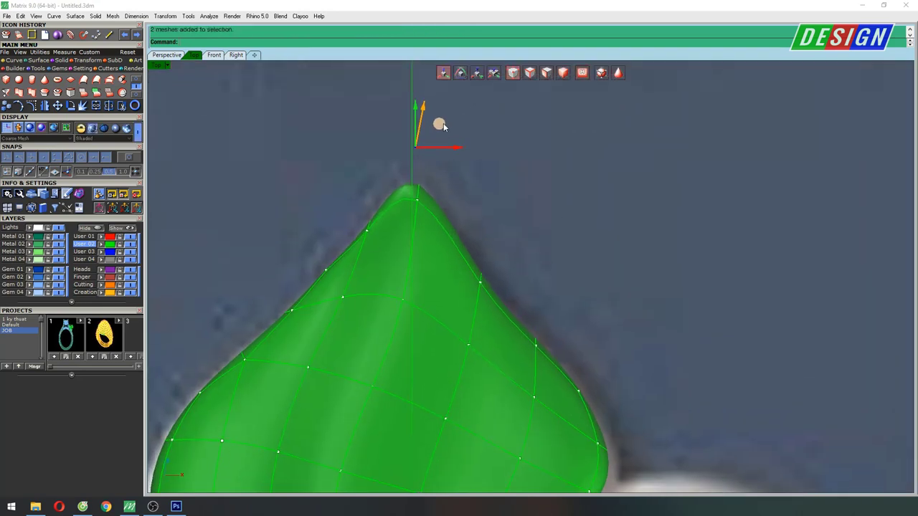
scroll(385, 211, up, 3)
Step: Select points near the tip and nudge the right edge outward to match the reference
drag(347, 194, 380, 245)
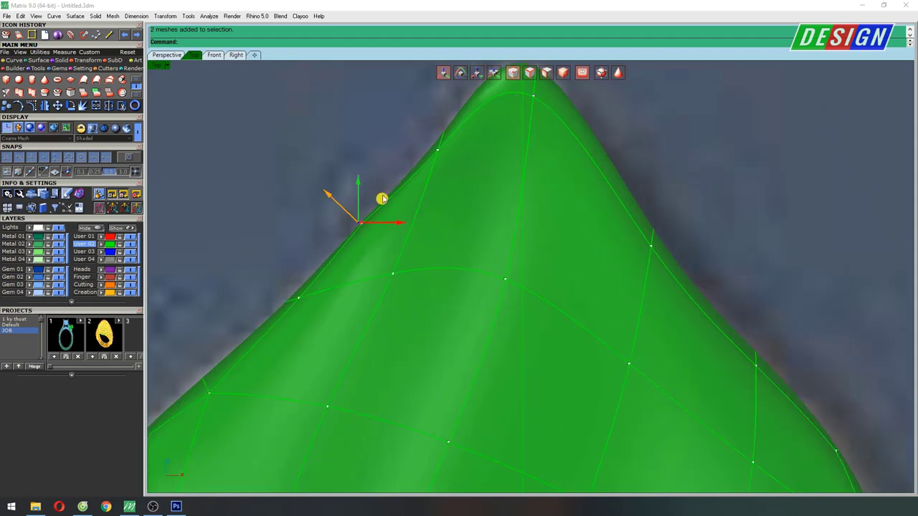
scroll(527, 265, down, 2)
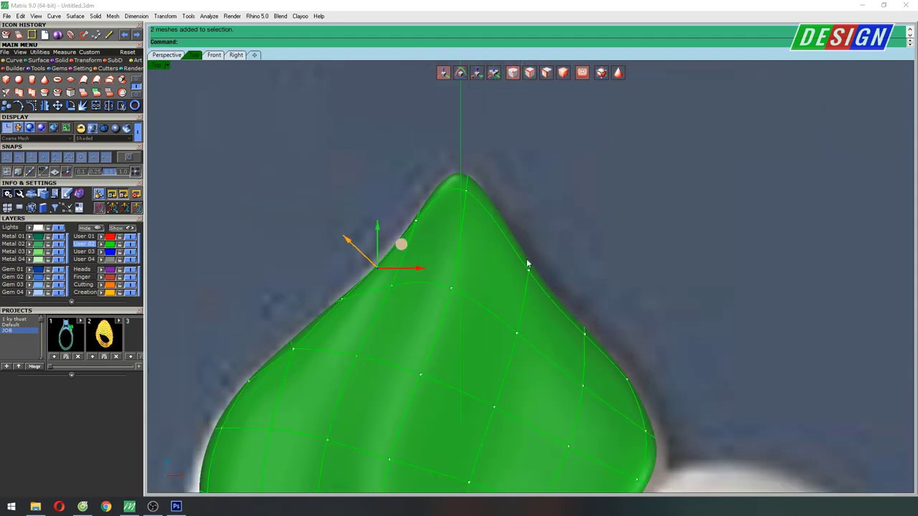
scroll(527, 266, up, 2)
scroll(554, 252, up, 1)
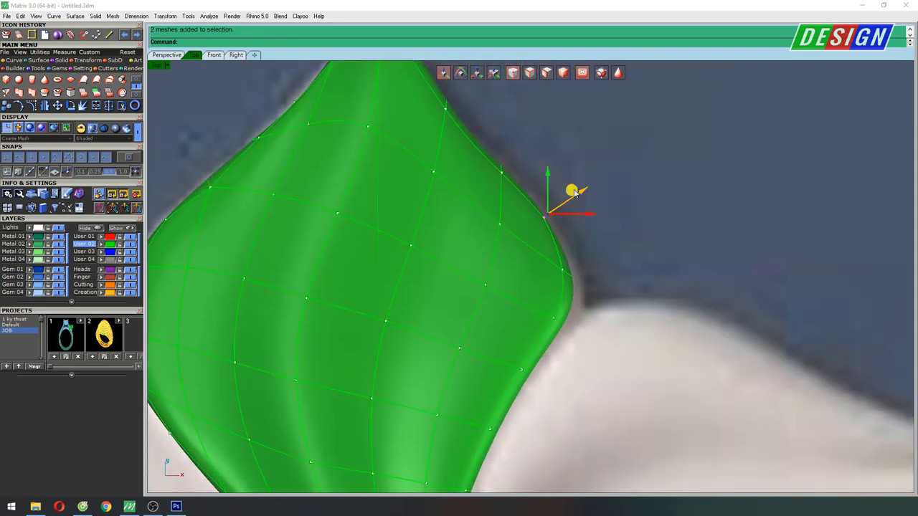
drag(574, 192, 583, 207)
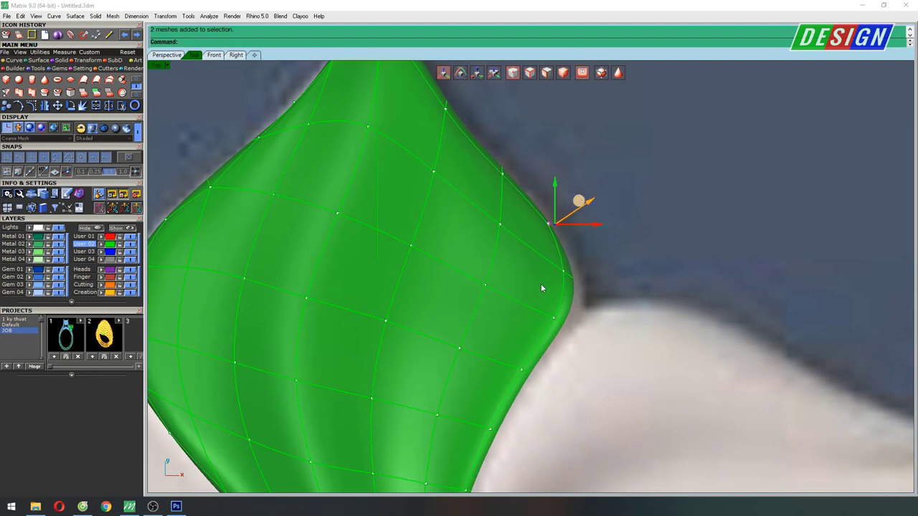
drag(608, 264, 615, 261)
right_drag(615, 261, 540, 241)
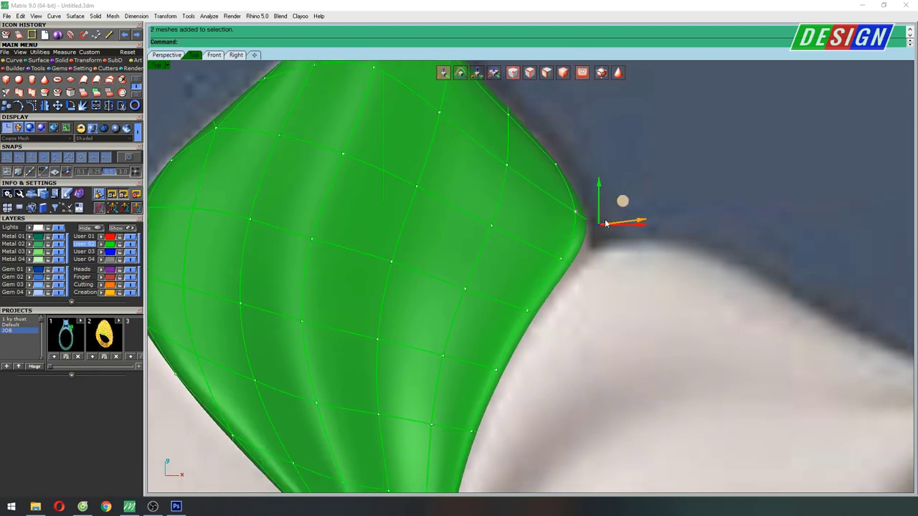
drag(610, 207, 619, 209)
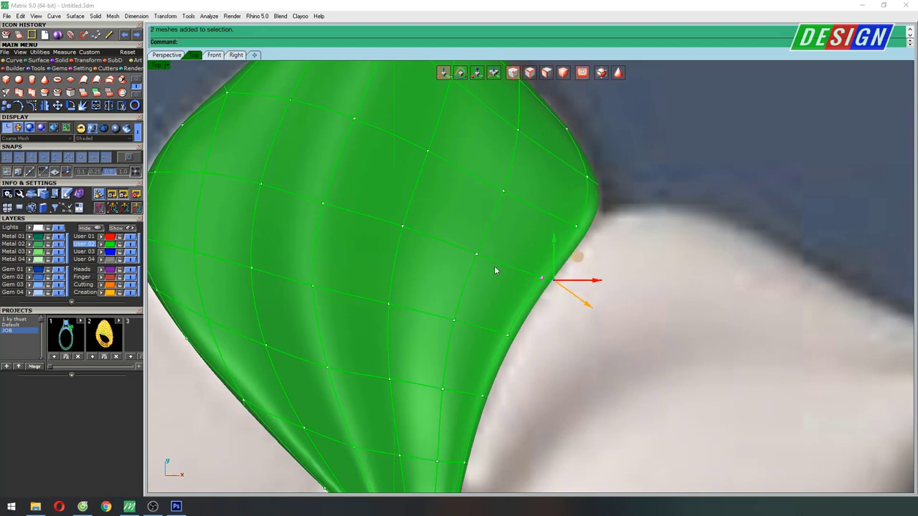
Step: Move a control point on the petal's left edge inward
right_drag(494, 265, 552, 333)
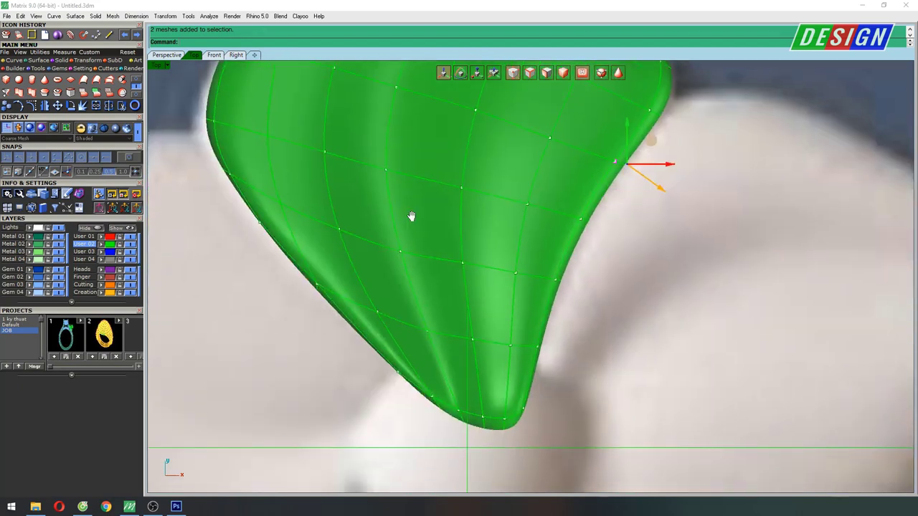
mouse_move(410, 216)
right_down()
mouse_move(353, 174)
mouse_move(297, 377)
right_up()
click(329, 276)
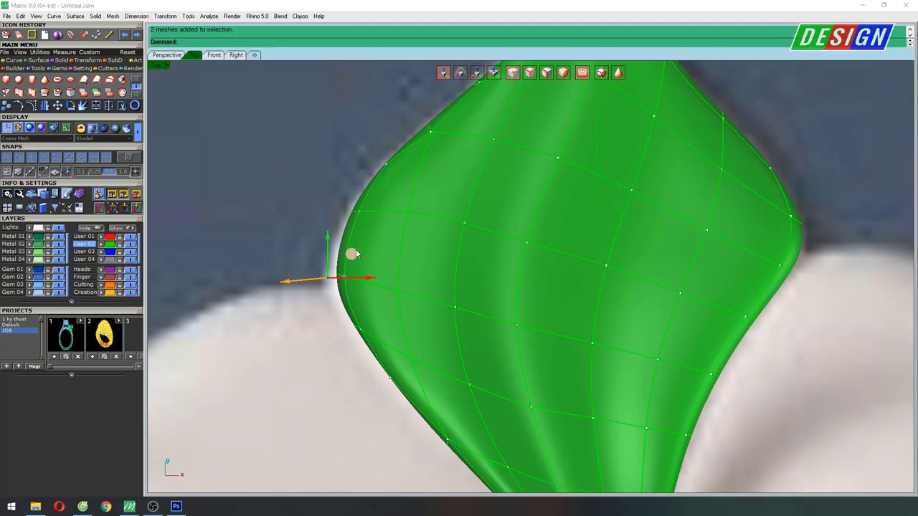
drag(355, 254, 343, 250)
scroll(349, 210, up, 2)
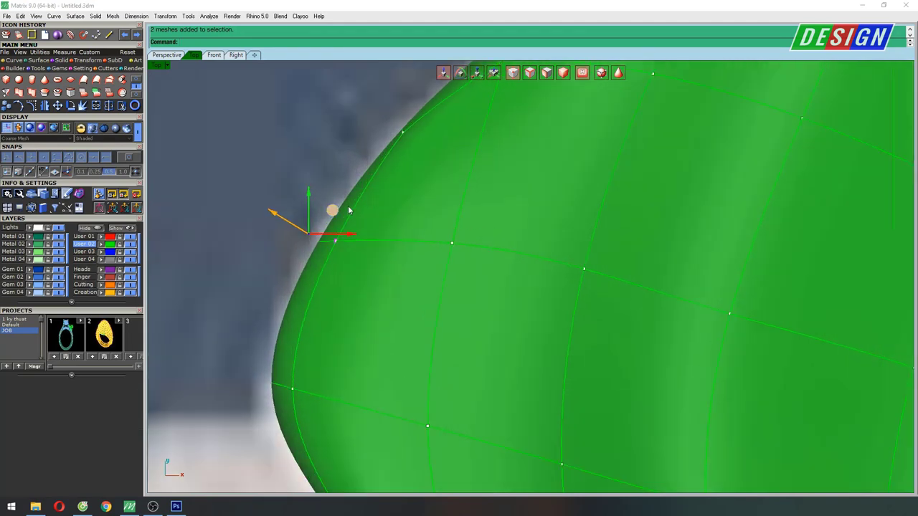
mouse_move(416, 166)
right_down()
mouse_move(435, 246)
mouse_move(459, 262)
right_up()
mouse_move(512, 208)
right_down()
mouse_move(543, 216)
mouse_move(496, 301)
mouse_move(509, 247)
mouse_move(457, 219)
mouse_move(441, 262)
mouse_move(495, 278)
mouse_move(486, 218)
right_up()
scroll(453, 270, down, 5)
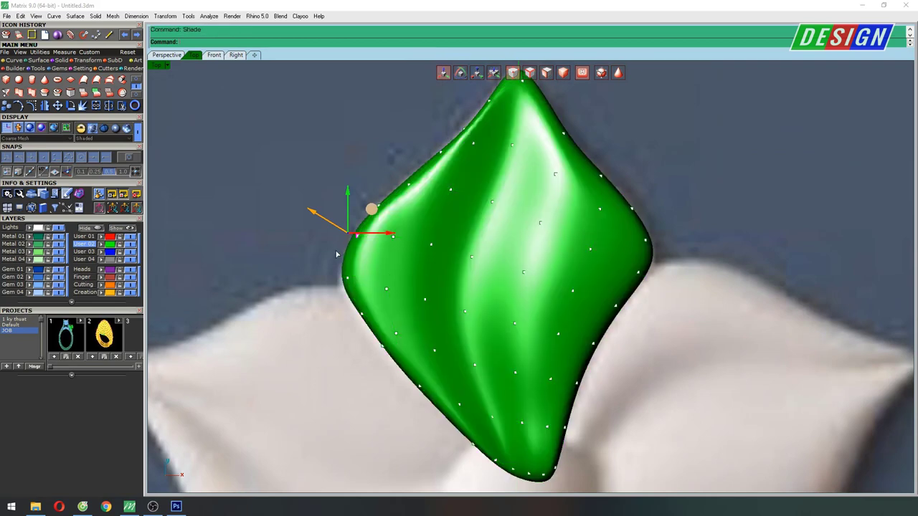
scroll(336, 254, up, 5)
Step: Pull the left edge point rightward and bulge the right edge outward
click(409, 201)
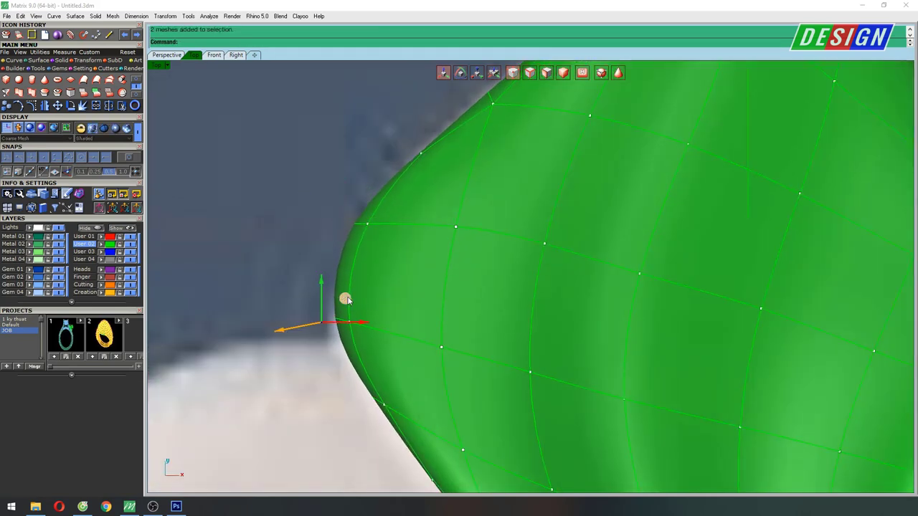
drag(346, 300, 355, 301)
scroll(366, 299, down, 5)
right_drag(397, 281, 553, 280)
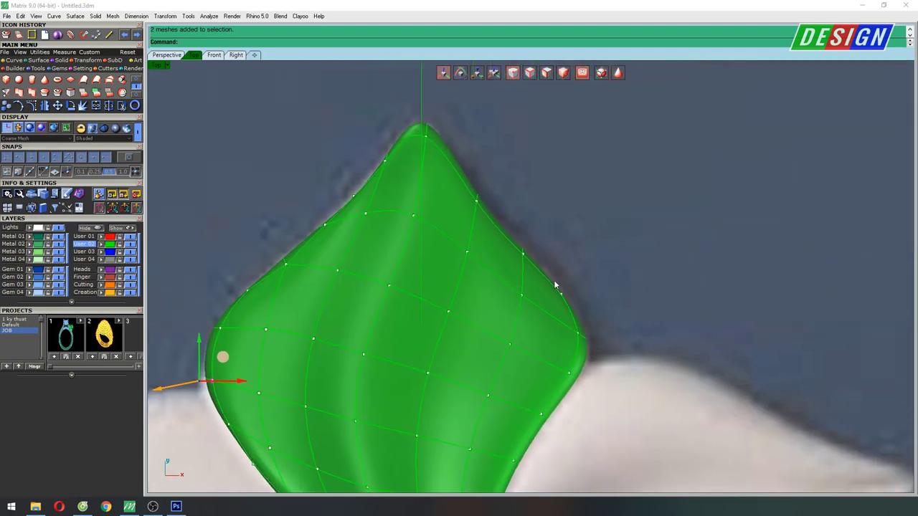
scroll(554, 280, up, 5)
drag(608, 329, 615, 330)
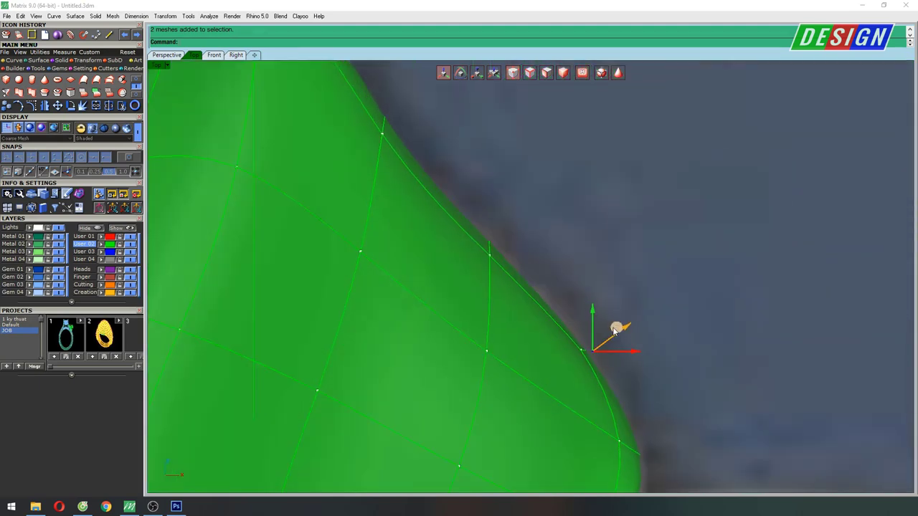
right_drag(442, 265, 482, 267)
scroll(475, 200, down, 3)
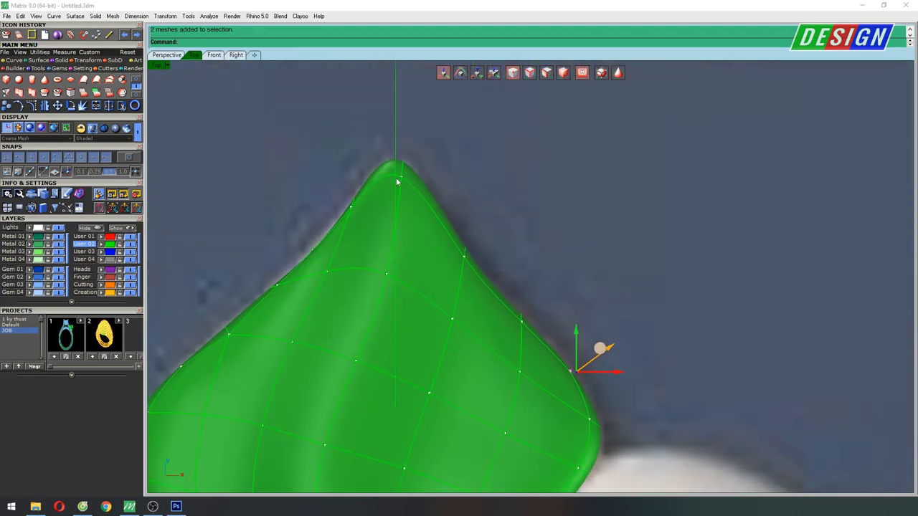
Step: Raise the petal's peak control point up and left, then reorient the view
drag(386, 195, 442, 143)
drag(406, 88, 403, 82)
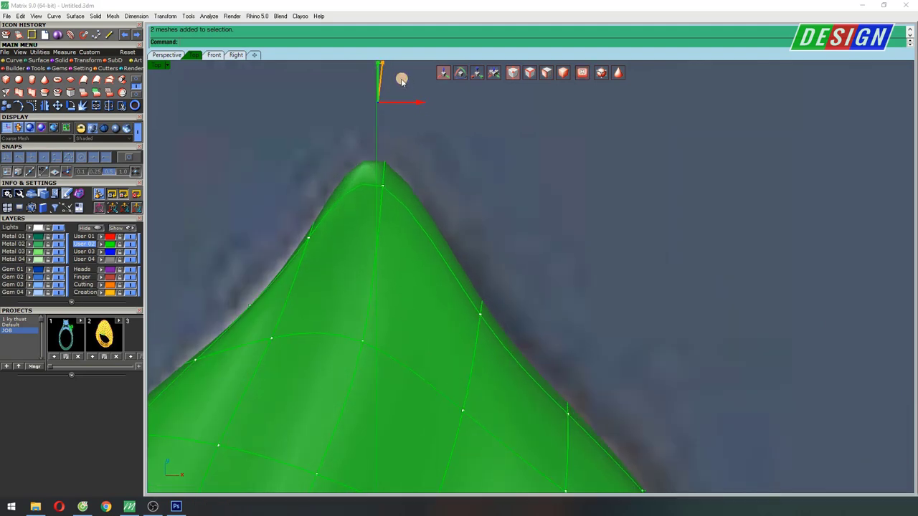
scroll(403, 82, down, 3)
scroll(421, 250, up, 5)
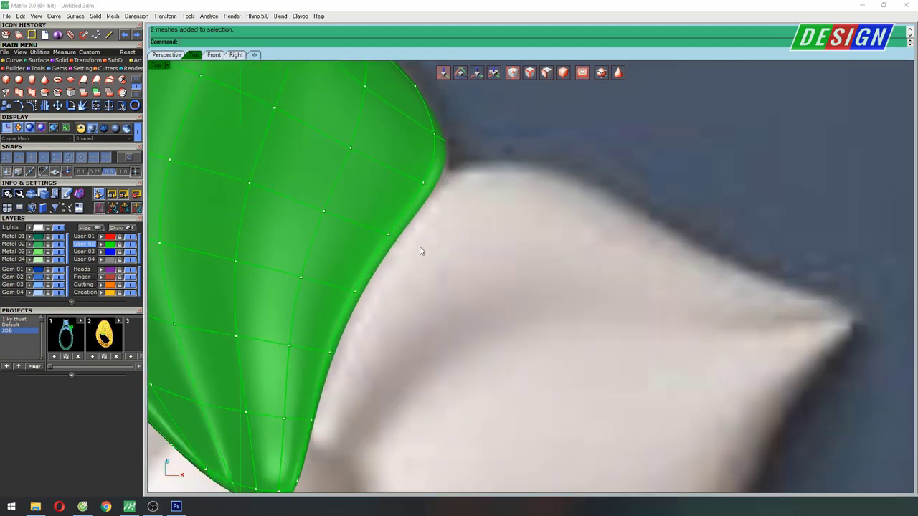
scroll(416, 233, up, 2)
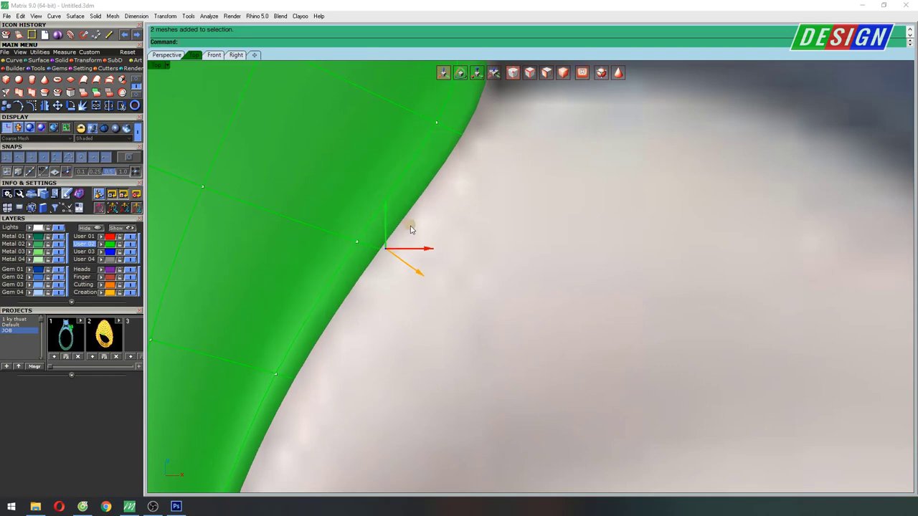
mouse_move(410, 225)
right_down()
mouse_move(455, 287)
mouse_move(496, 246)
mouse_move(509, 206)
mouse_move(540, 205)
mouse_move(570, 223)
right_up()
scroll(502, 243, down, 5)
Step: Raise a control point on the petal's top, then lower its top edge and nudge the surface down
scroll(534, 114, up, 3)
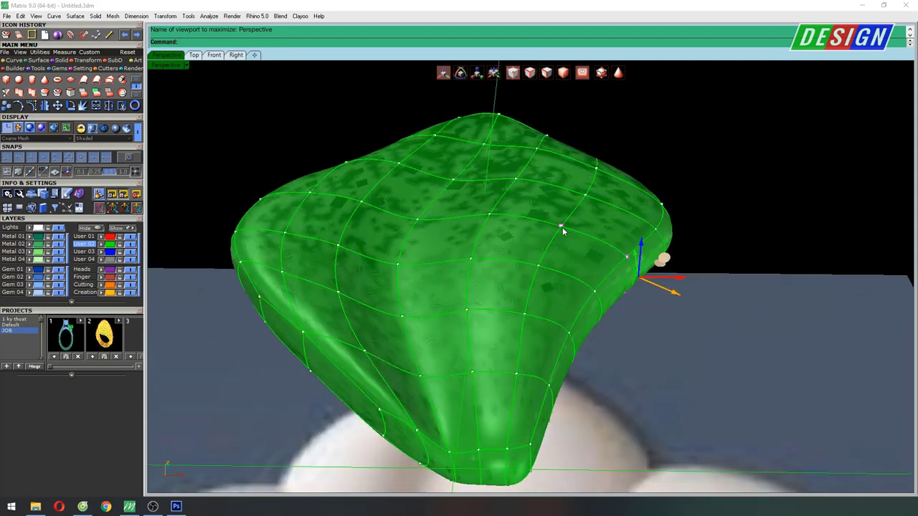
scroll(563, 227, up, 3)
drag(554, 187, 557, 161)
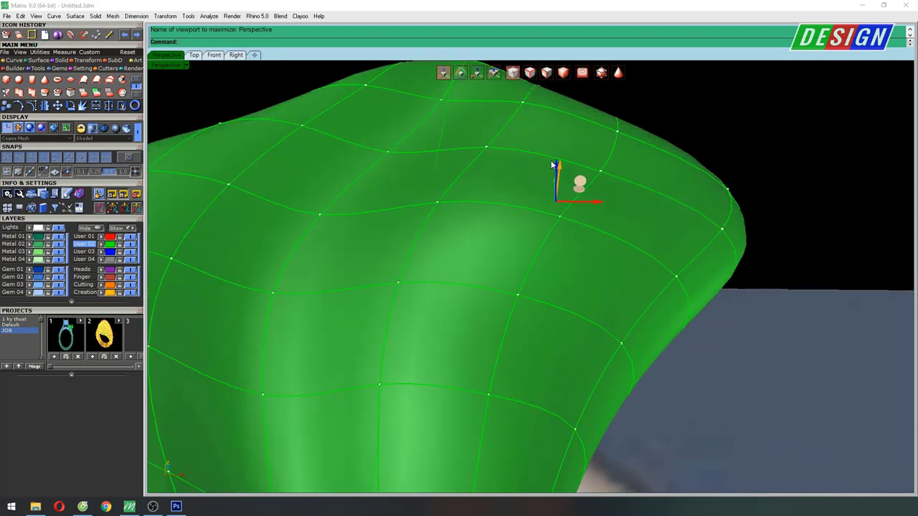
mouse_move(601, 172)
right_down()
mouse_move(584, 191)
mouse_move(479, 117)
right_up()
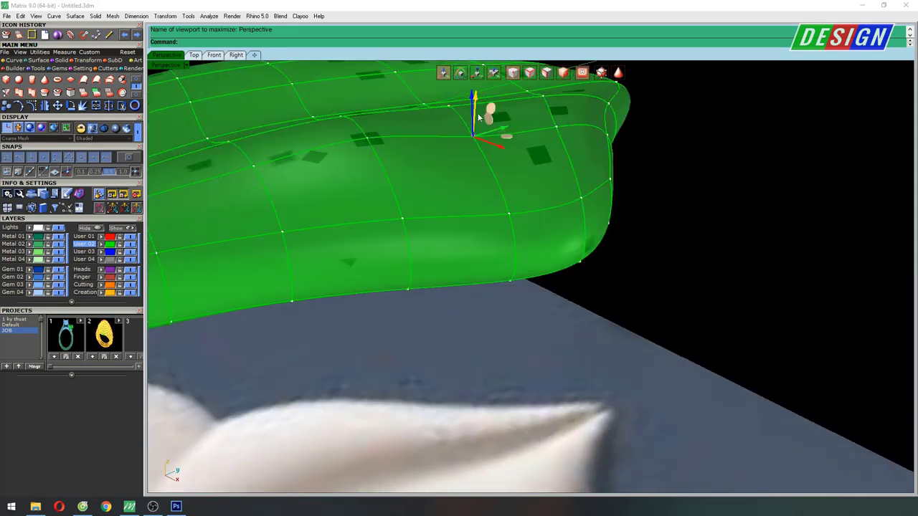
drag(472, 100, 472, 110)
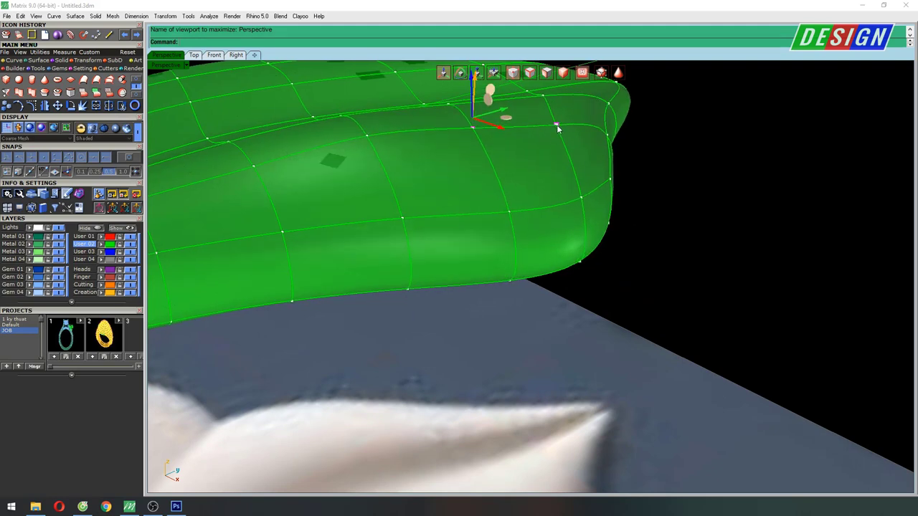
mouse_move(558, 128)
right_down()
mouse_move(667, 271)
mouse_move(639, 262)
right_up()
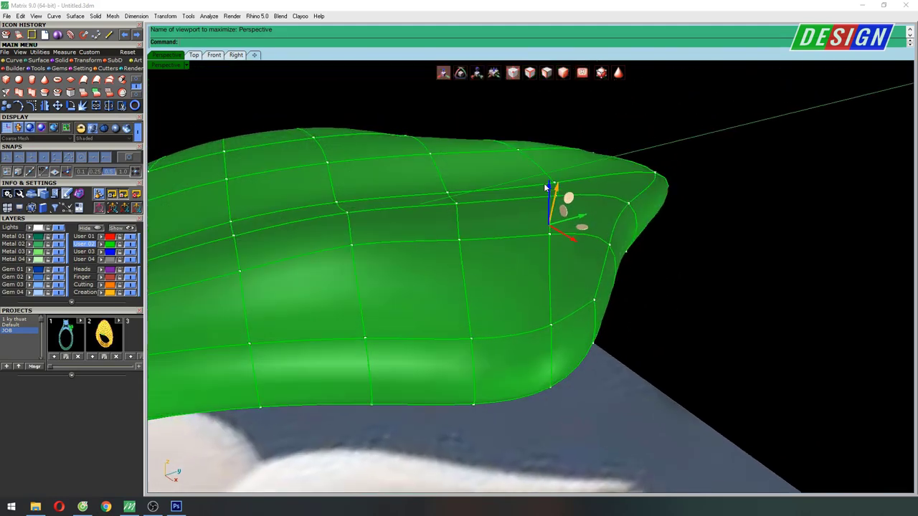
drag(545, 187, 479, 237)
click(459, 240)
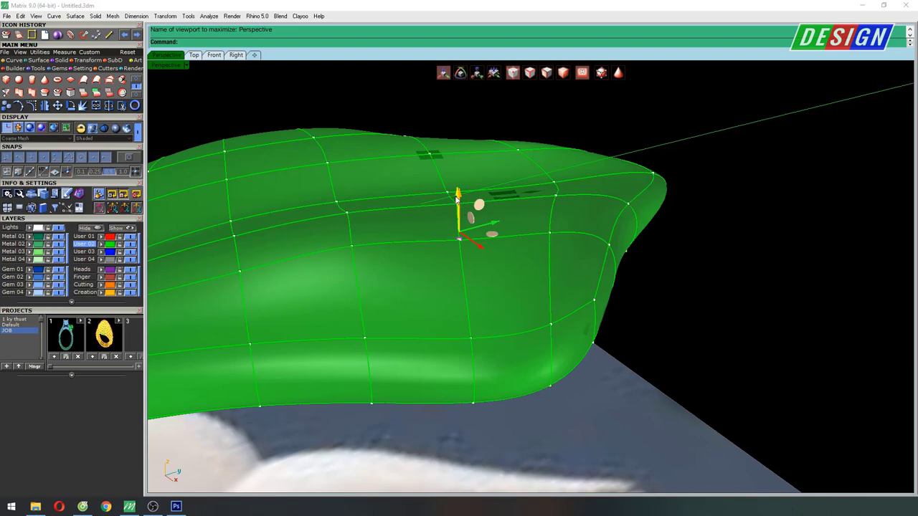
mouse_move(457, 200)
right_down()
mouse_move(315, 339)
mouse_move(300, 339)
right_up()
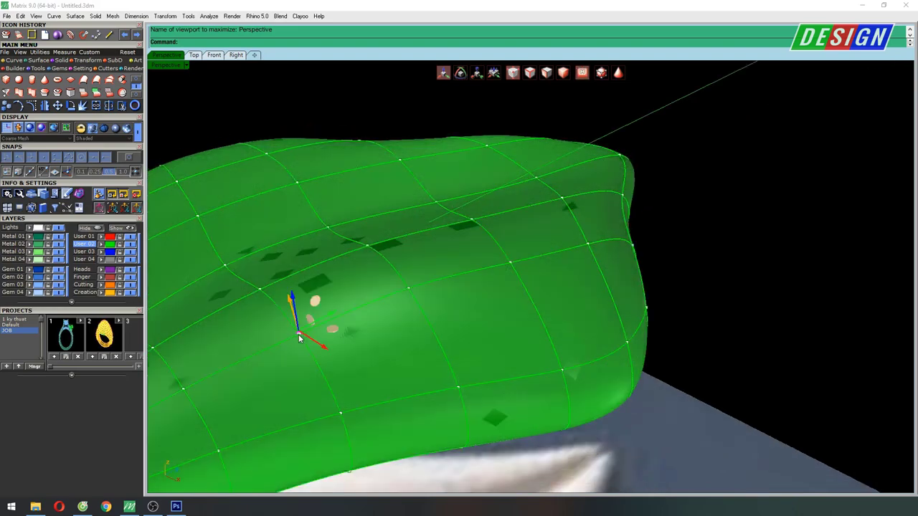
Step: Lift the selected control points to bulge the petal surface and shape its left bulge
scroll(548, 249, down, 3)
mouse_move(486, 291)
right_down()
mouse_move(548, 249)
mouse_move(542, 218)
right_up()
scroll(542, 219, up, 3)
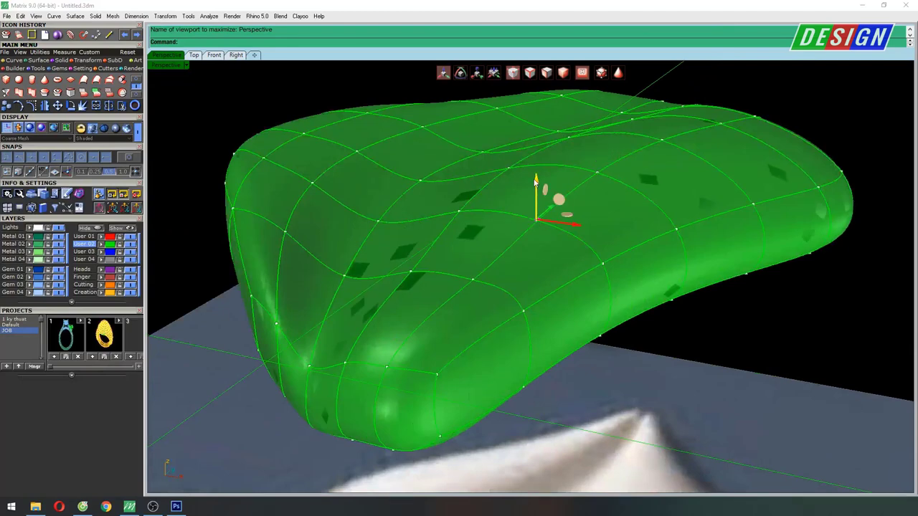
drag(535, 181, 535, 164)
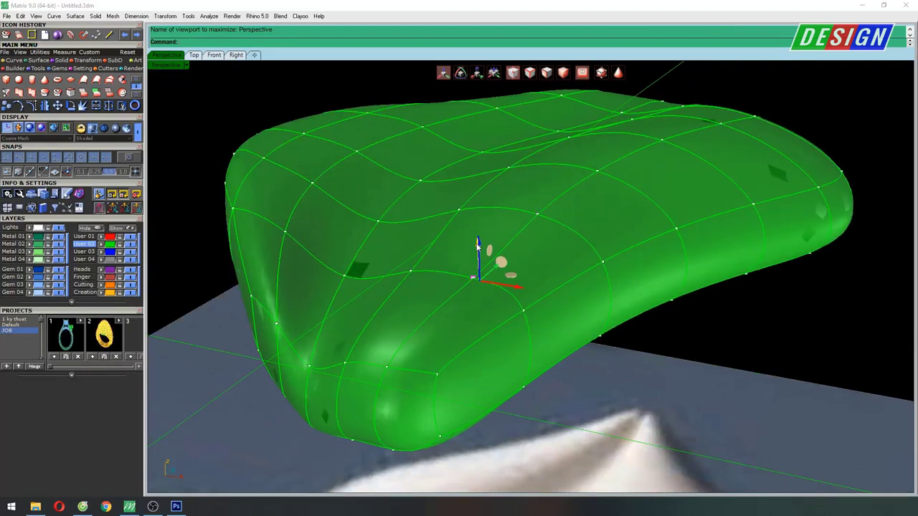
drag(479, 244, 479, 230)
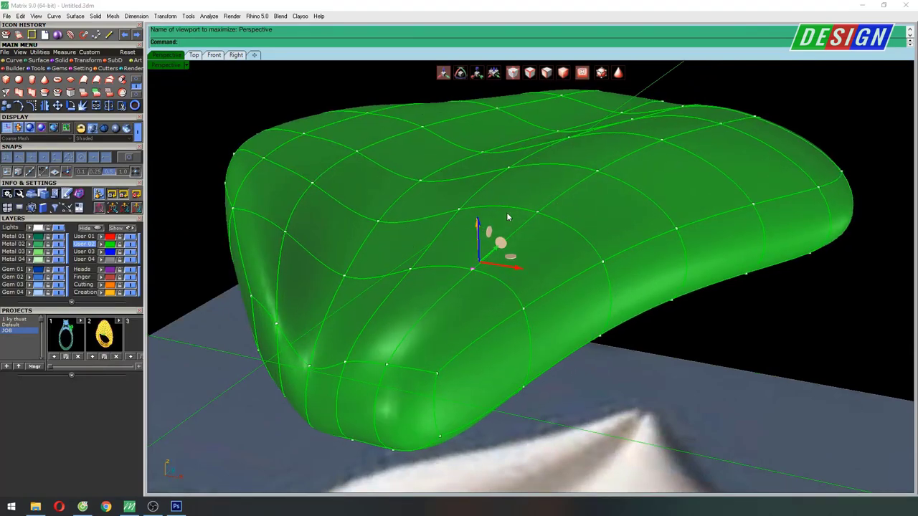
mouse_move(538, 180)
right_down()
mouse_move(584, 206)
mouse_move(576, 250)
mouse_move(545, 198)
right_up()
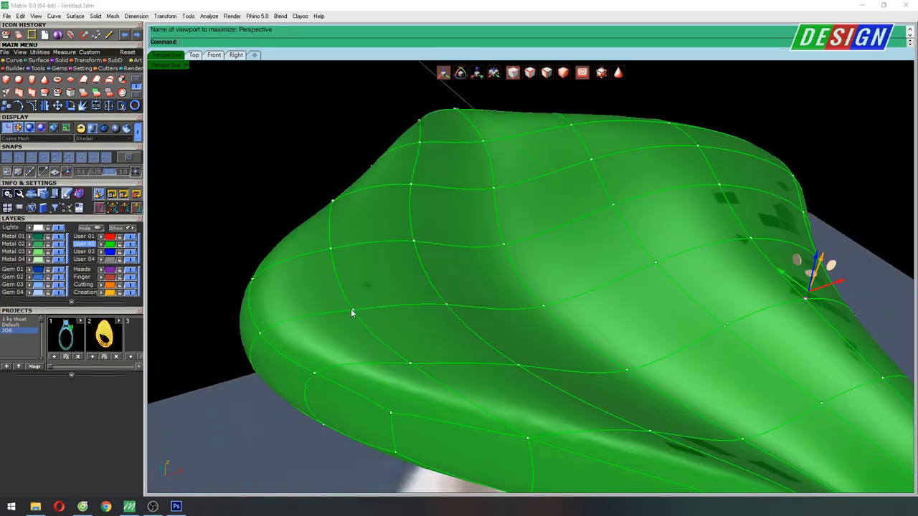
drag(351, 286, 321, 199)
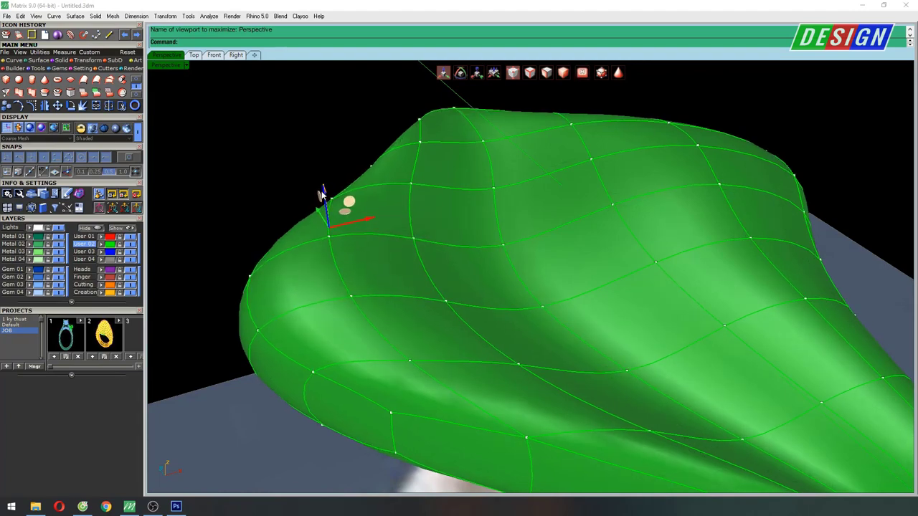
mouse_move(320, 199)
right_down()
mouse_move(498, 242)
mouse_move(439, 287)
mouse_move(450, 252)
mouse_move(648, 224)
mouse_move(649, 215)
mouse_move(568, 282)
right_up()
Step: Switch to the Top view, zoomed in near the petal tip
scroll(560, 253, down, 5)
click(193, 55)
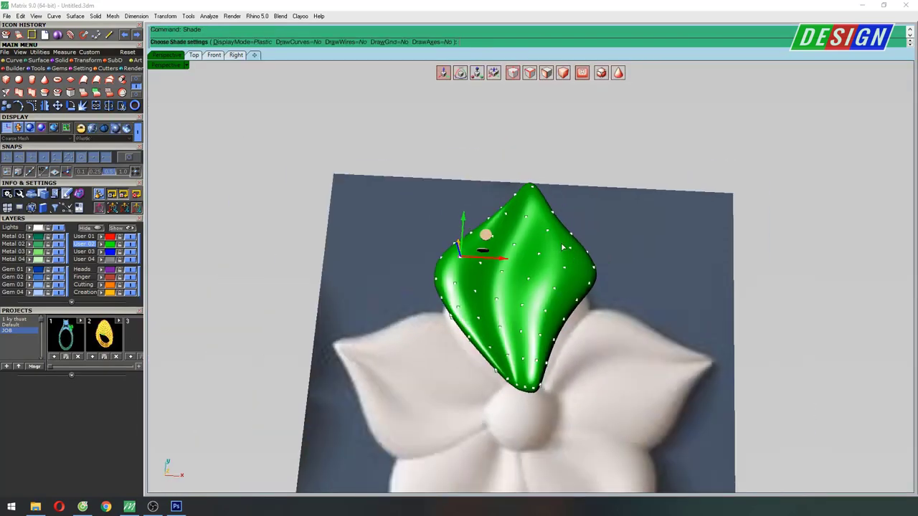
scroll(520, 276, up, 10)
scroll(557, 270, down, 5)
scroll(556, 269, down, 5)
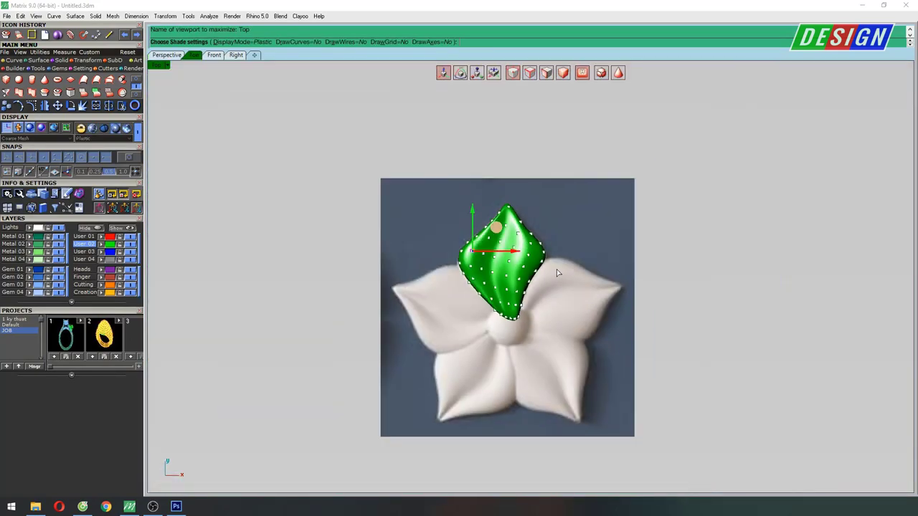
scroll(494, 208, up, 4)
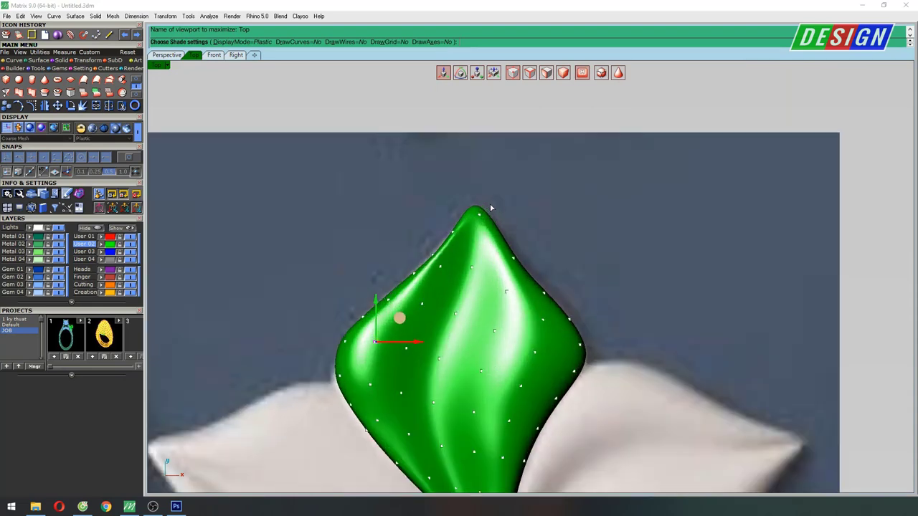
scroll(483, 227, up, 4)
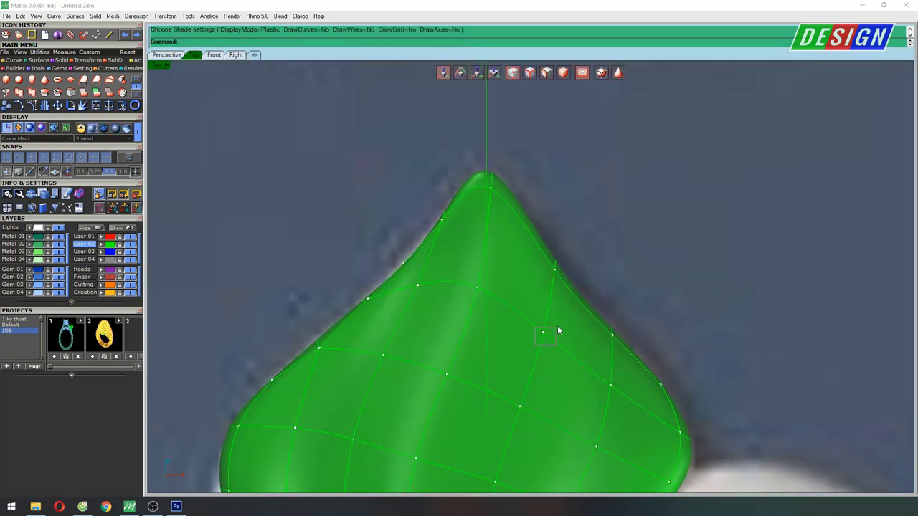
Step: Pull the petal's right-edge control points inward to sharpen the tip in Top view
click(558, 328)
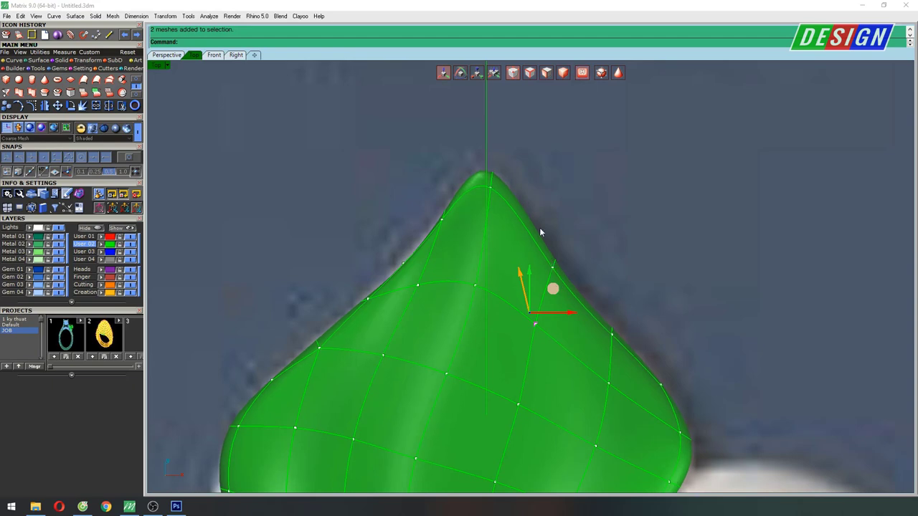
drag(581, 246, 566, 226)
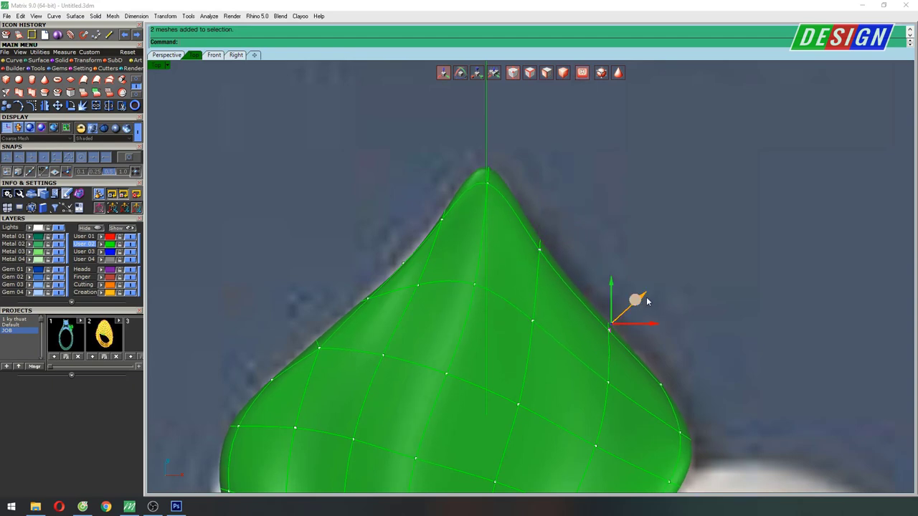
drag(638, 301, 629, 287)
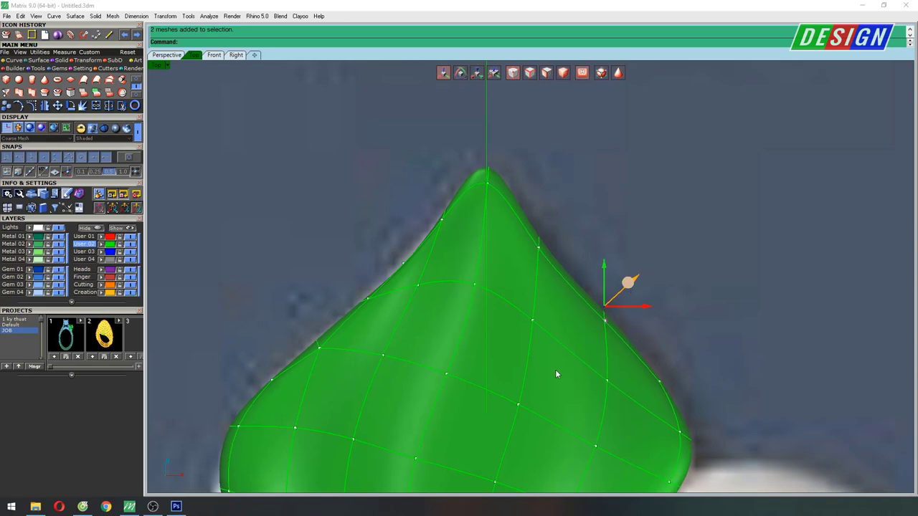
right_drag(556, 373, 576, 309)
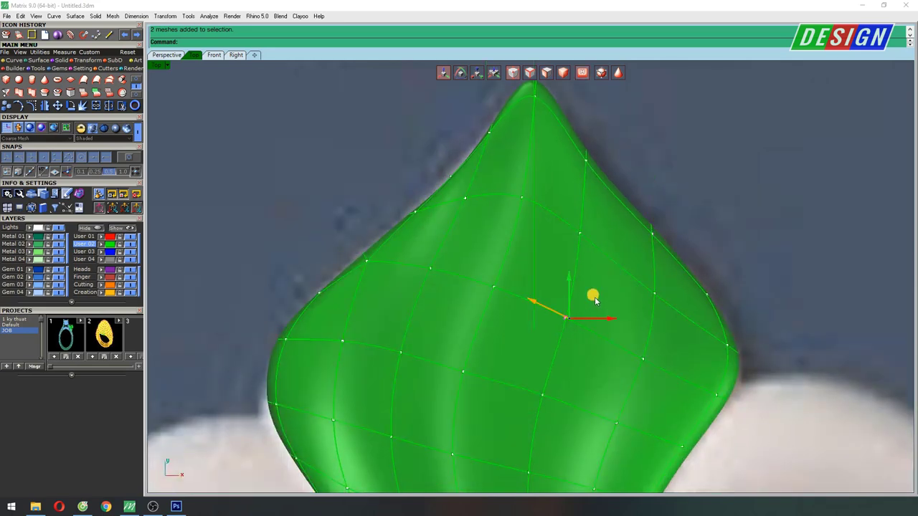
drag(595, 300, 581, 288)
right_drag(547, 367, 558, 310)
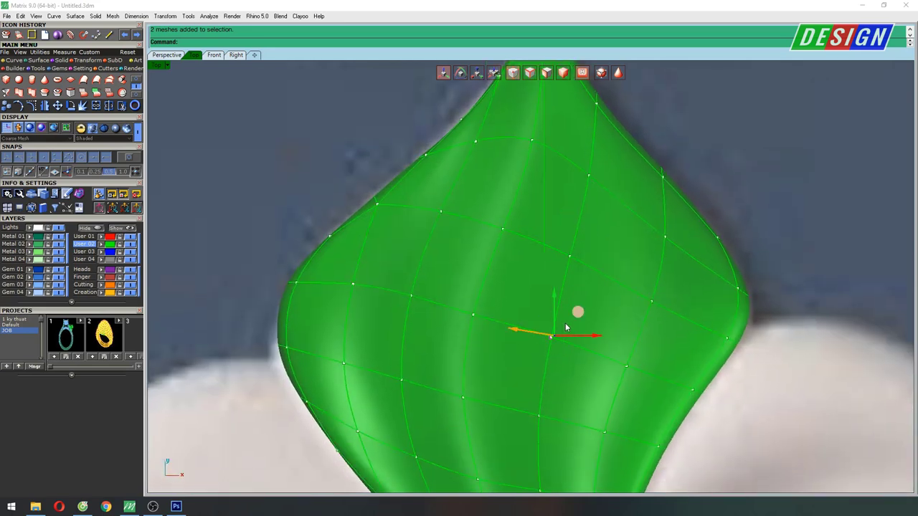
drag(578, 316, 548, 304)
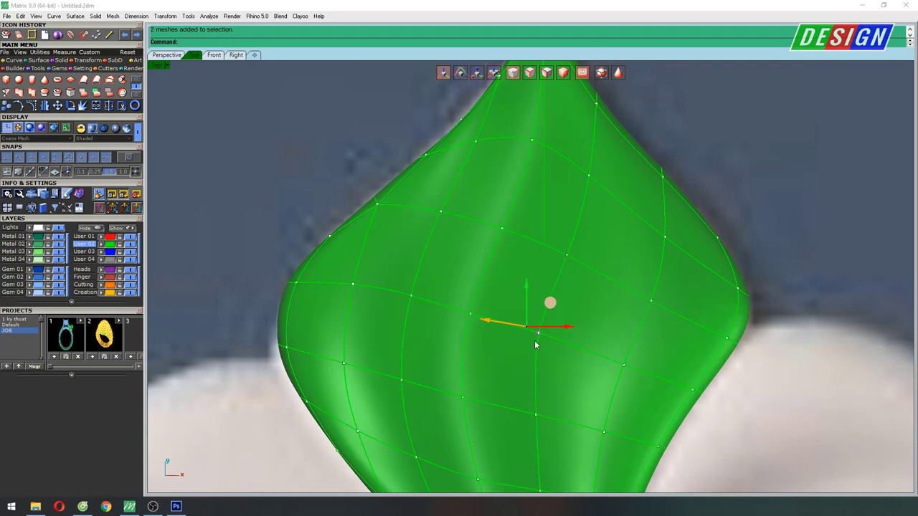
Step: Nudge points along the upper right edge to refine the petal's curve toward the narrowing top
right_drag(535, 345, 499, 309)
drag(560, 321, 548, 322)
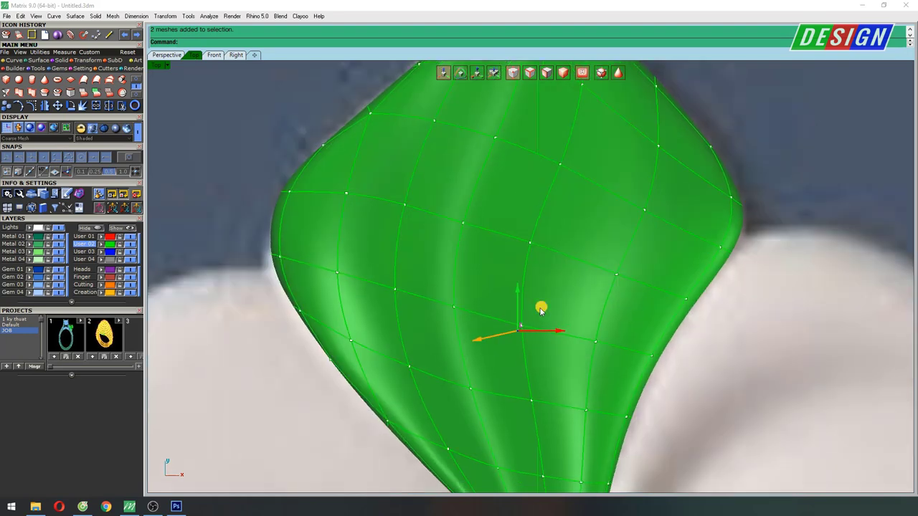
right_drag(579, 389, 568, 309)
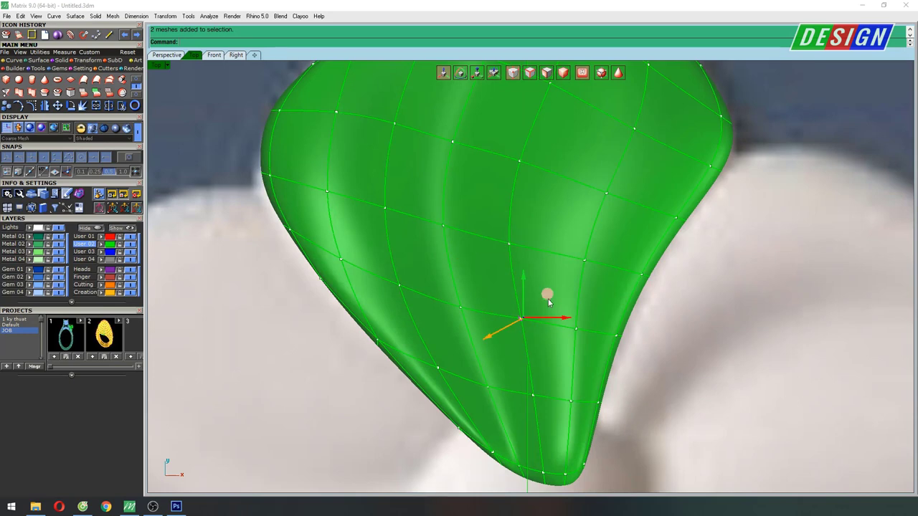
drag(548, 301, 537, 301)
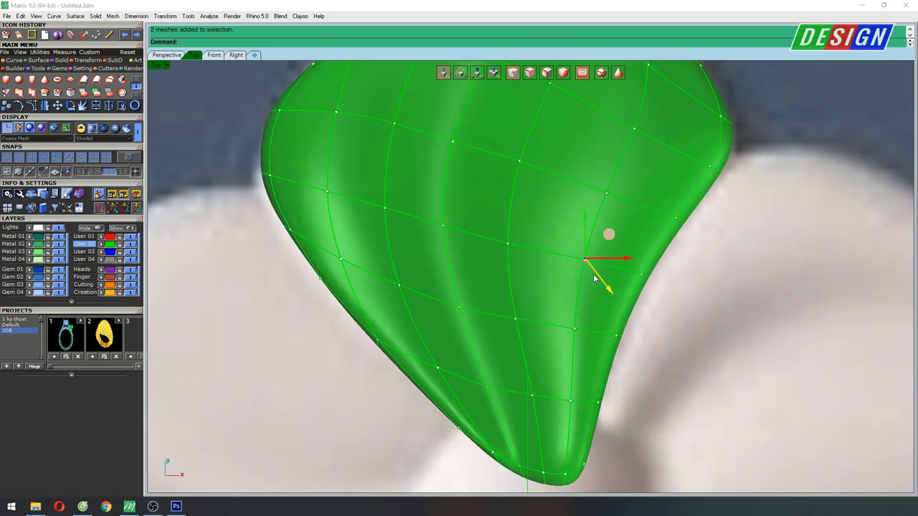
right_drag(593, 278, 573, 351)
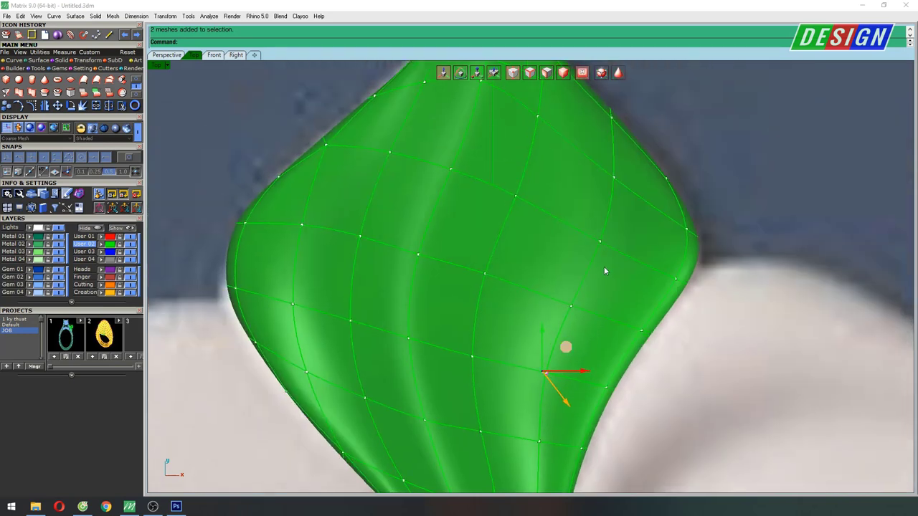
right_drag(604, 266, 558, 358)
drag(613, 313, 622, 308)
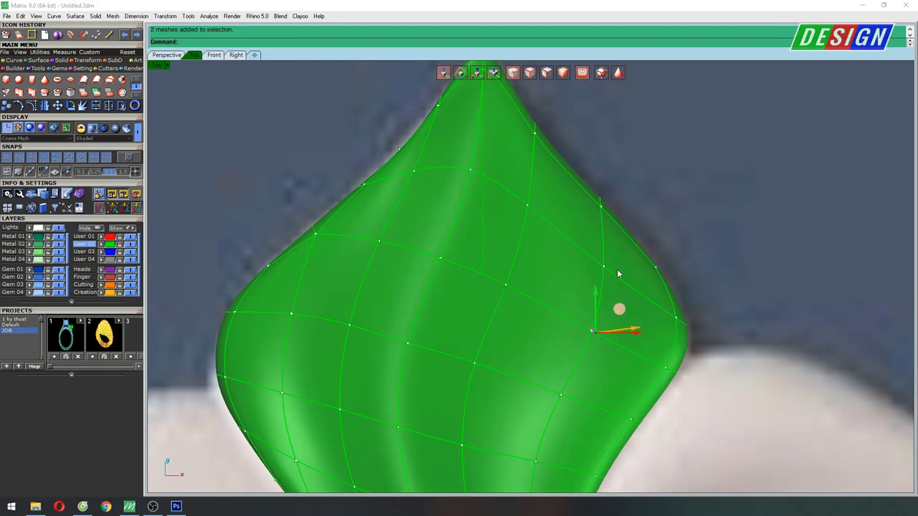
mouse_move(619, 273)
right_down()
mouse_move(557, 315)
mouse_move(564, 241)
mouse_move(547, 162)
mouse_move(551, 209)
right_up()
Step: Select a control point near the petal tip, then zoom out to a low Perspective angle
scroll(606, 294, down, 5)
scroll(556, 208, down, 4)
scroll(551, 215, up, 3)
scroll(538, 222, up, 2)
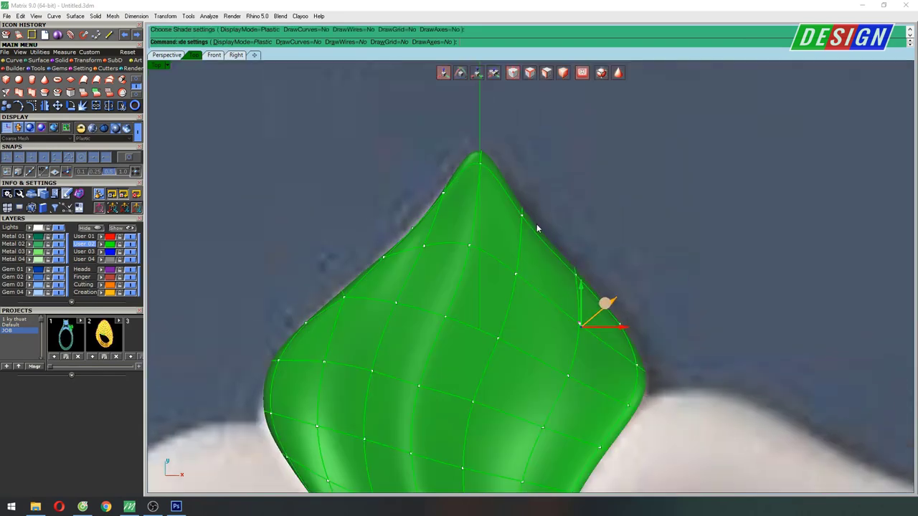
scroll(505, 241, up, 2)
drag(531, 178, 532, 178)
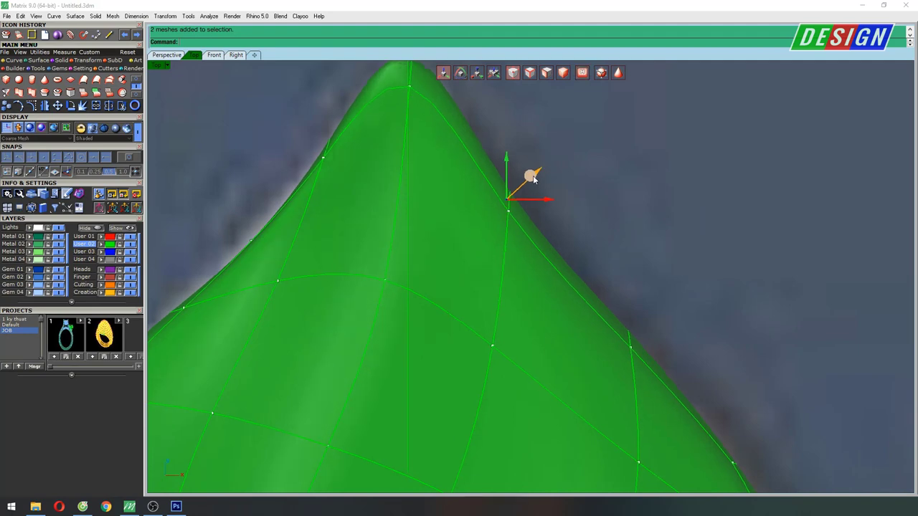
scroll(534, 179, down, 3)
scroll(535, 215, down, 2)
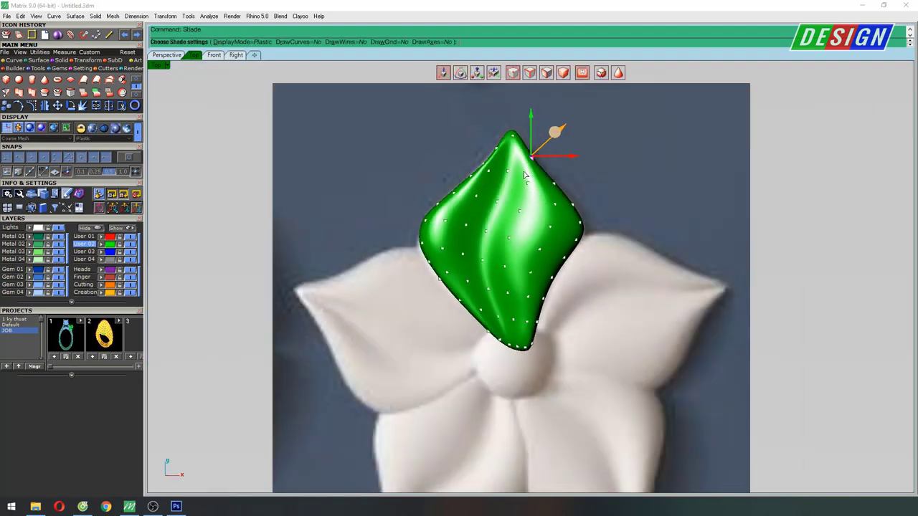
scroll(534, 242, down, 2)
scroll(535, 242, down, 1)
scroll(522, 195, down, 2)
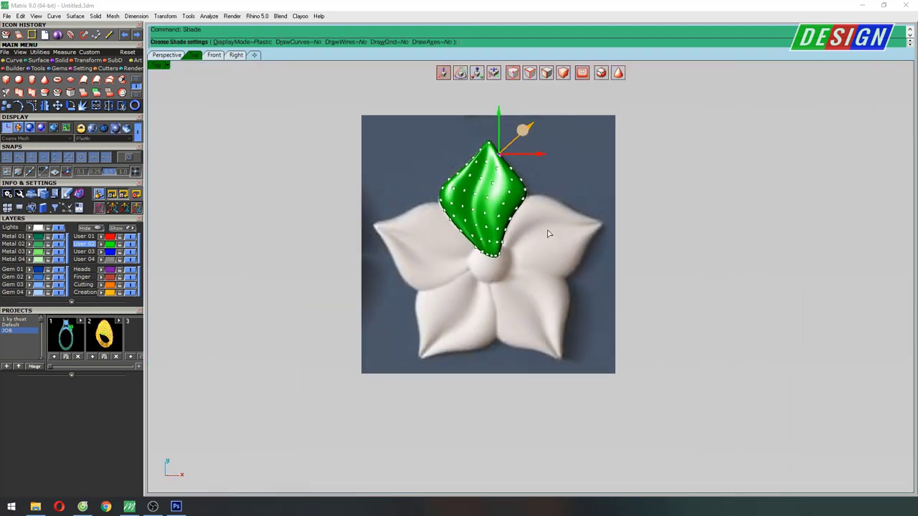
right_drag(549, 233, 505, 251)
scroll(505, 251, up, 4)
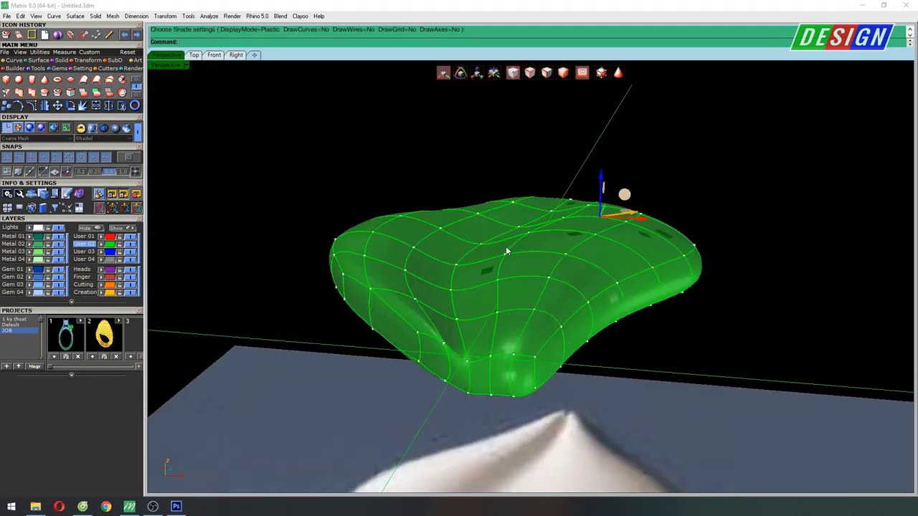
Step: Change the petal's shading and pull a surface point down to reshape it
scroll(509, 243, up, 3)
click(535, 76)
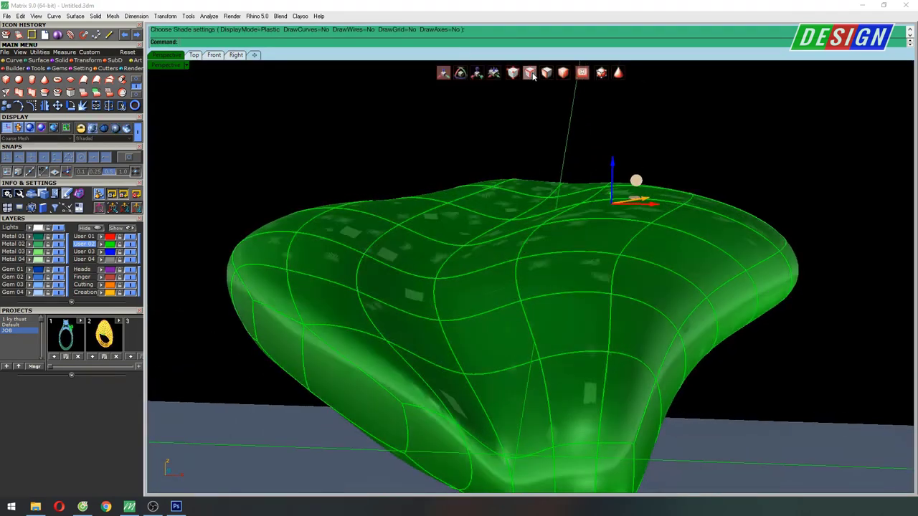
click(492, 227)
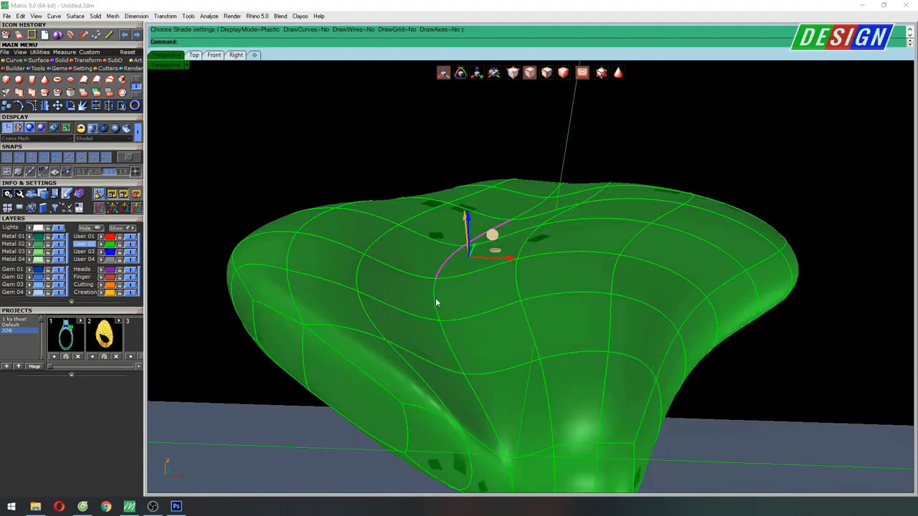
click(463, 371)
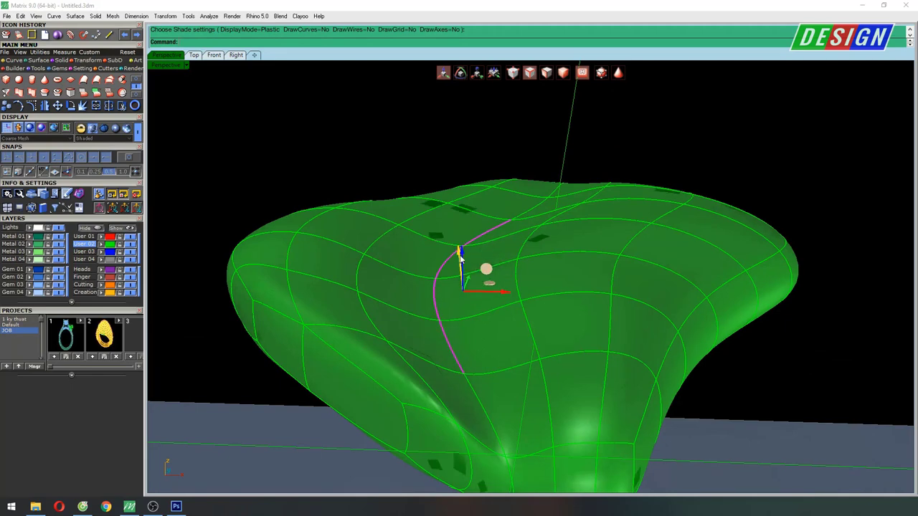
drag(464, 261, 489, 266)
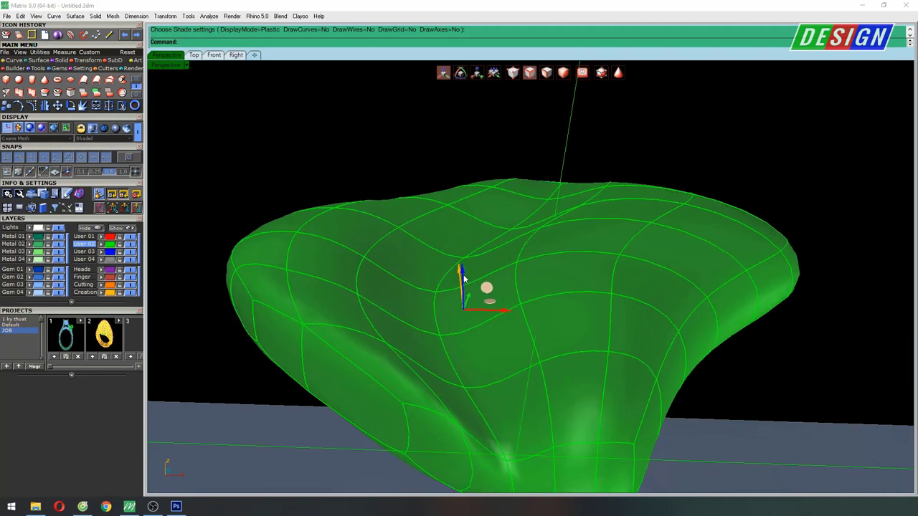
mouse_move(489, 266)
right_down()
mouse_move(492, 278)
mouse_move(586, 250)
mouse_move(615, 273)
mouse_move(602, 293)
mouse_move(545, 208)
mouse_move(578, 139)
right_up()
Step: Preview the petal with plastic shading, then inspect its side profile from grazing angles
key(Return)
key(Escape)
scroll(514, 168, up, 3)
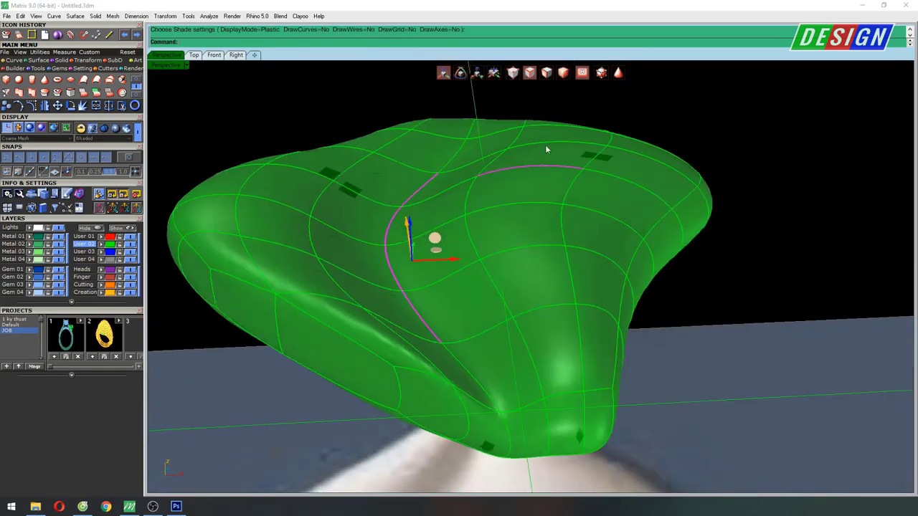
scroll(478, 200, up, 3)
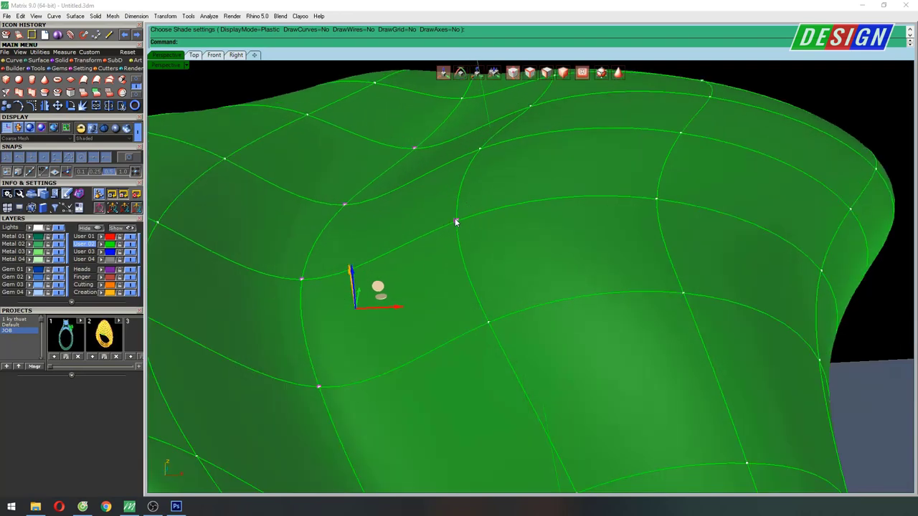
scroll(456, 222, down, 3)
right_drag(456, 222, 415, 187)
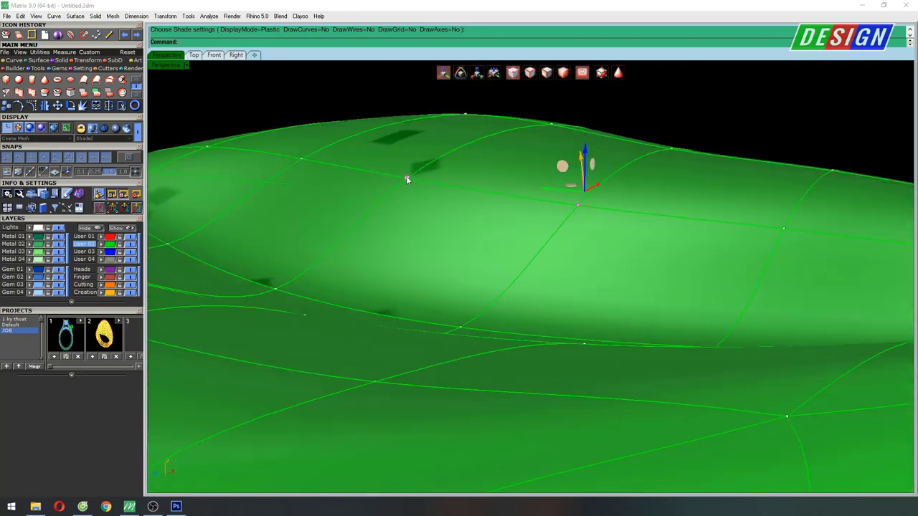
right_drag(474, 143, 401, 136)
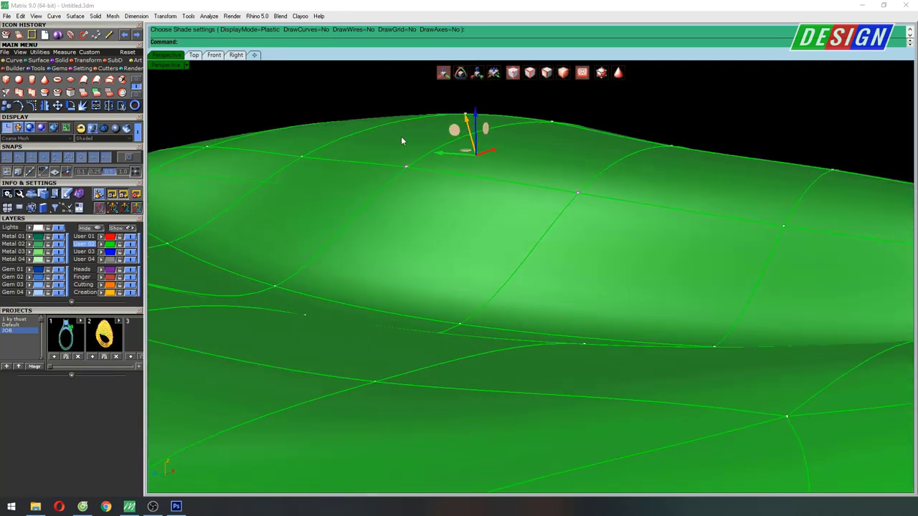
scroll(353, 182, up, 3)
scroll(369, 178, down, 2)
right_drag(370, 178, 413, 198)
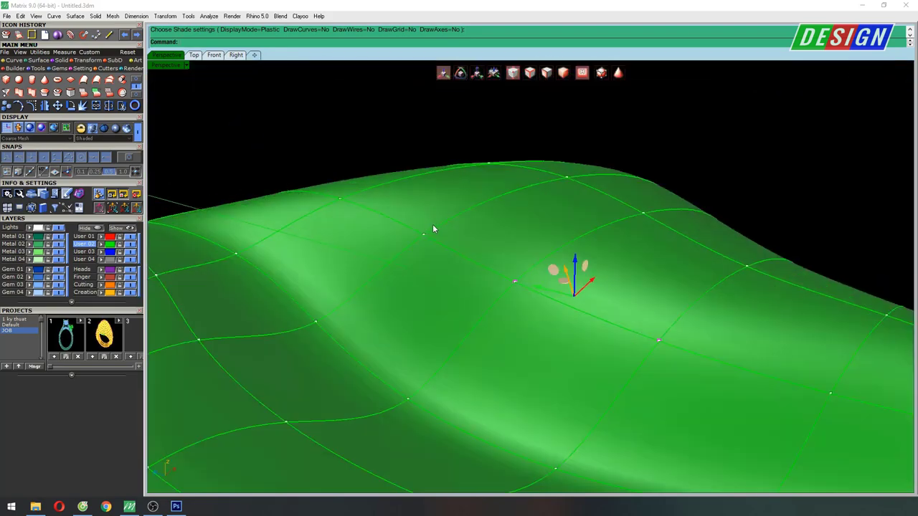
scroll(413, 197, down, 2)
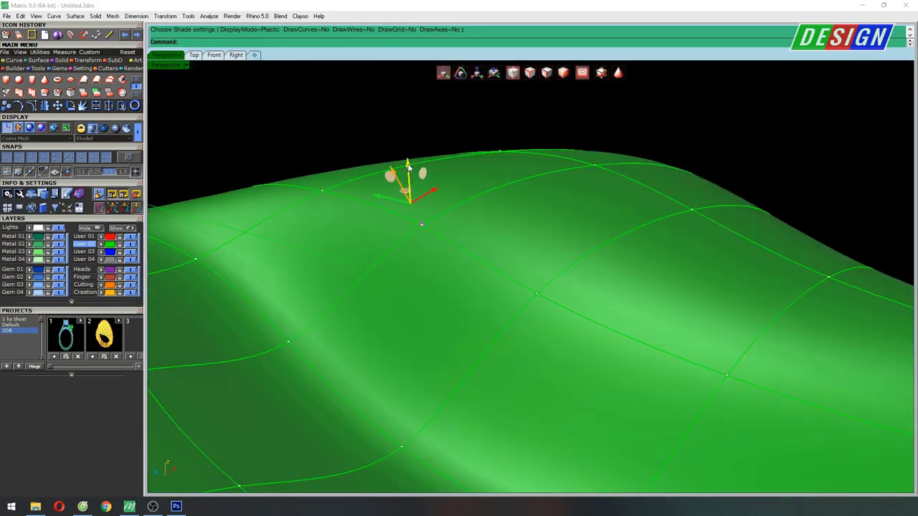
scroll(402, 201, down, 5)
right_drag(401, 201, 319, 224)
scroll(318, 224, up, 5)
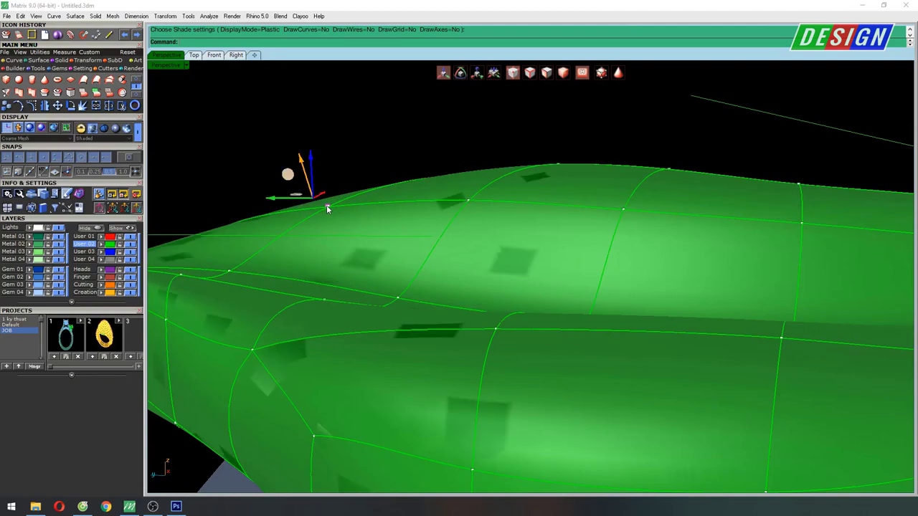
scroll(559, 236, down, 5)
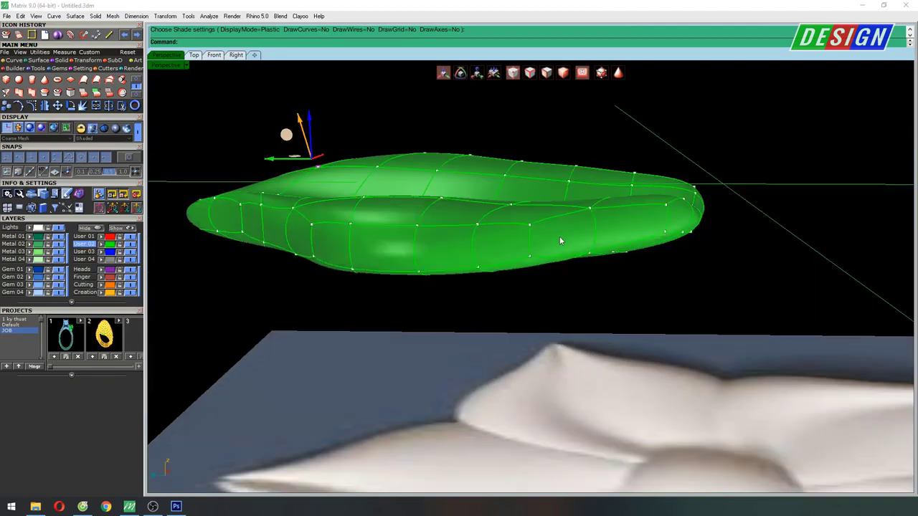
right_drag(559, 236, 497, 242)
scroll(516, 201, up, 4)
right_drag(516, 201, 490, 179)
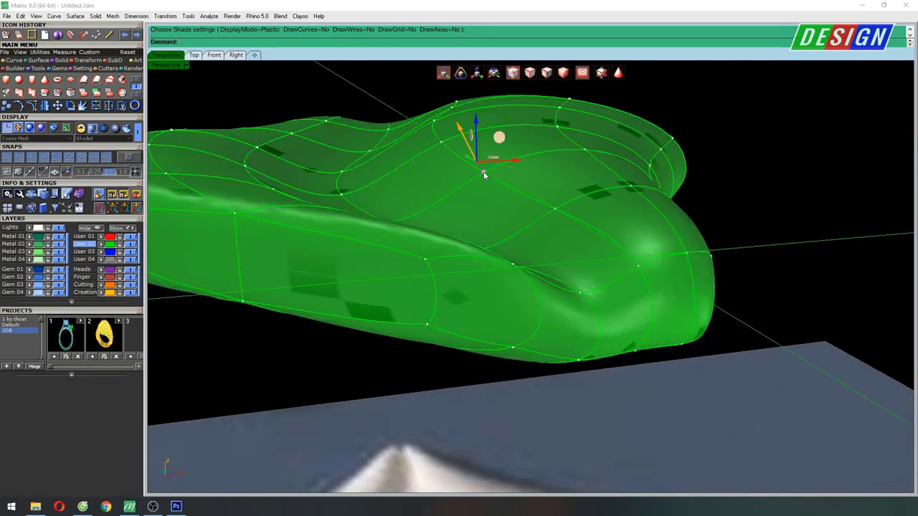
Step: Choose Clay Object in the selection menu and select a control point near the petal edge
click(553, 208)
click(588, 234)
mouse_move(588, 234)
right_down()
mouse_move(504, 131)
mouse_move(405, 157)
mouse_move(419, 141)
right_up()
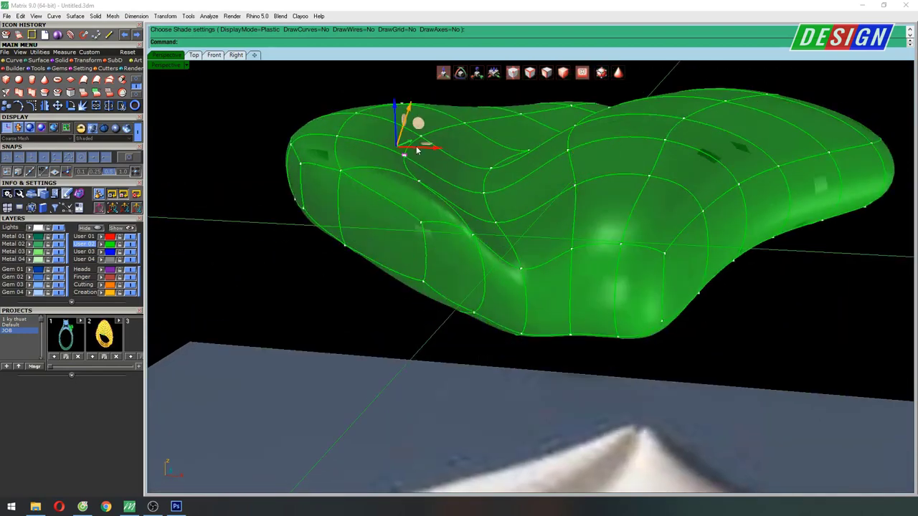
mouse_move(485, 137)
right_down()
mouse_move(494, 220)
mouse_move(532, 194)
right_up()
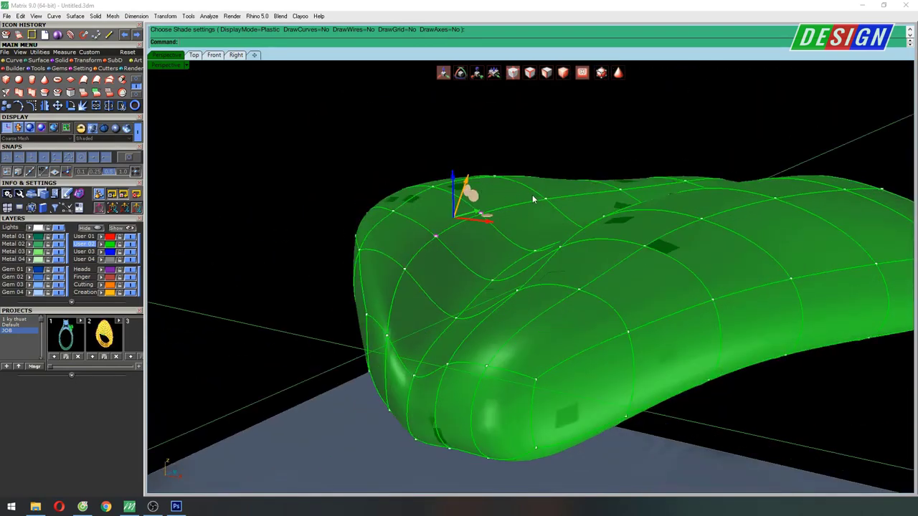
shift+click(543, 196)
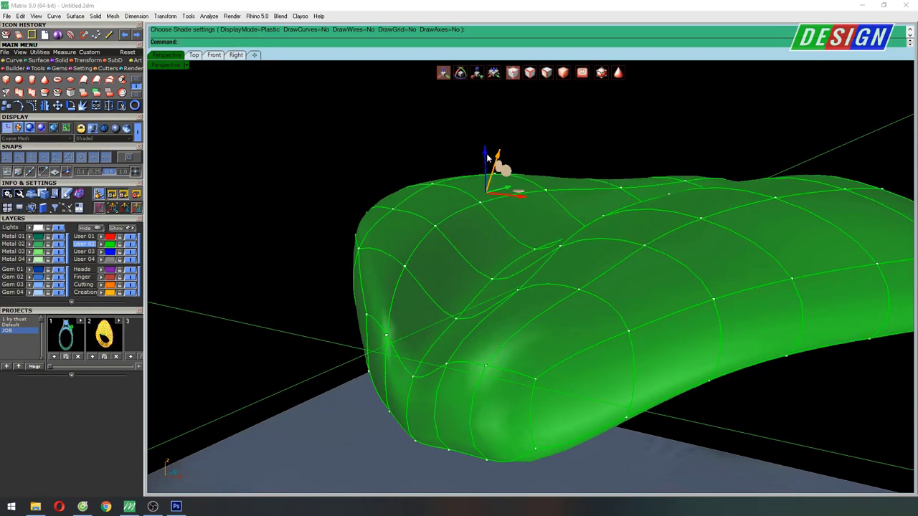
mouse_move(522, 175)
right_down()
mouse_move(452, 173)
mouse_move(412, 228)
right_up()
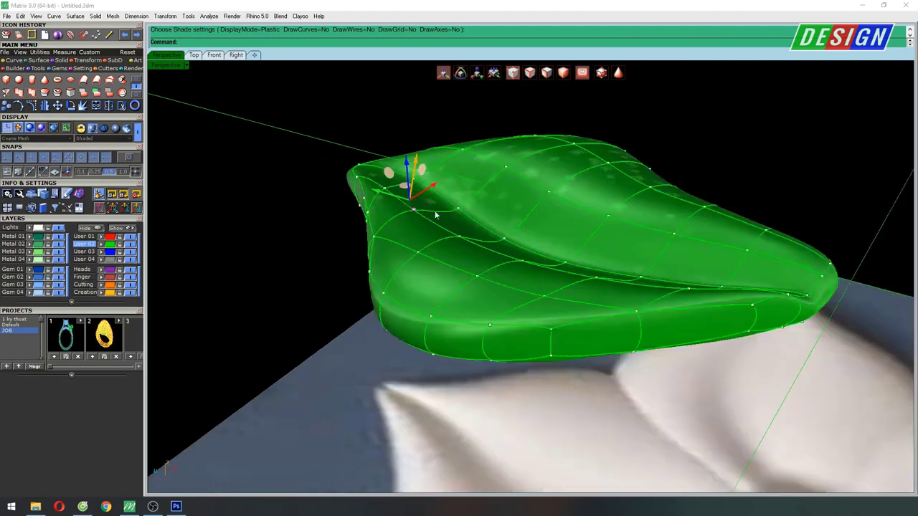
right_drag(403, 182, 483, 297)
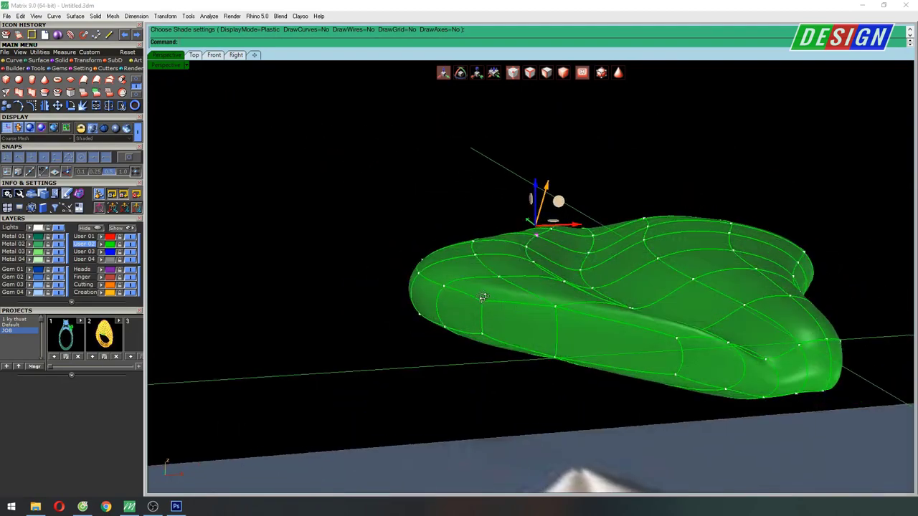
scroll(484, 287, up, 3)
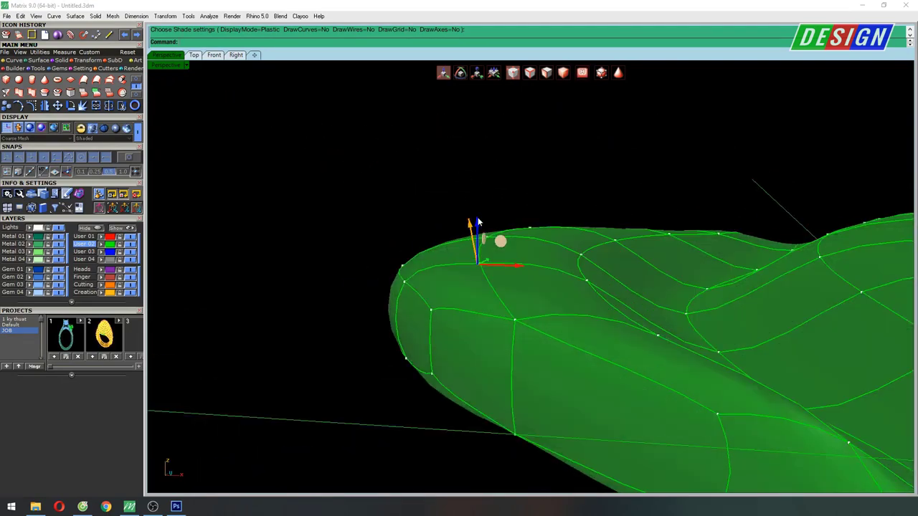
Step: Raise the selected control point to bulge the petal surface upward
right_drag(533, 251, 492, 270)
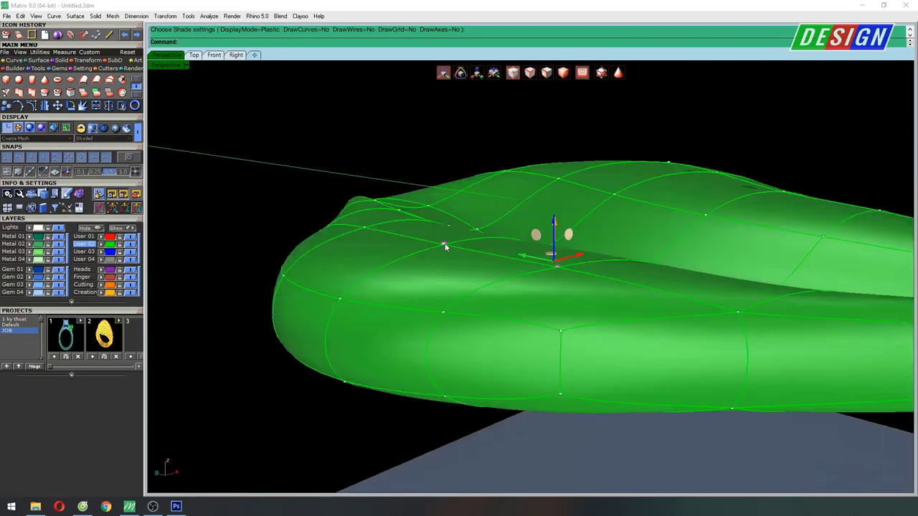
drag(448, 200, 447, 184)
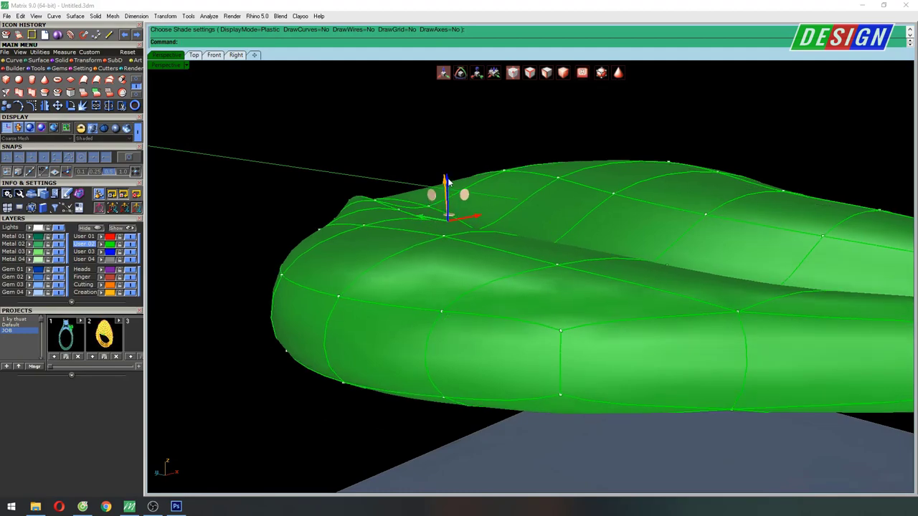
right_drag(447, 182, 375, 290)
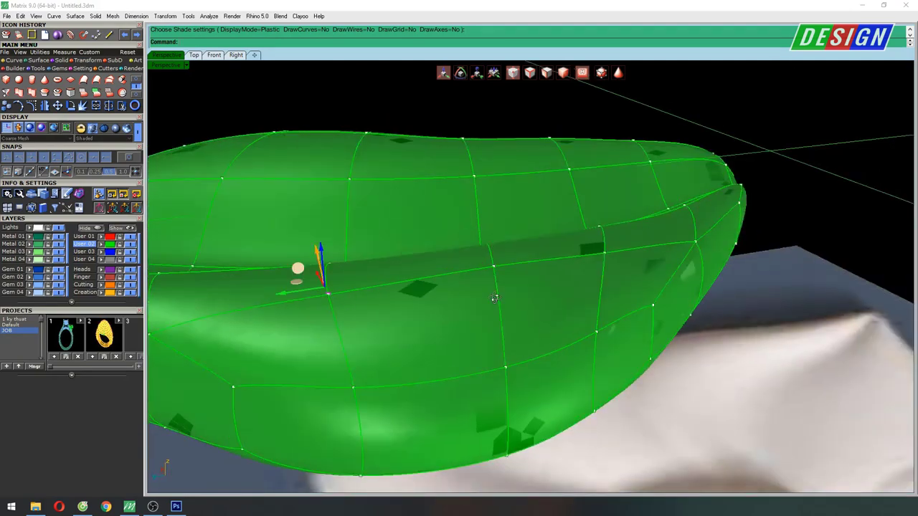
right_drag(495, 298, 504, 237)
scroll(505, 229, up, 5)
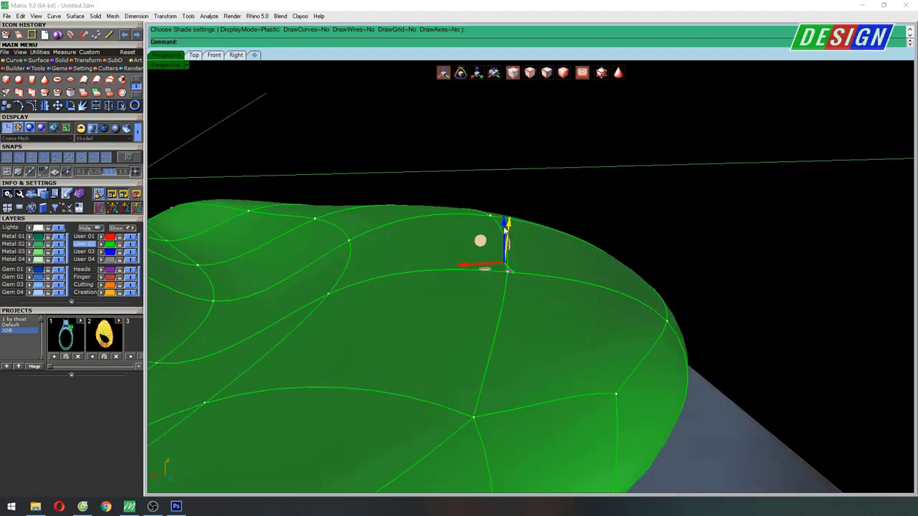
scroll(504, 228, down, 3)
scroll(505, 228, down, 2)
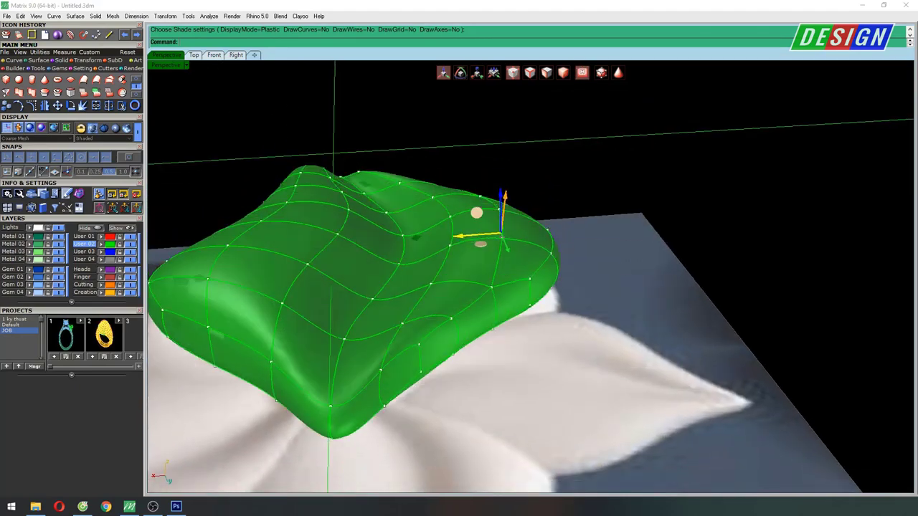
text(s)
Step: Preview the petal in plastic shading and check the bulge from several angles
key(Return)
right_drag(502, 257, 443, 313)
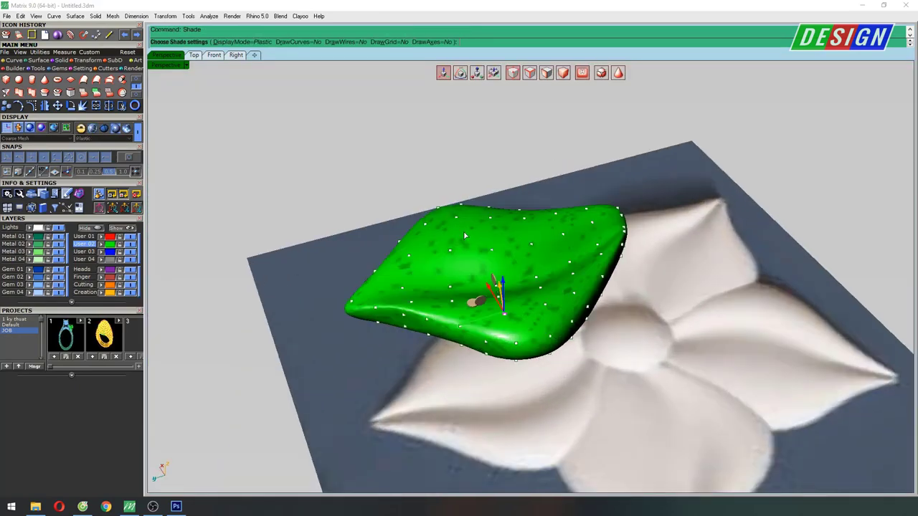
scroll(552, 196, up, 3)
key(Escape)
right_drag(552, 197, 519, 306)
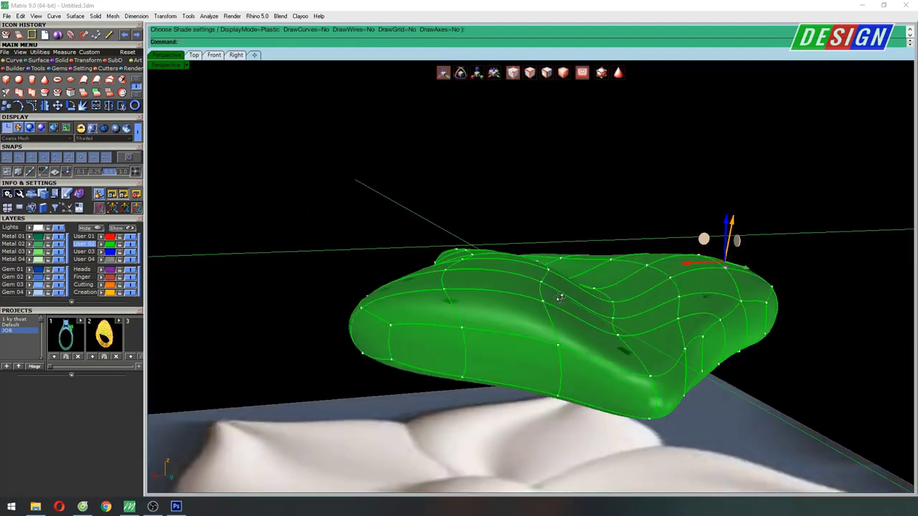
scroll(448, 274, up, 3)
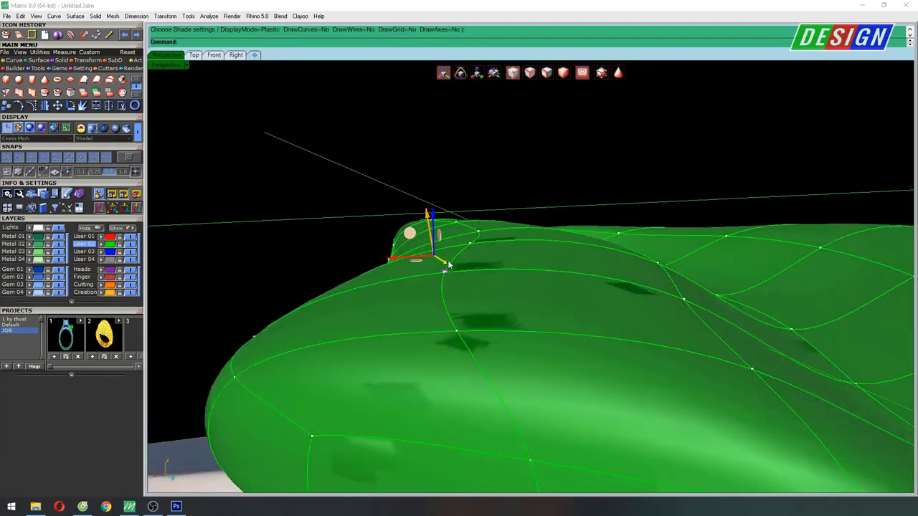
mouse_move(543, 313)
right_down()
mouse_move(464, 329)
mouse_move(424, 311)
mouse_move(611, 334)
mouse_move(580, 287)
mouse_move(502, 308)
mouse_move(454, 341)
right_up()
scroll(567, 291, up, 2)
Step: Raise two neighbouring control points to bump up the petal's top surface
click(460, 347)
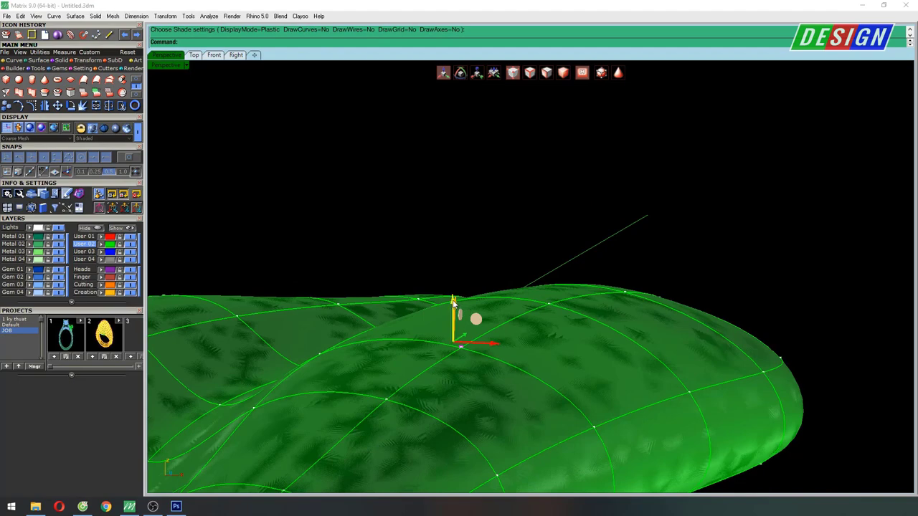
scroll(488, 304, down, 5)
scroll(515, 304, down, 2)
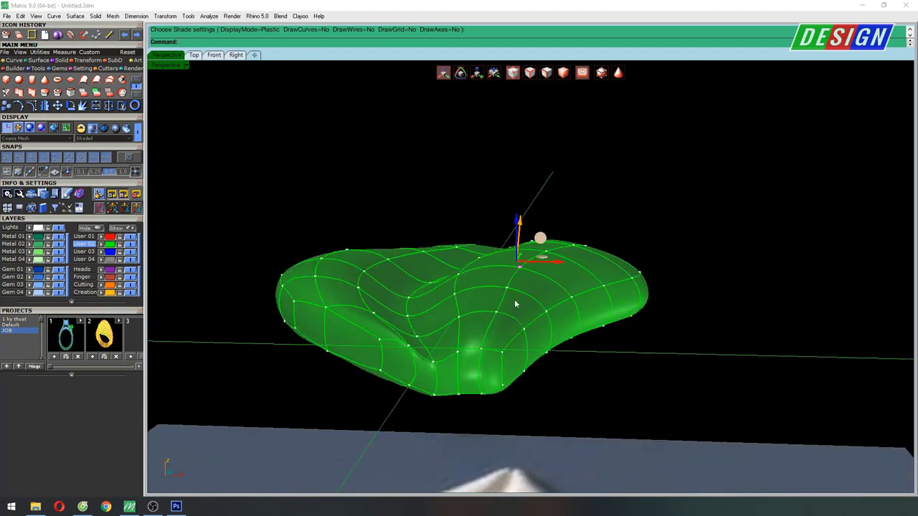
scroll(515, 304, up, 5)
drag(484, 288, 491, 265)
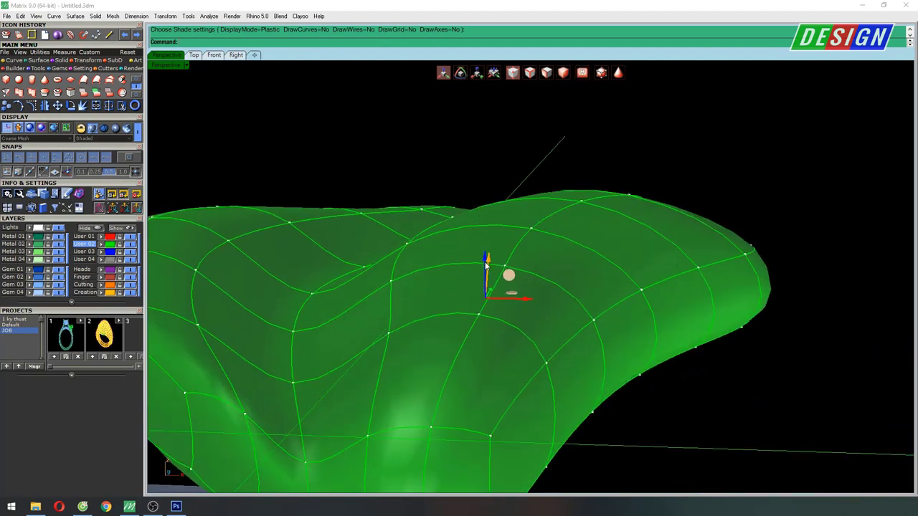
click(503, 265)
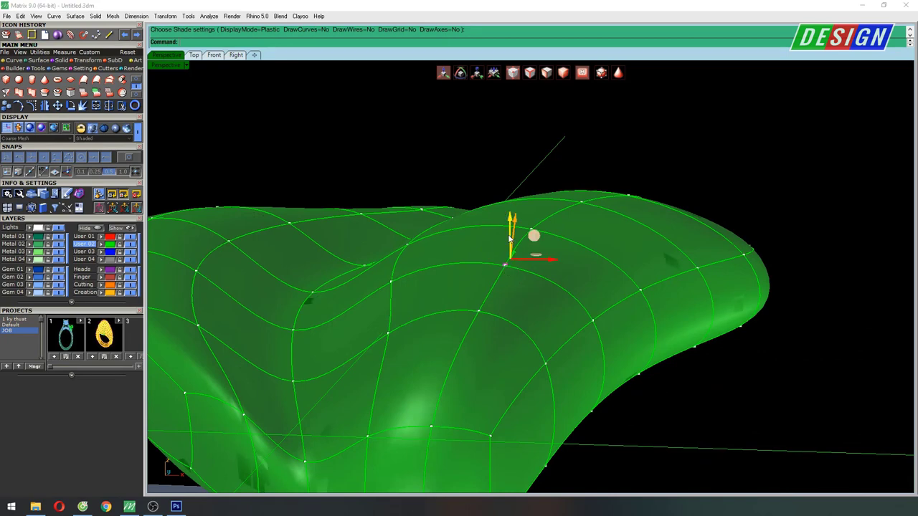
right_drag(513, 205, 456, 249)
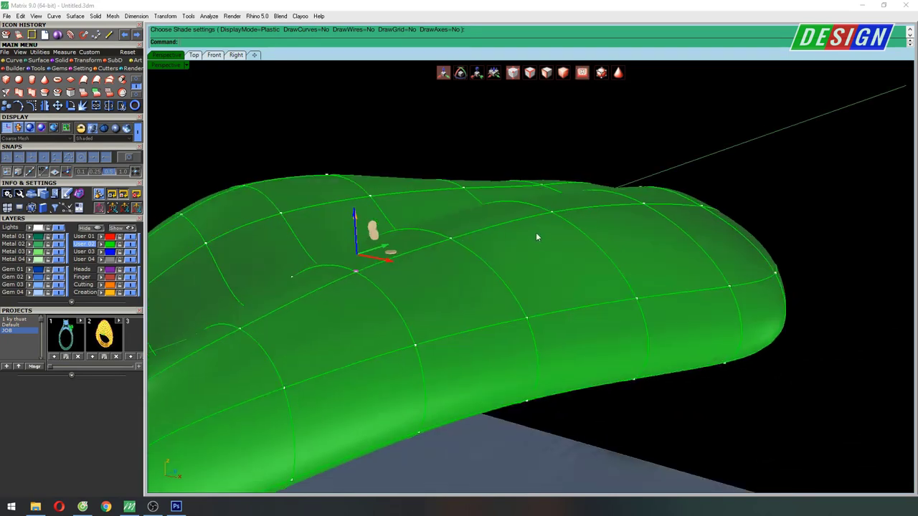
drag(449, 208, 448, 189)
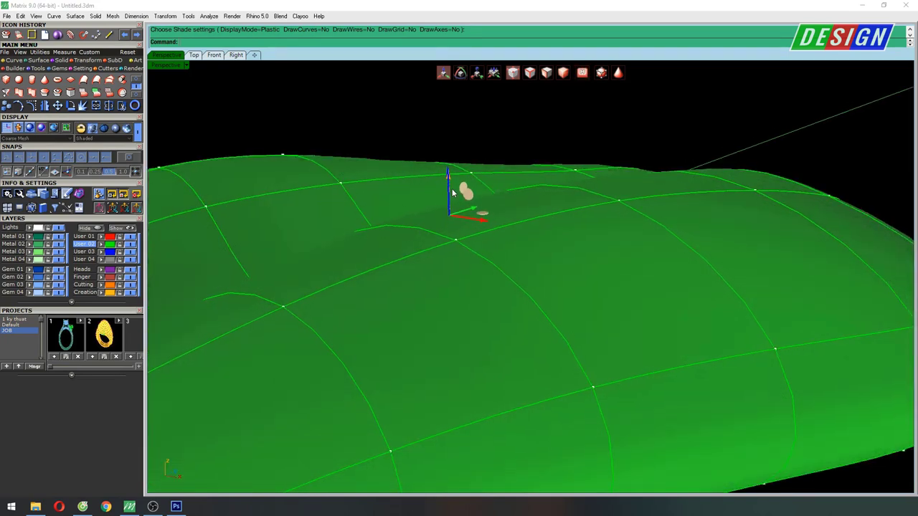
Step: Lift another upper-ridge point, picking the clay object's point instead of the curve
click(621, 204)
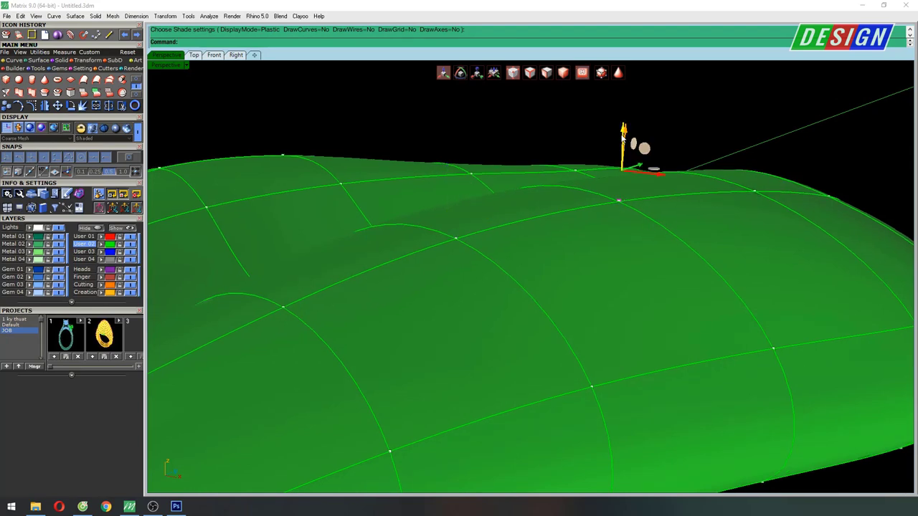
drag(625, 147, 625, 136)
mouse_move(625, 136)
right_down()
mouse_move(732, 228)
mouse_move(778, 206)
mouse_move(721, 267)
mouse_move(644, 245)
right_up()
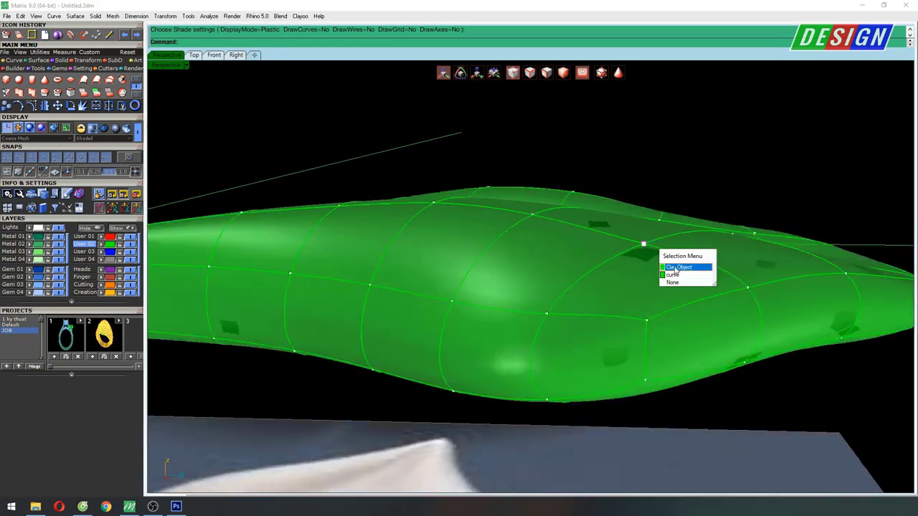
click(675, 267)
drag(640, 198, 641, 174)
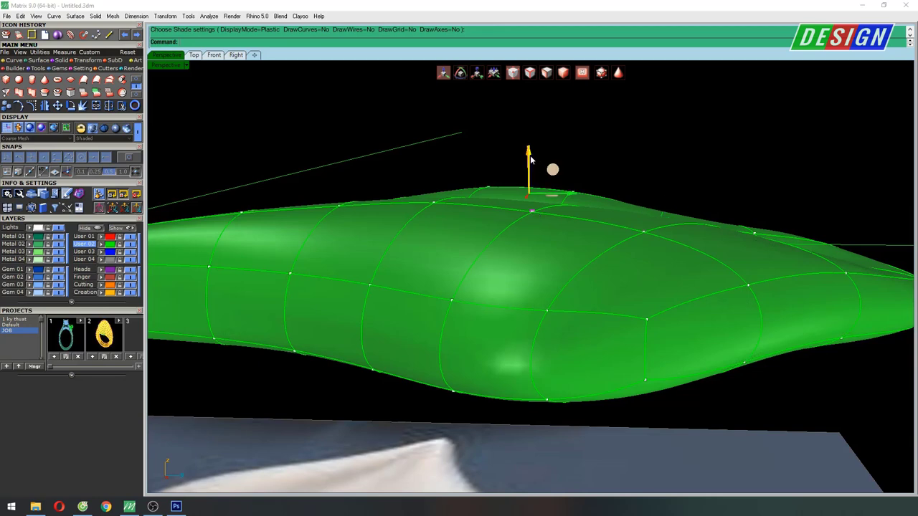
Step: Zoom out and maximize the Top viewport with Ctrl+F1
scroll(531, 161, down, 5)
right_drag(530, 160, 572, 237)
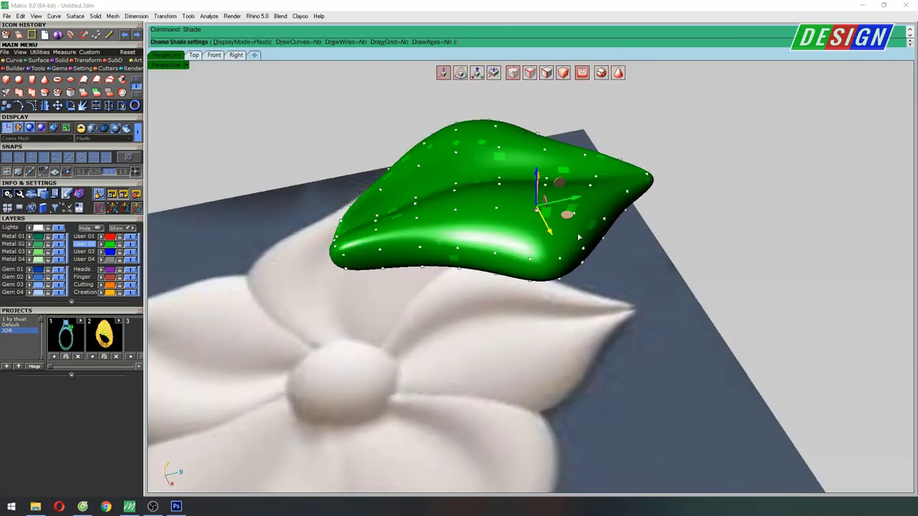
scroll(579, 238, down, 3)
scroll(579, 237, down, 3)
key(ctrl+F1)
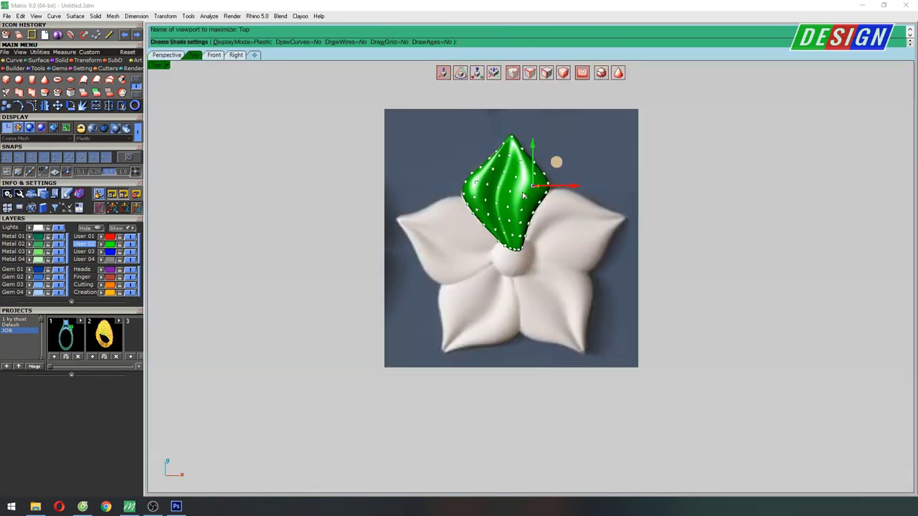
Step: Zoom into the petal tip and select an edge control point
scroll(523, 196, up, 3)
scroll(502, 205, down, 2)
scroll(469, 220, up, 3)
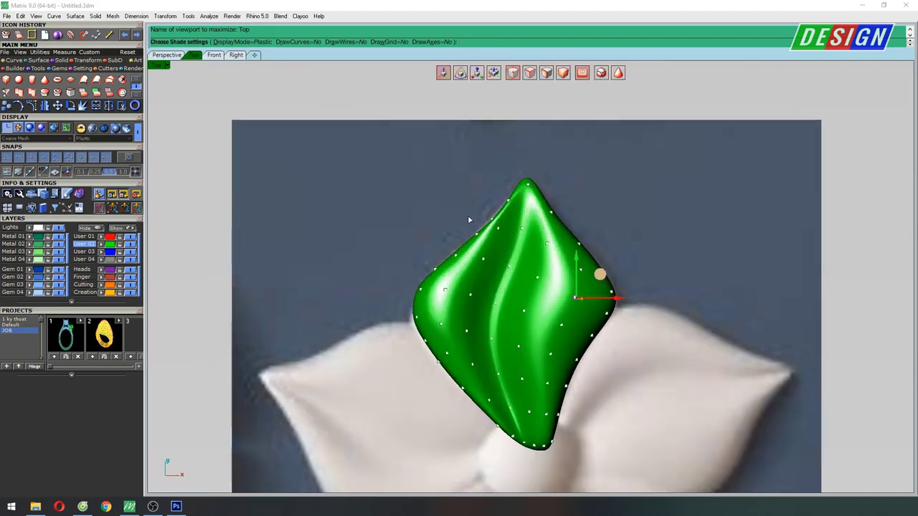
scroll(438, 293, up, 3)
scroll(395, 271, up, 3)
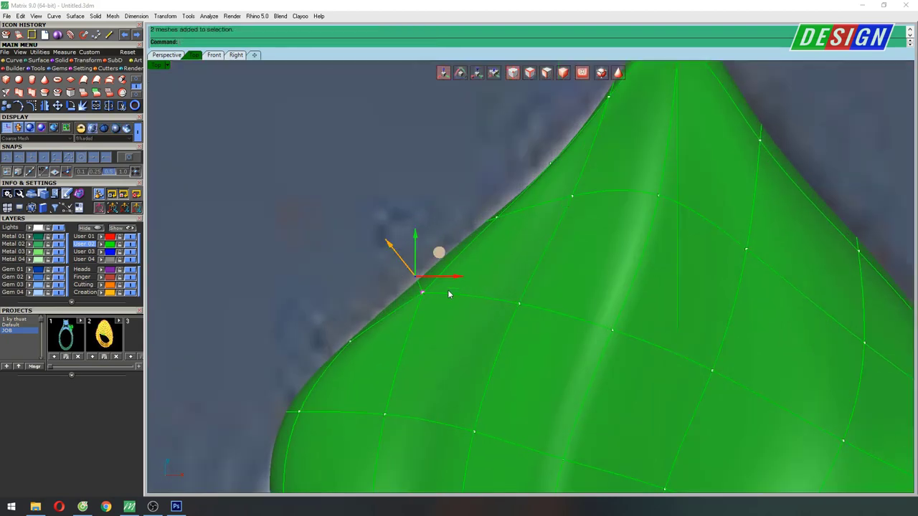
scroll(441, 253, down, 2)
scroll(530, 225, up, 1)
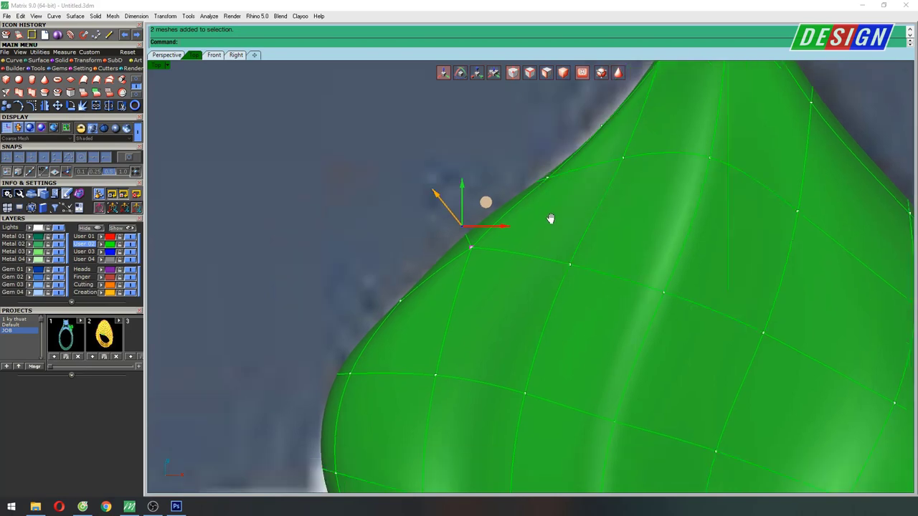
scroll(429, 275, up, 1)
click(428, 275)
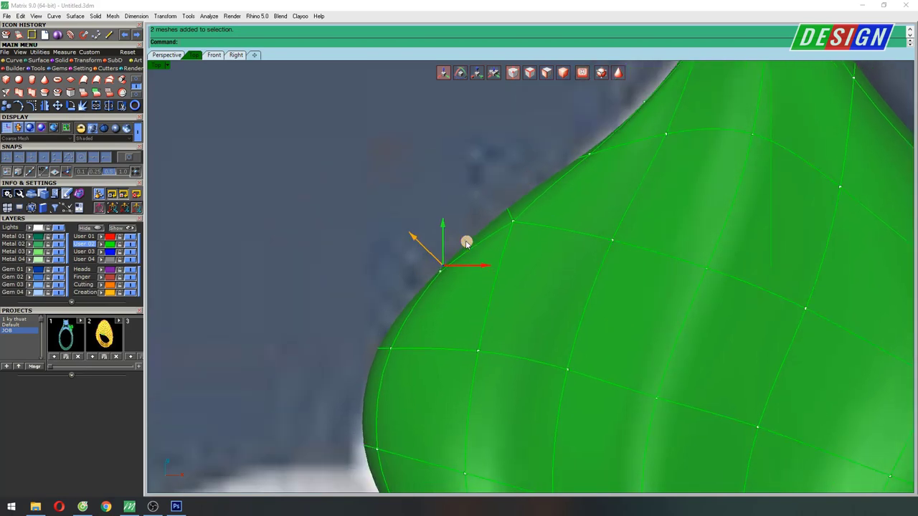
Step: Zoom back out, pan the Top view left, and re-run Shade
scroll(466, 243, down, 3)
scroll(474, 268, down, 1)
scroll(494, 266, down, 1)
scroll(535, 265, down, 1)
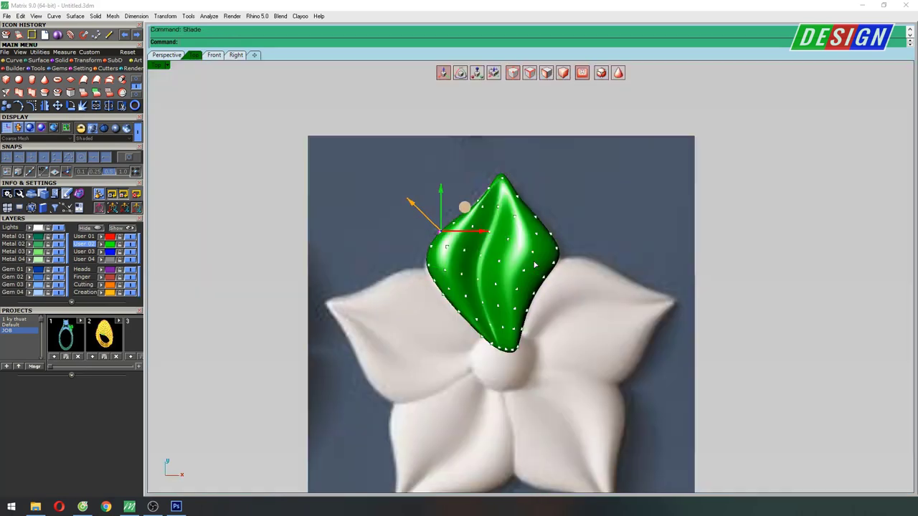
right_drag(535, 264, 485, 264)
right_click(535, 178)
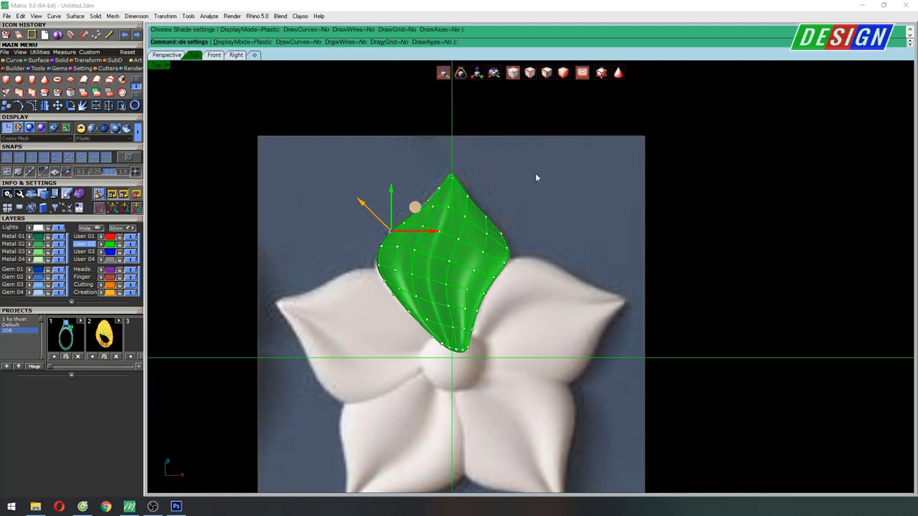
click(564, 72)
click(484, 232)
scroll(489, 227, down, 2)
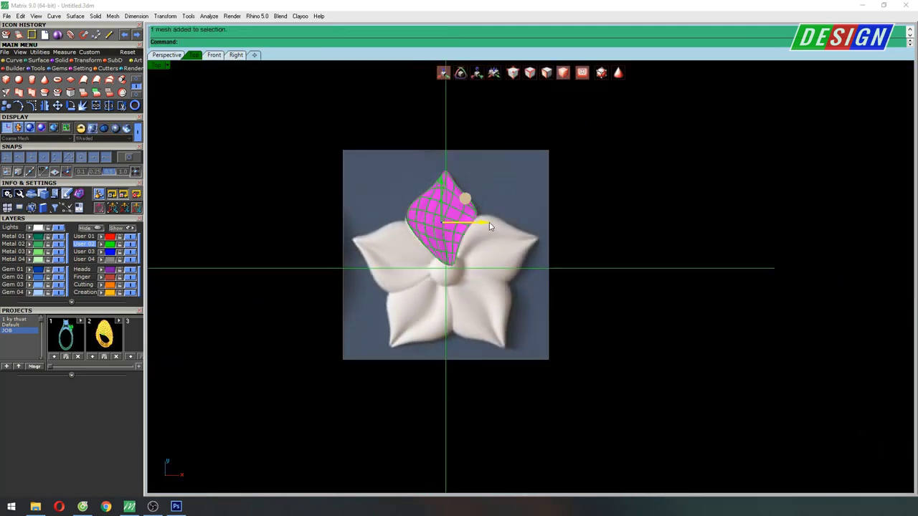
mouse_move(489, 227)
right_down()
mouse_move(481, 242)
mouse_move(468, 228)
right_up()
text(Ro)
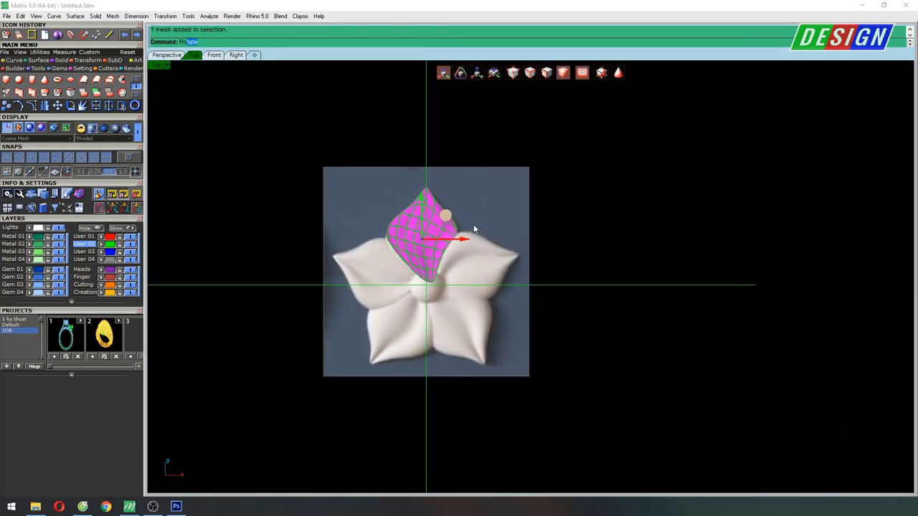
text(r)
key(Return)
key(Return)
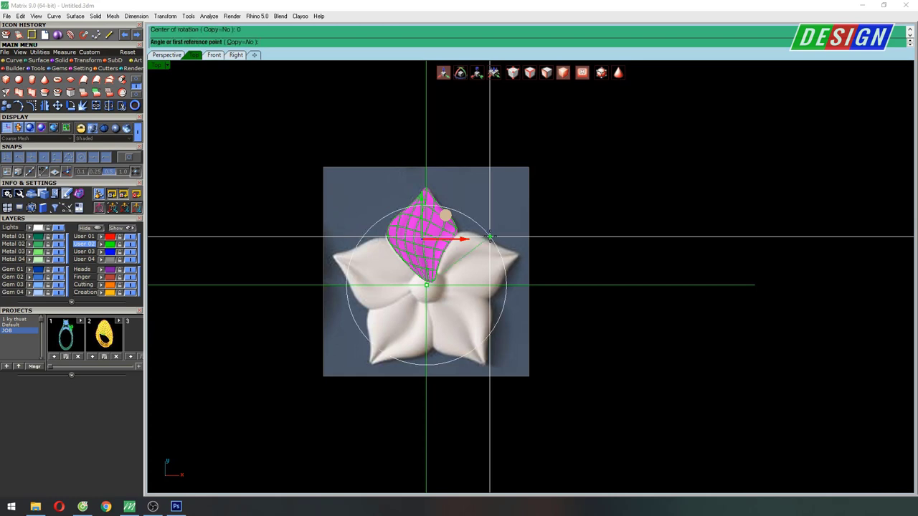
right_drag(481, 211, 474, 192)
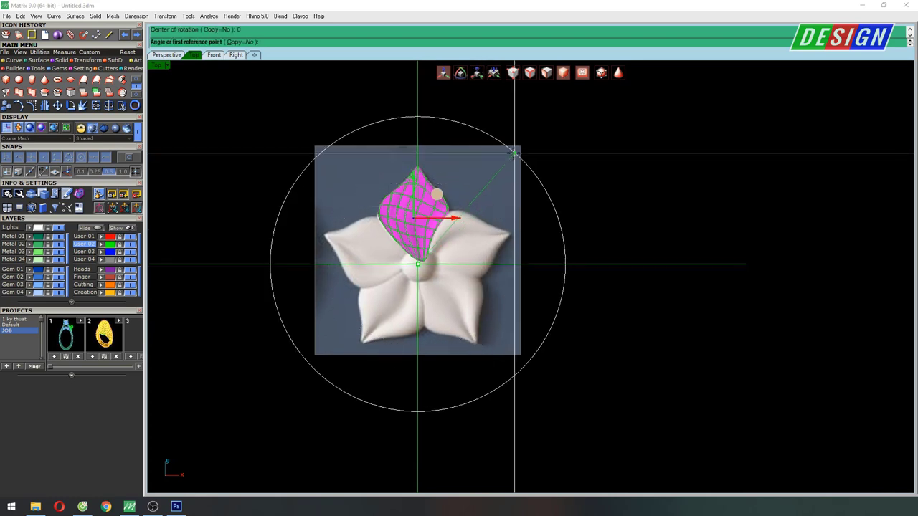
right_drag(509, 154, 509, 175)
click(251, 43)
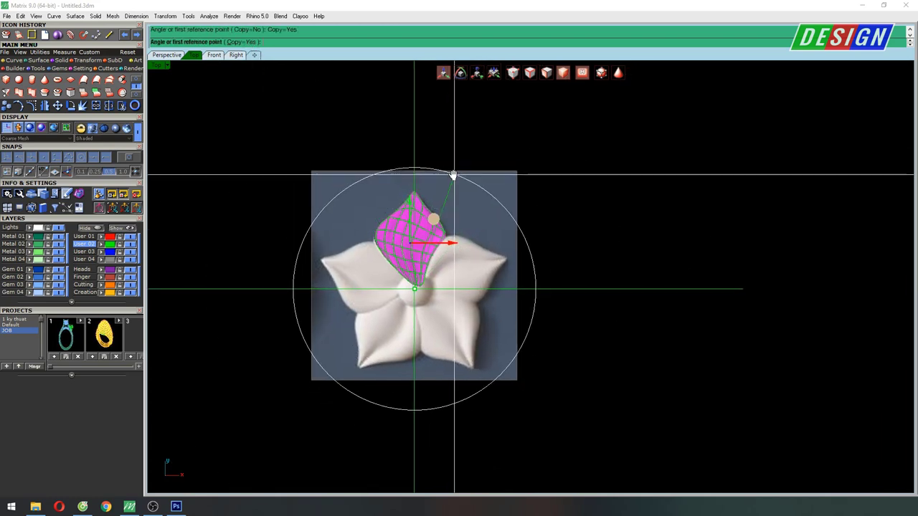
right_drag(453, 172, 435, 169)
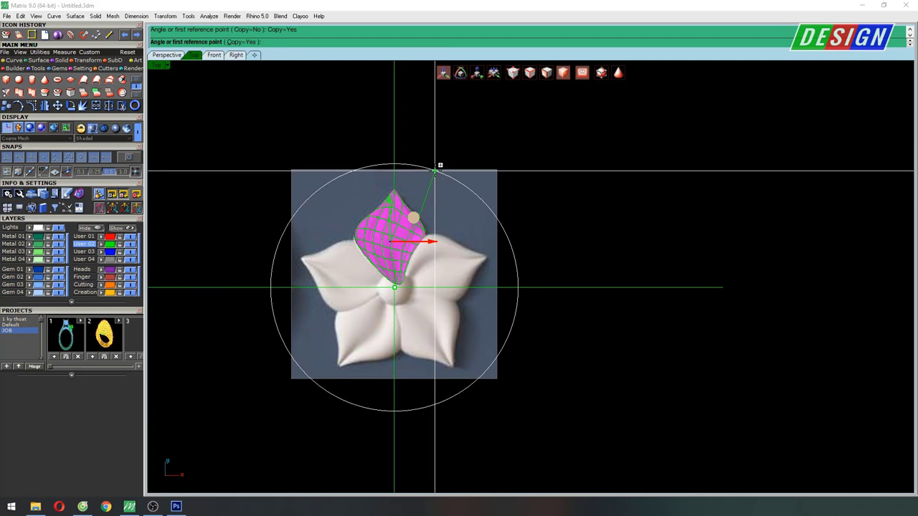
click(434, 171)
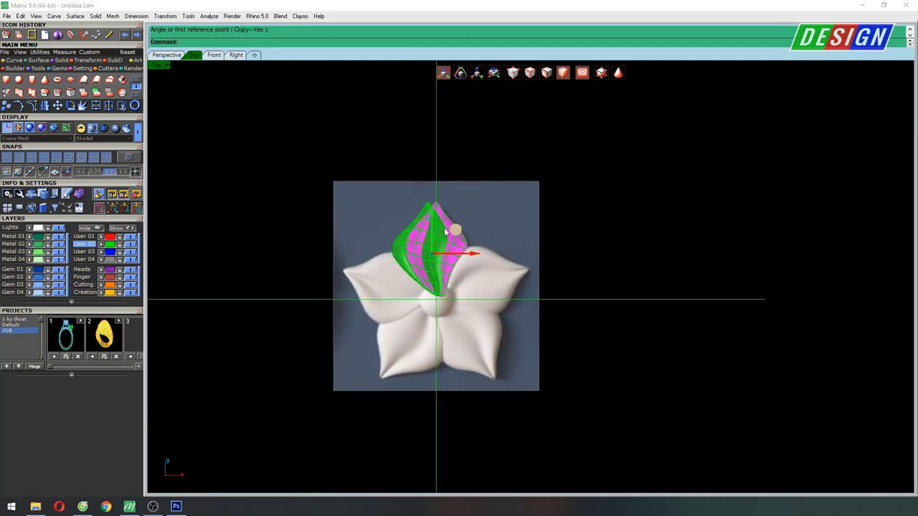
scroll(433, 232, up, 3)
Step: Undo the rotated petal copy, then polar-array the petal around the origin into 5 items through 360°
key(ctrl+z)
click(462, 209)
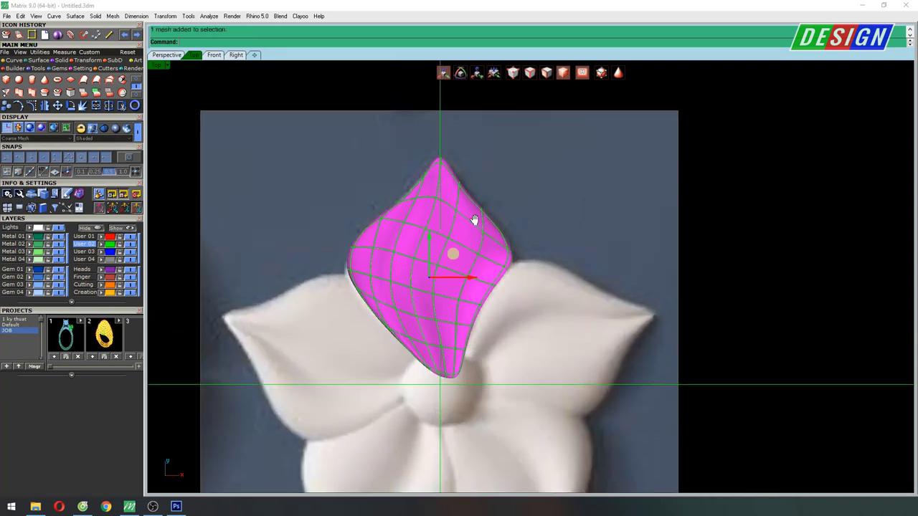
text(ar)
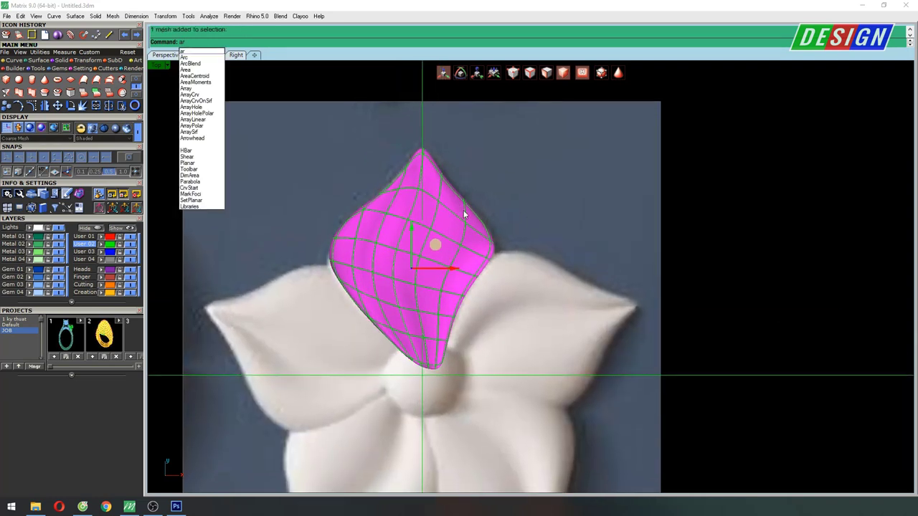
text(a)
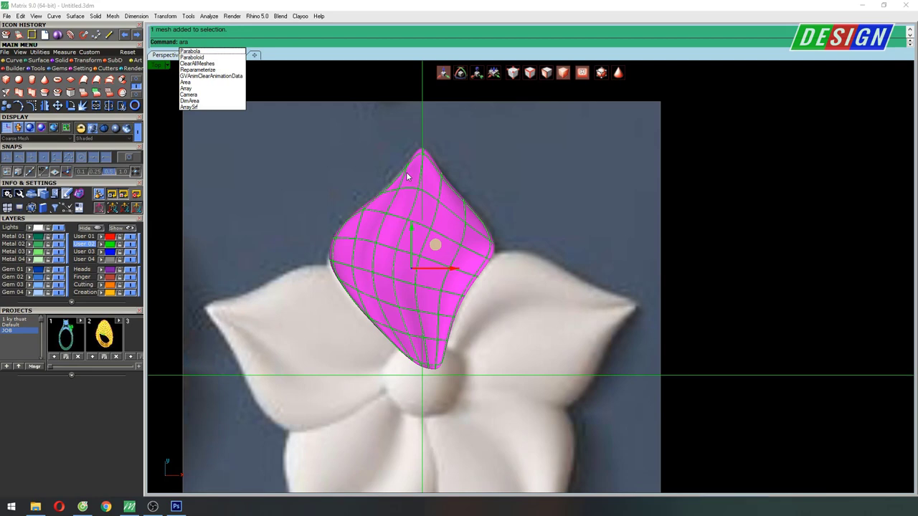
key(BackSpace)
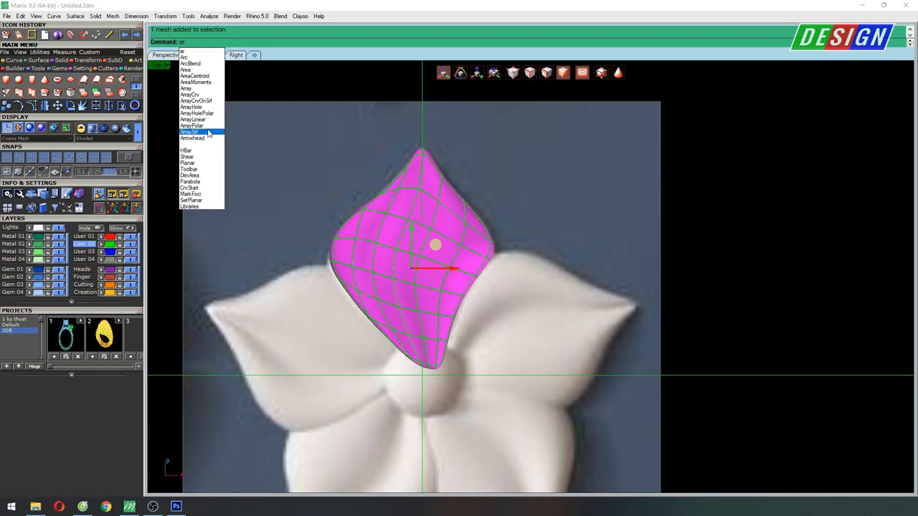
click(203, 127)
right_drag(488, 270, 467, 251)
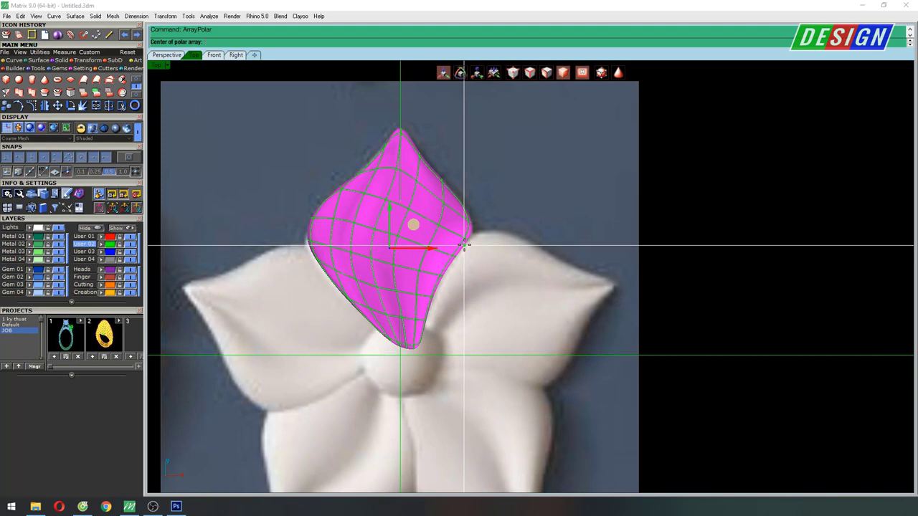
text(0)
key(Return)
right_drag(543, 275, 548, 243)
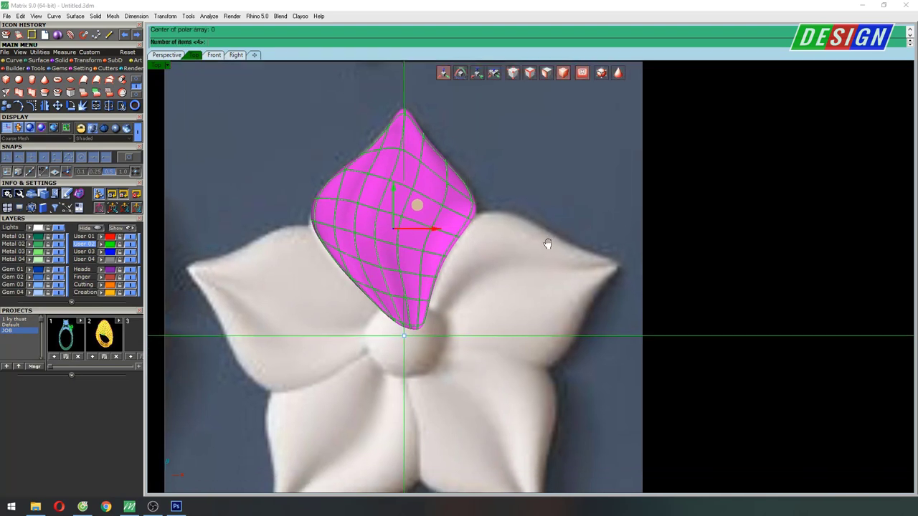
text(5)
key(Return)
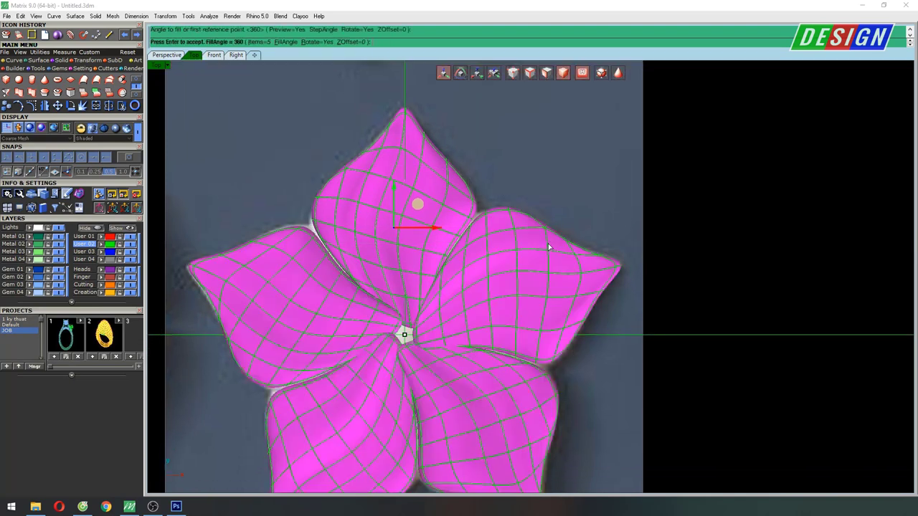
scroll(584, 219, down, 3)
scroll(576, 221, up, 1)
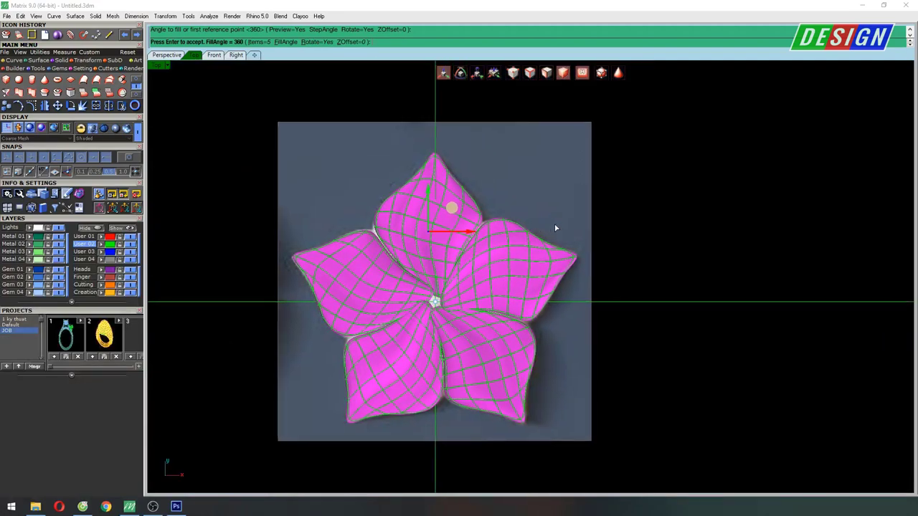
key(Return)
Step: Preview the five-petal flower shaded, then begin a centre sphere
right_drag(538, 255, 545, 262)
key(Return)
scroll(488, 251, up, 3)
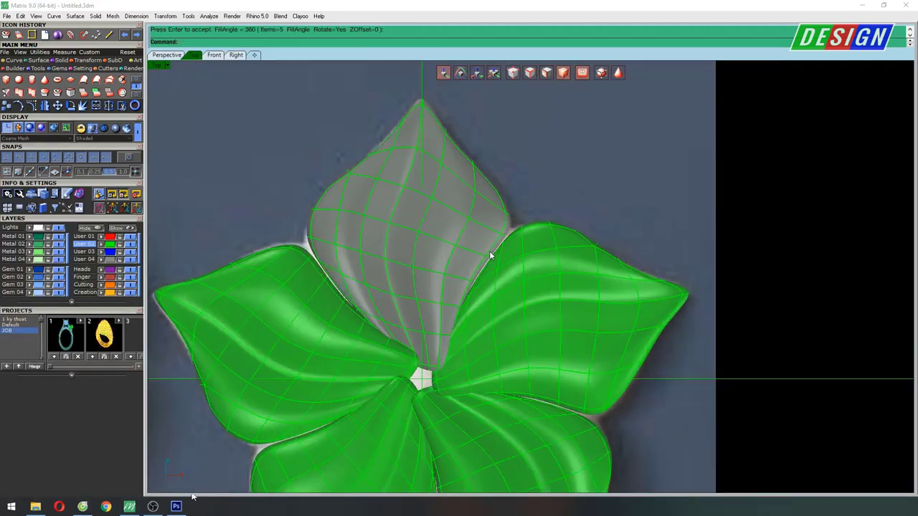
scroll(500, 262, up, 2)
scroll(500, 262, down, 5)
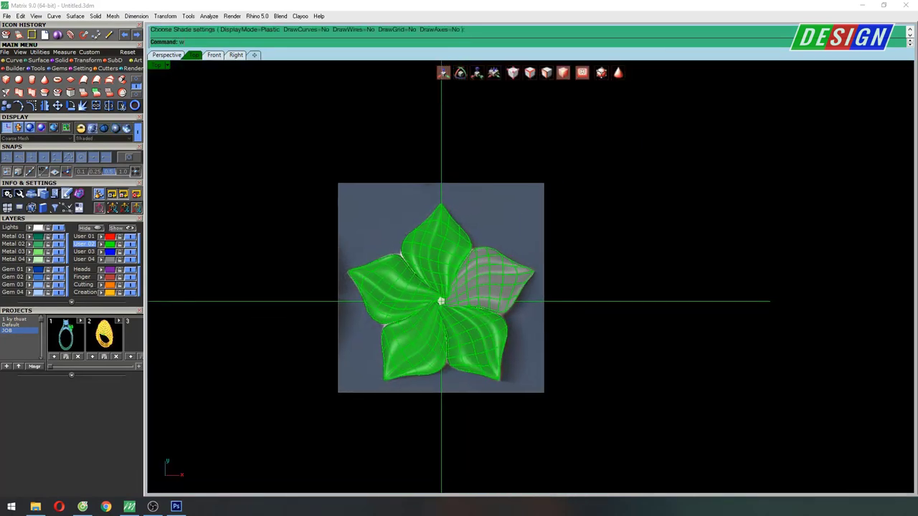
key(Escape)
scroll(466, 282, up, 2)
scroll(469, 283, up, 2)
scroll(470, 283, down, 2)
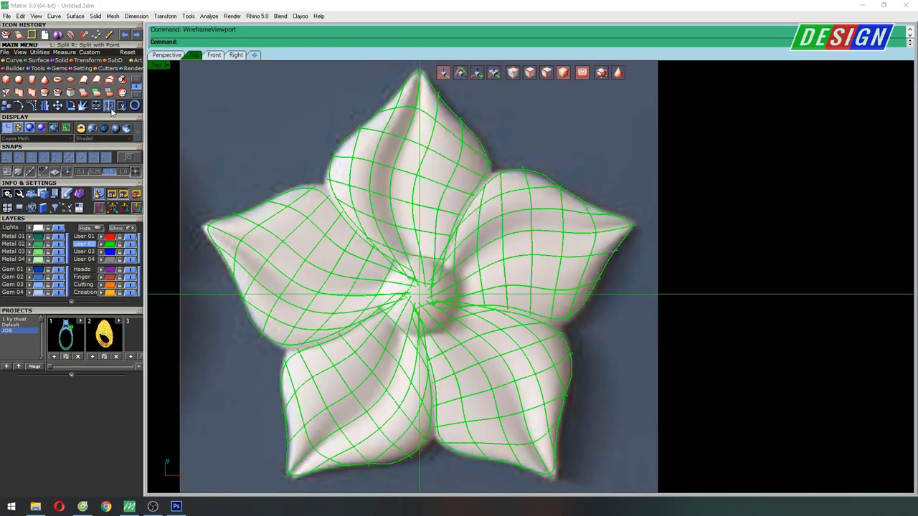
click(58, 35)
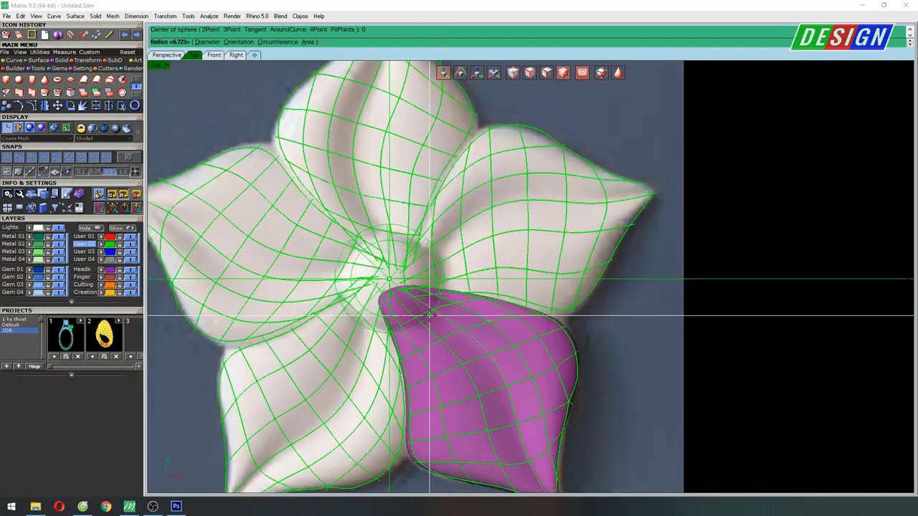
Step: Accept the default sphere radius and select the new sphere surface among the overlapping objects
scroll(426, 294, up, 2)
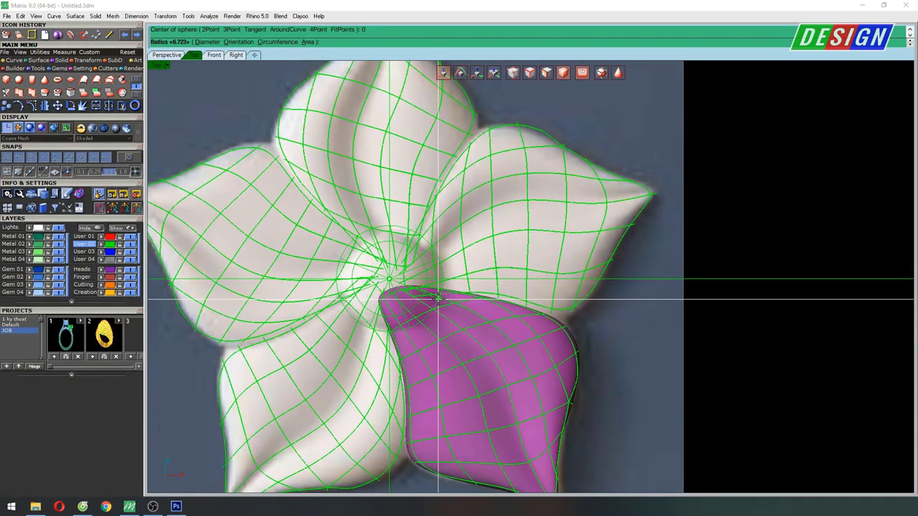
key(Escape)
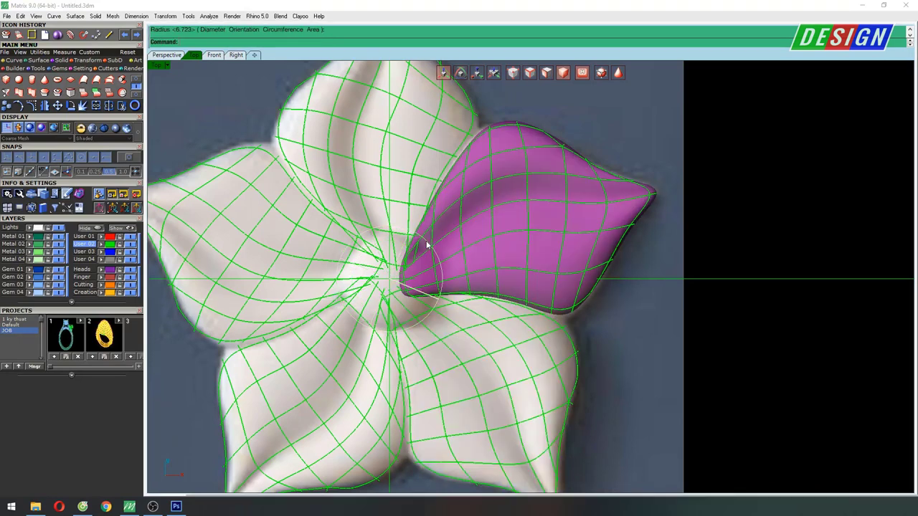
click(429, 247)
click(460, 267)
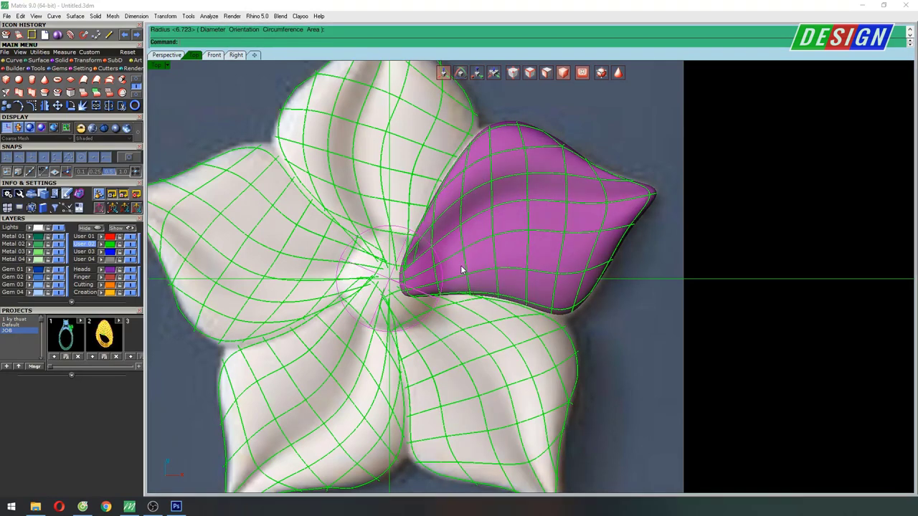
Step: In the side view, Scale1D the sphere vertically from its centre to flatten it
right_drag(460, 266, 438, 253)
key(ctrl+F3)
scroll(452, 265, up, 3)
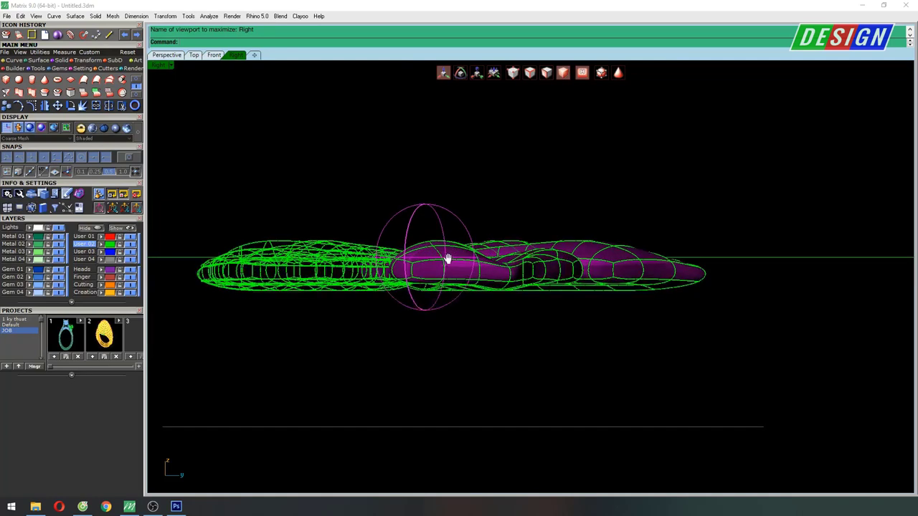
text(scale1d)
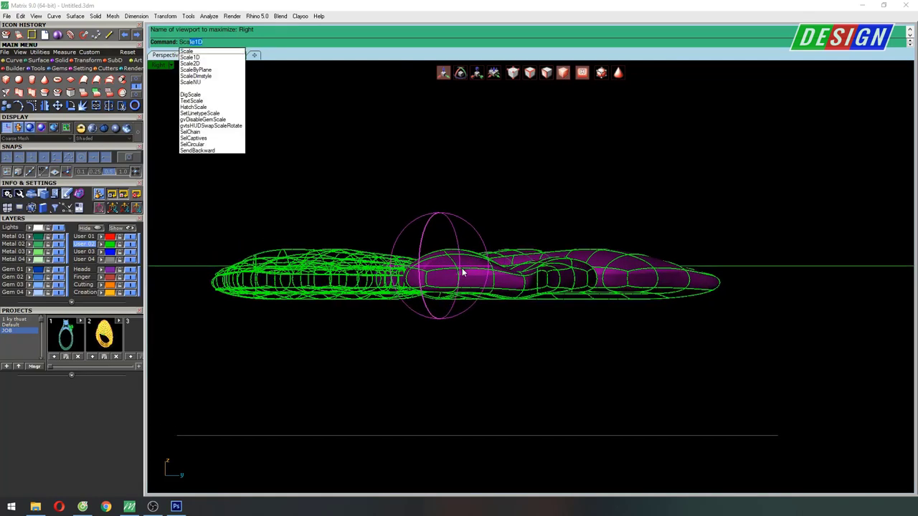
key(Return)
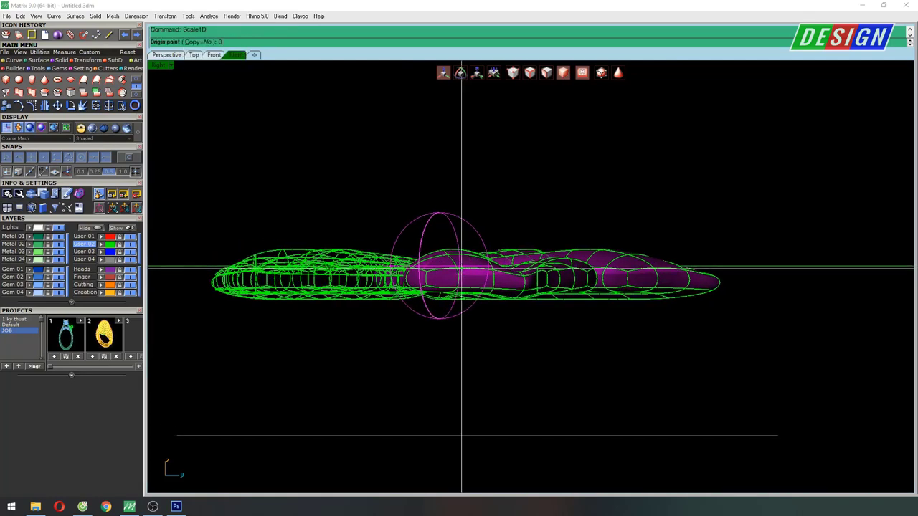
click(439, 267)
click(439, 123)
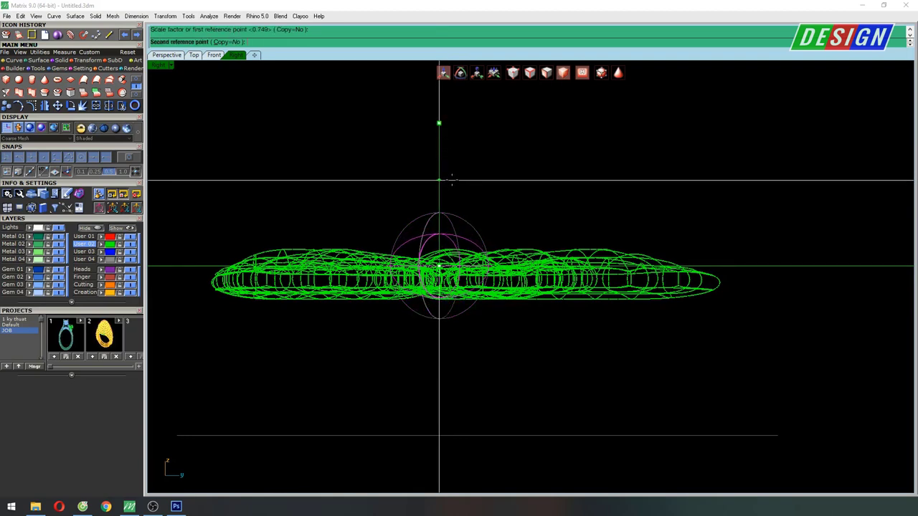
click(451, 179)
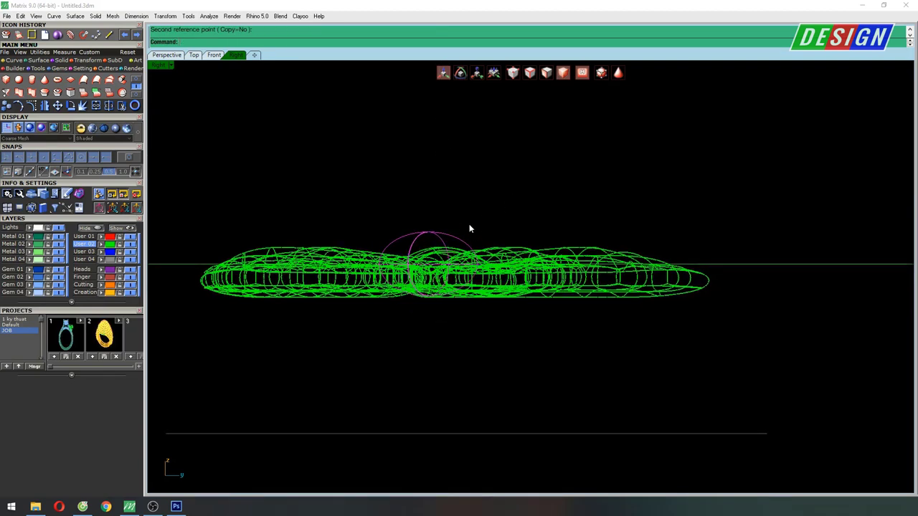
right_drag(469, 223, 455, 225)
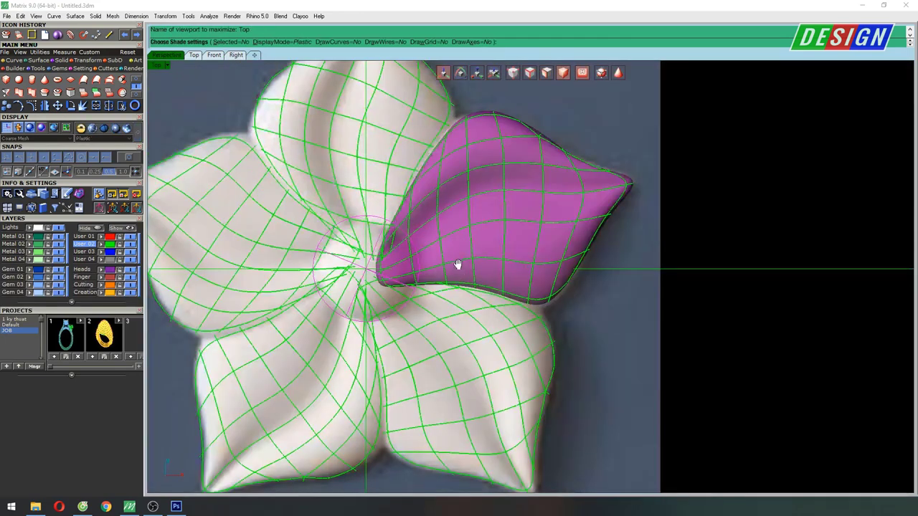
Step: Unlock the reference picture with UnlockSelected and hide it
key(Return)
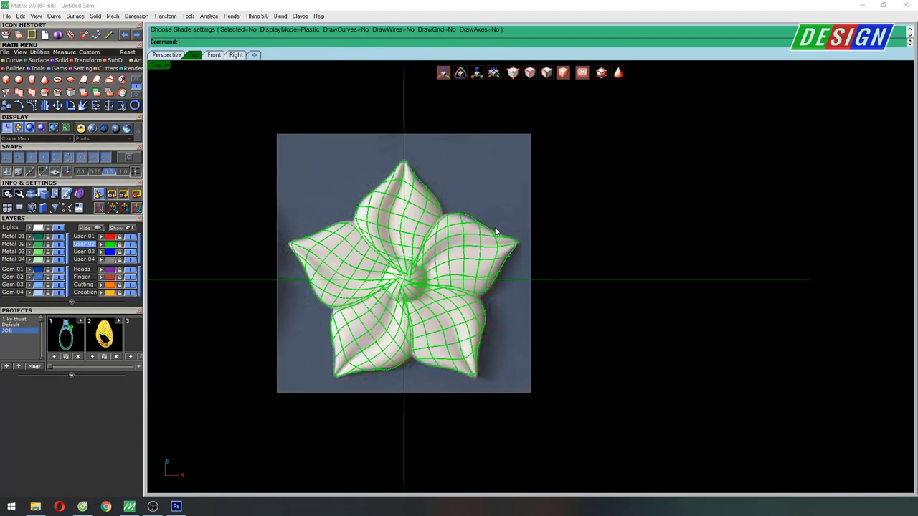
text(UnlockSelected)
key(Return)
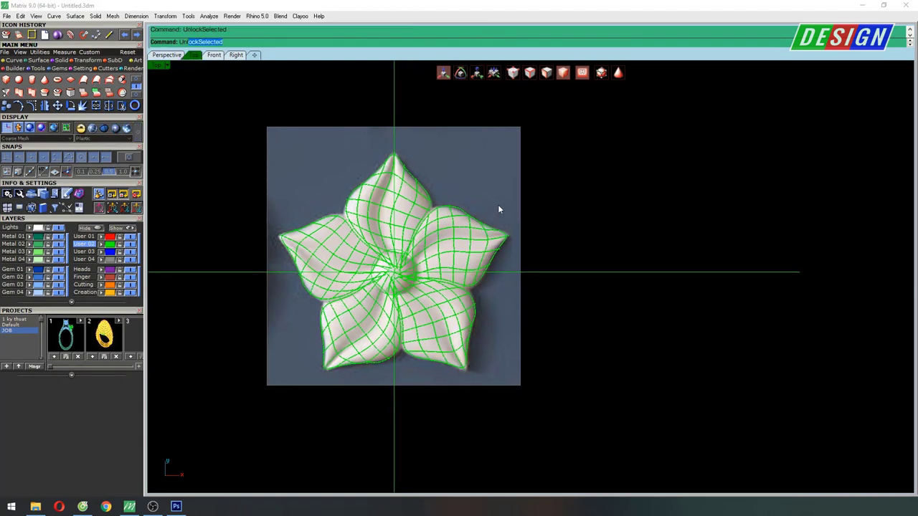
click(501, 183)
key(Return)
right_drag(502, 180, 517, 185)
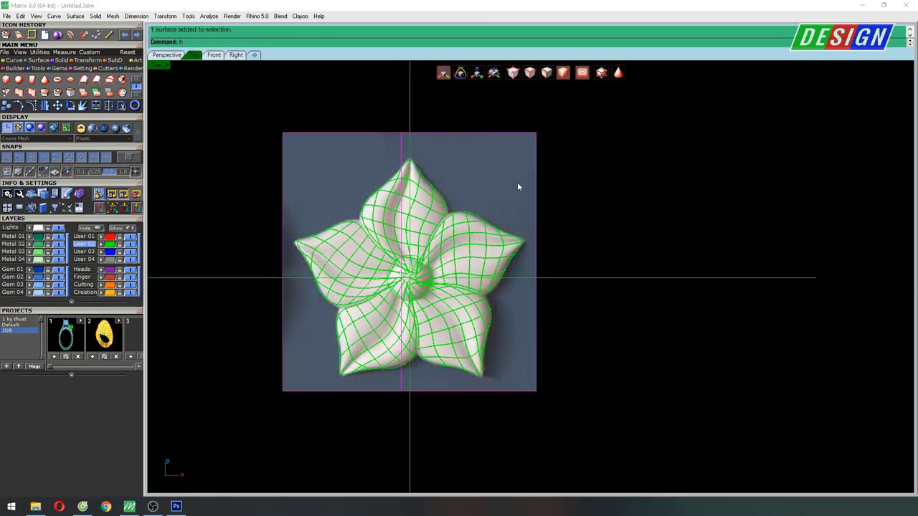
text(Hide)
key(Return)
Step: Select the two axis curves and hide them
scroll(545, 225, down, 3)
mouse_move(558, 236)
right_down()
mouse_move(533, 227)
mouse_move(519, 236)
right_up()
key(Return)
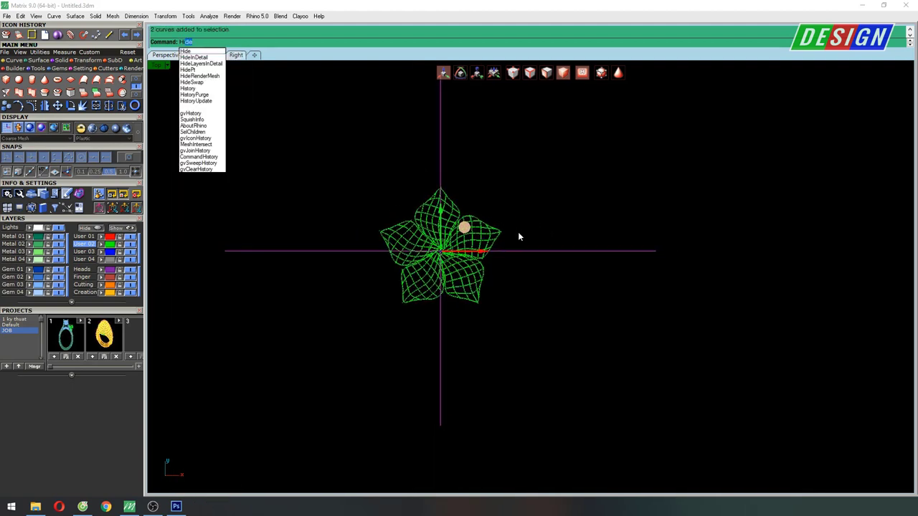
key(Return)
Step: Shade the flower to inspect it, then return to wireframe
text(Shade)
key(Return)
right_drag(444, 257, 496, 261)
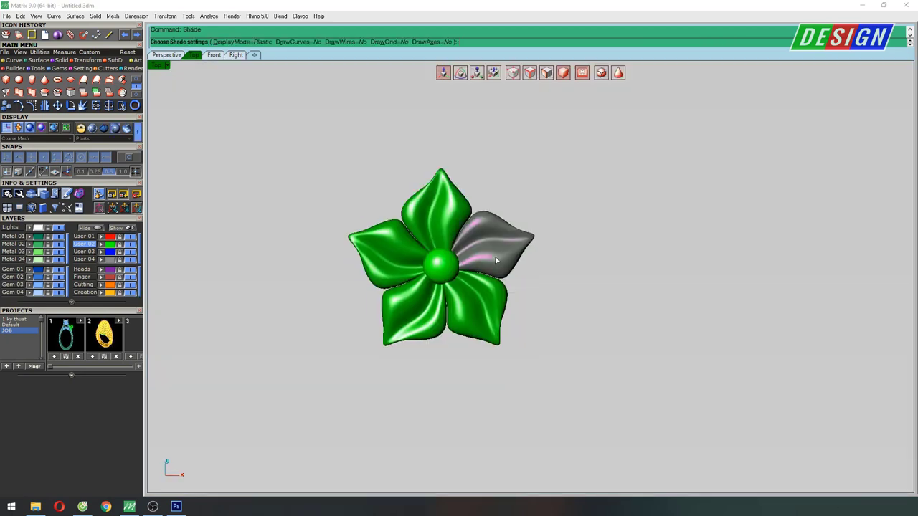
right_drag(577, 209, 581, 220)
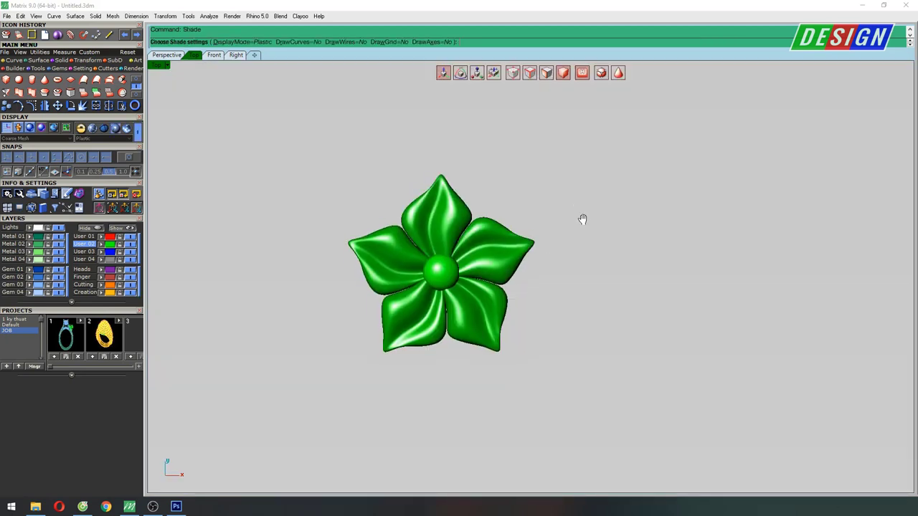
scroll(537, 208, up, 3)
scroll(519, 195, up, 3)
mouse_move(455, 177)
right_down()
mouse_move(467, 246)
mouse_move(482, 219)
right_up()
key(Escape)
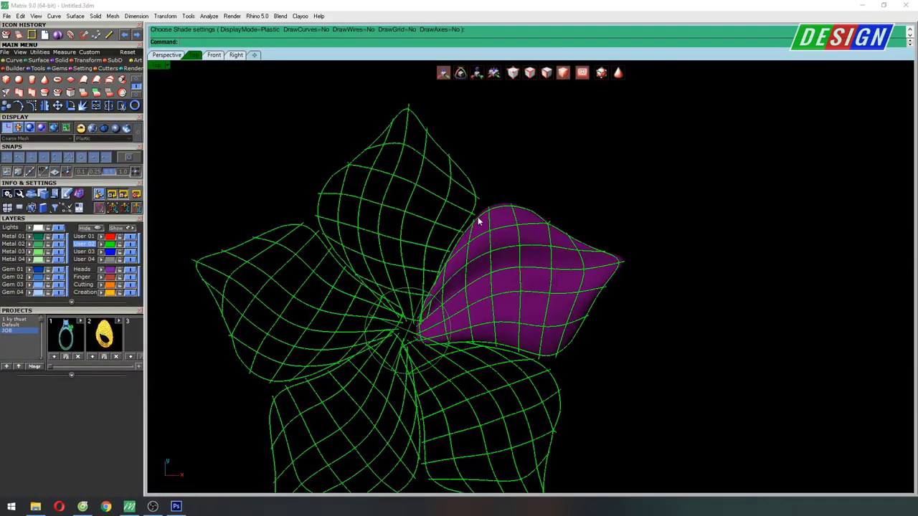
Step: Select the two meshes near the flower centre and nudge them slightly down-right
scroll(479, 221, up, 5)
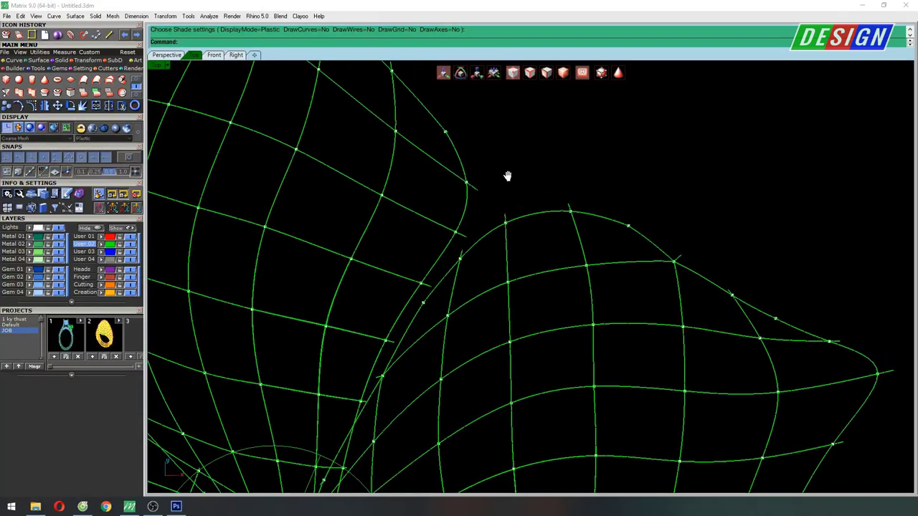
click(466, 256)
scroll(491, 240, up, 2)
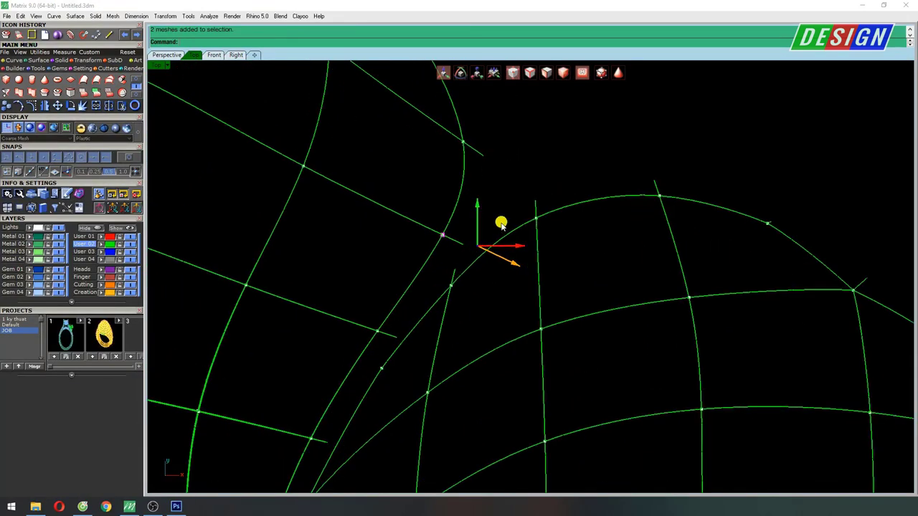
drag(500, 223, 504, 231)
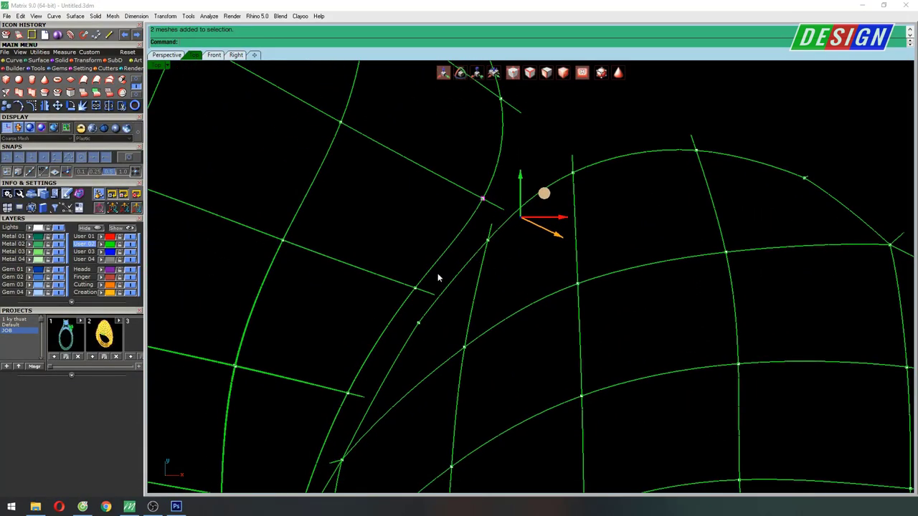
drag(456, 272, 468, 281)
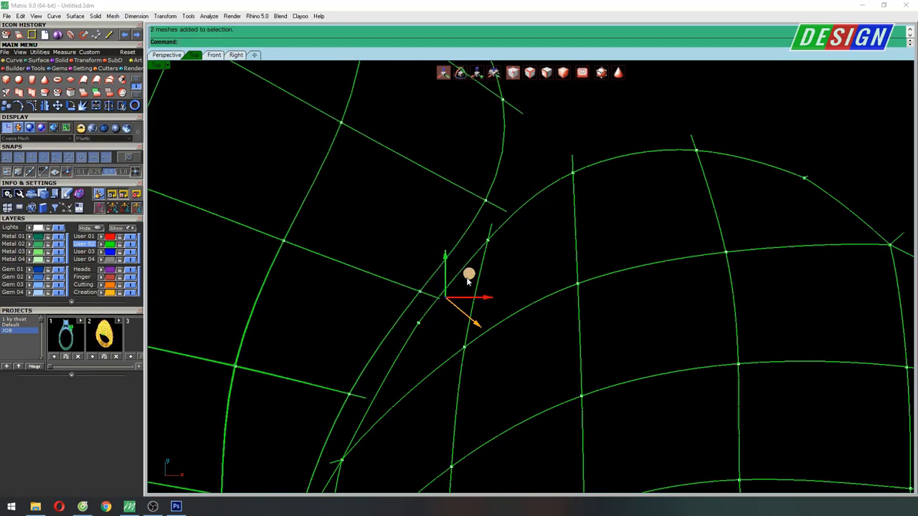
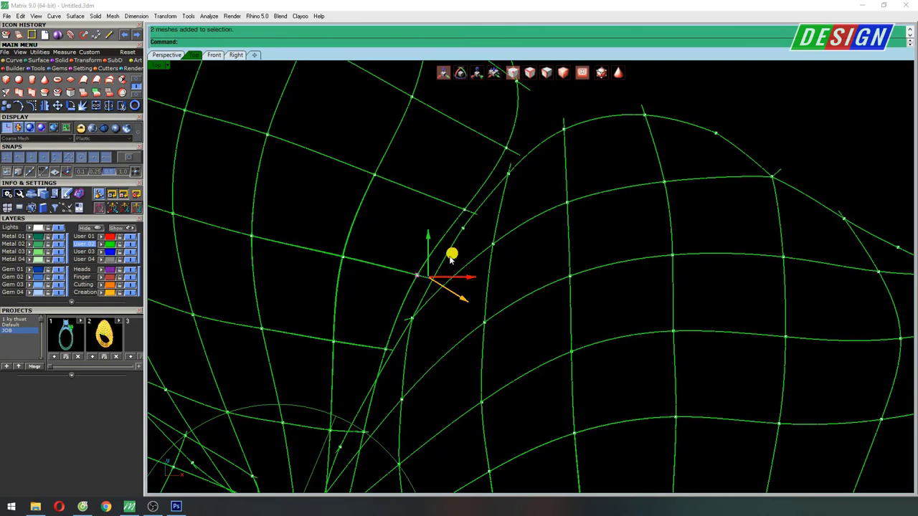
Step: Drag the top petal's control points down-right and outward to reshape the petal
drag(450, 256, 459, 262)
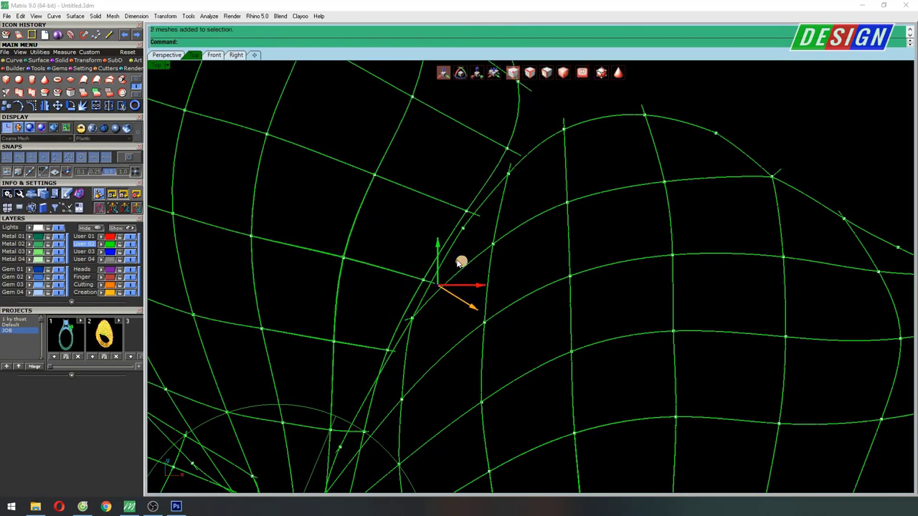
key(Left)
key(Down)
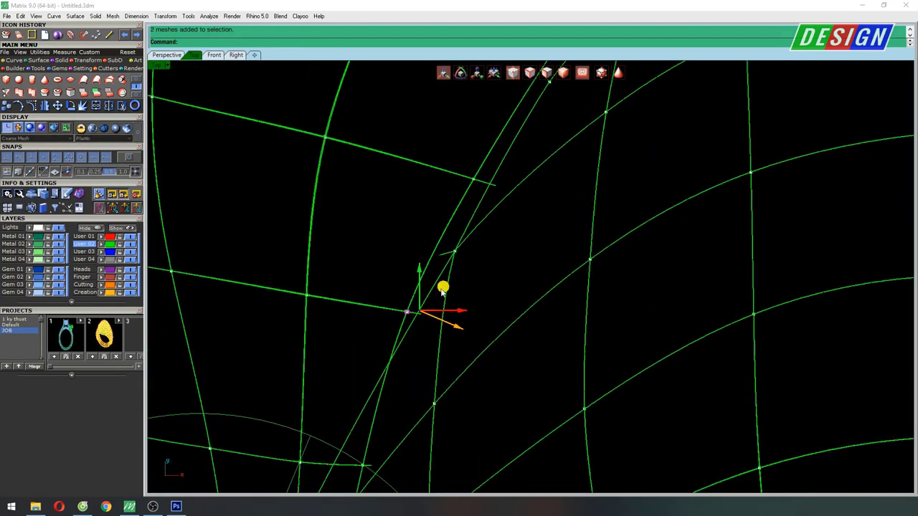
drag(441, 288, 461, 274)
scroll(466, 274, up, 1)
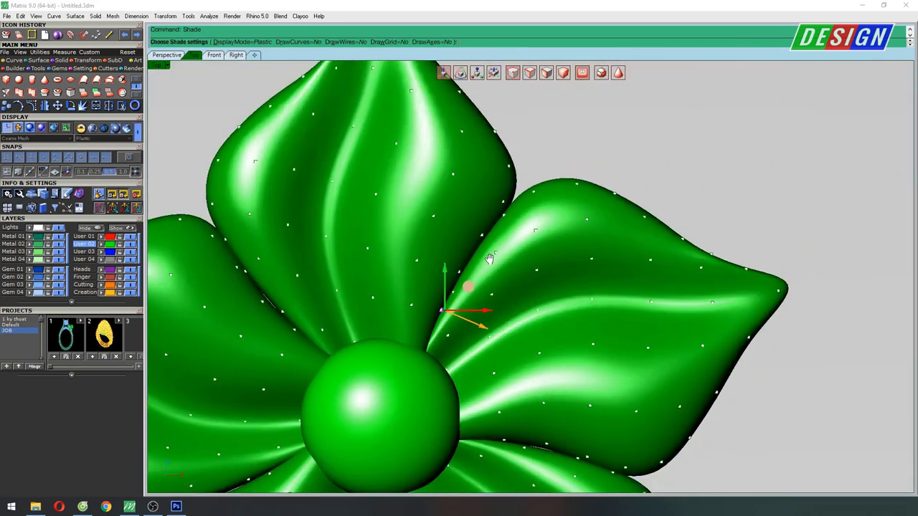
scroll(481, 278, up, 1)
scroll(502, 282, up, 2)
scroll(523, 287, up, 2)
key(Escape)
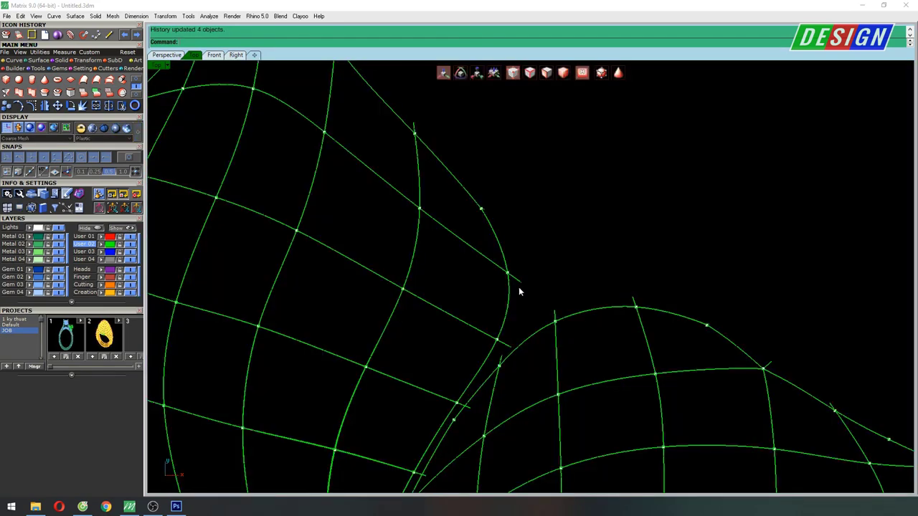
Step: Move the tip control points up-left into a sharper point and show the surfaces shaded
drag(557, 263, 550, 259)
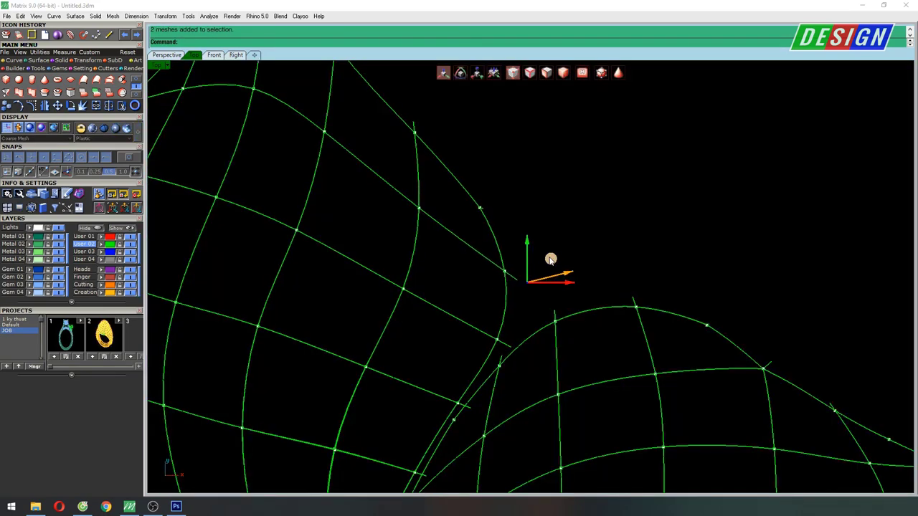
drag(513, 195, 506, 180)
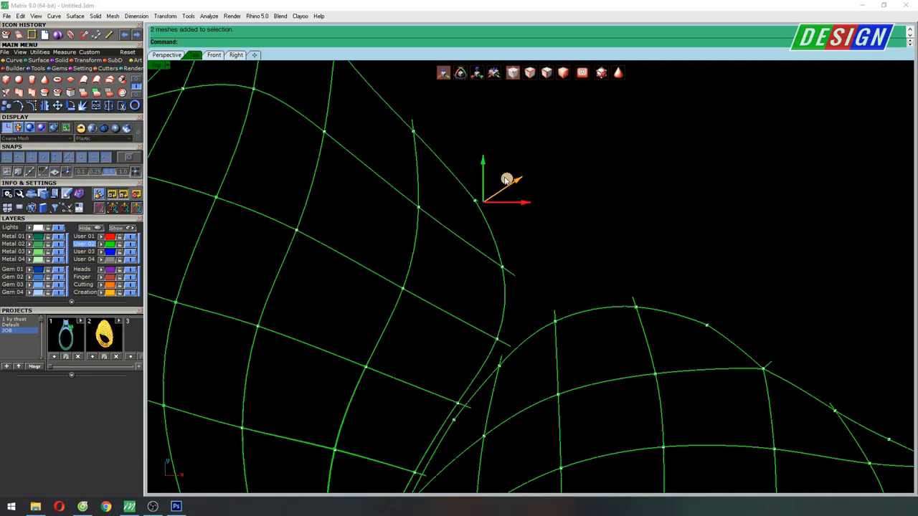
right_drag(502, 174, 545, 229)
click(441, 198)
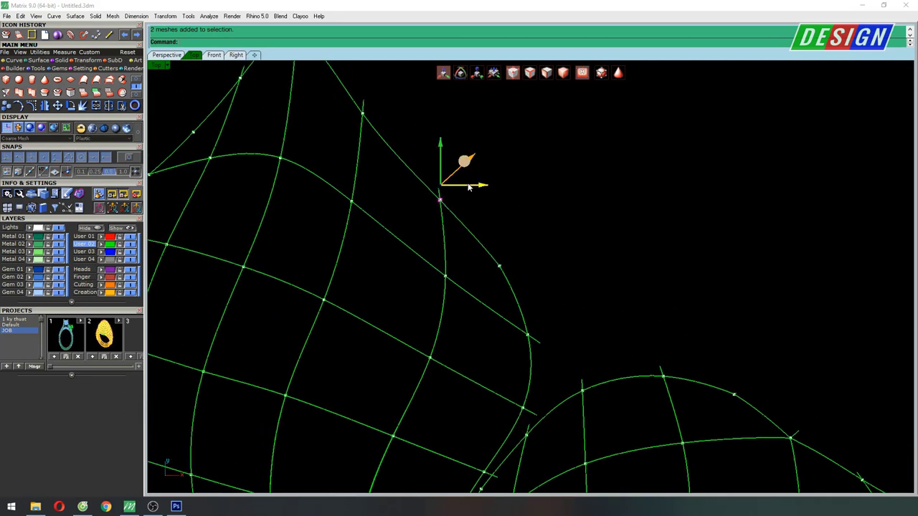
key(ctrl+alt+s)
scroll(487, 190, down, 3)
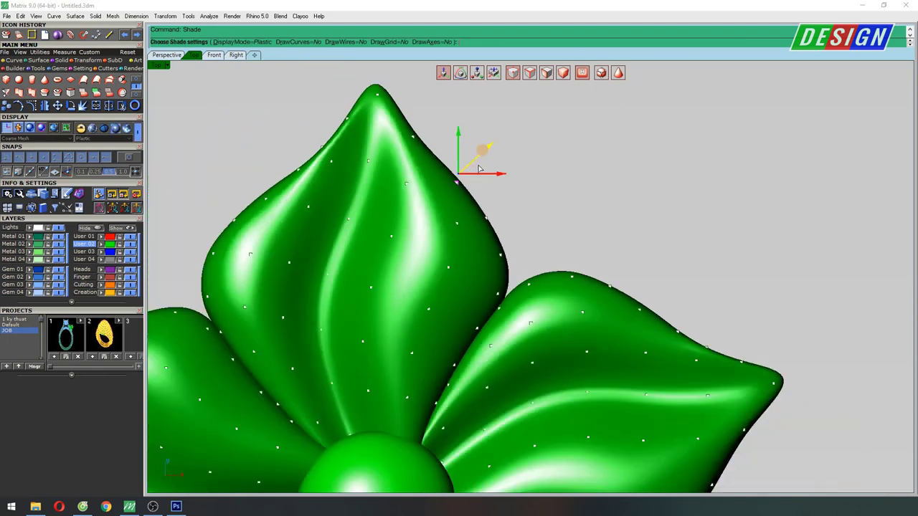
scroll(502, 212, down, 2)
key(Escape)
Step: In the shaded view, nudge the top petal's tip control point slightly down and right
key(ctrl+alt+s)
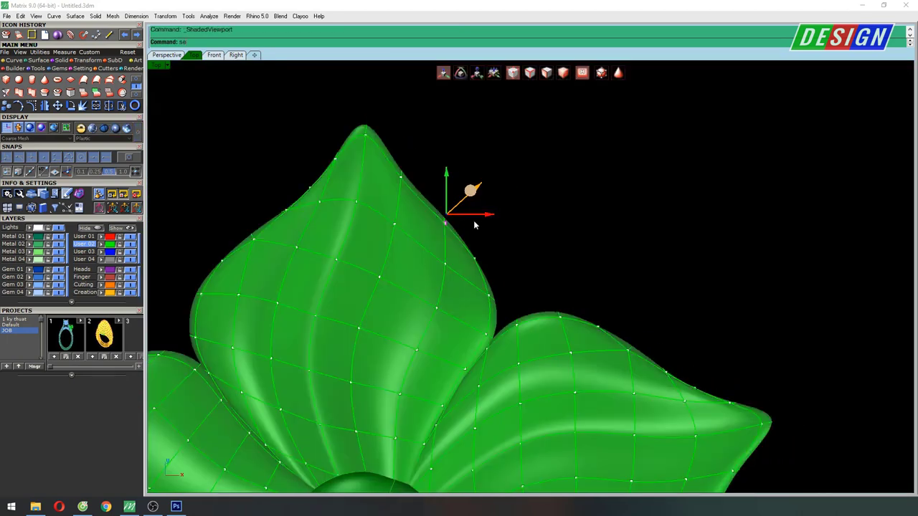
scroll(449, 207, up, 5)
drag(436, 187, 435, 194)
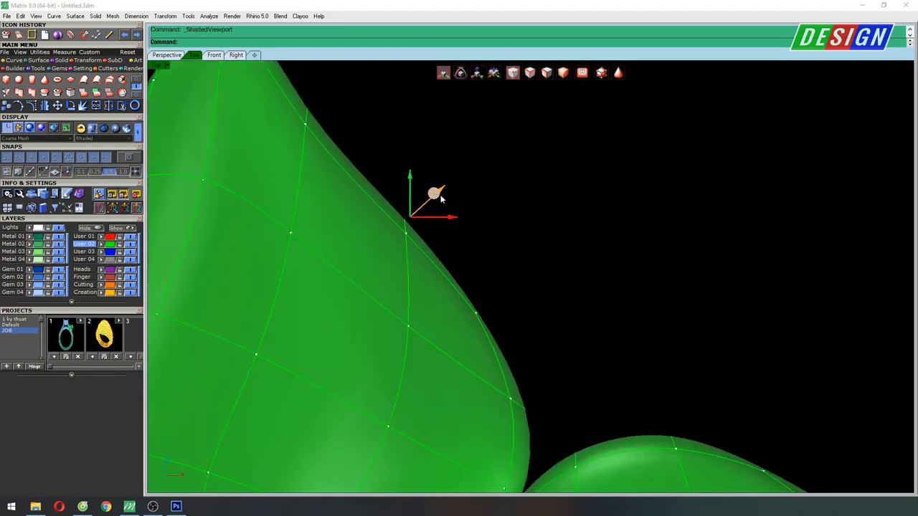
scroll(519, 211, down, 4)
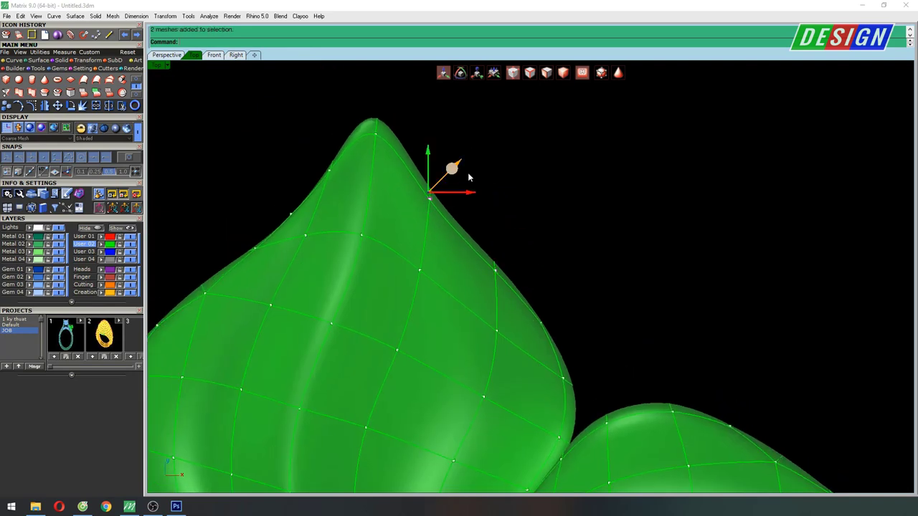
drag(453, 170, 460, 172)
scroll(459, 175, down, 2)
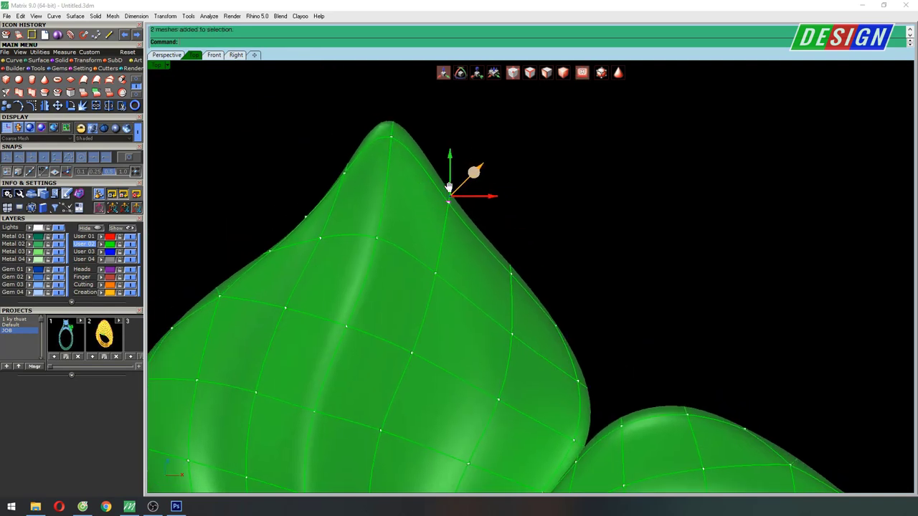
scroll(379, 222, down, 2)
scroll(411, 170, down, 2)
scroll(313, 254, up, 5)
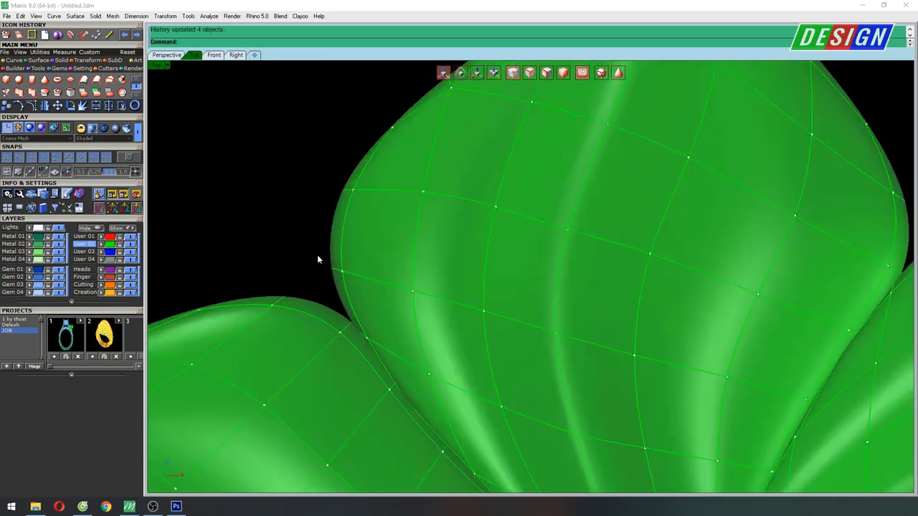
Step: Shift the petal's left-edge control points rightward and preview the whole flower in plastic shading
drag(345, 248, 357, 248)
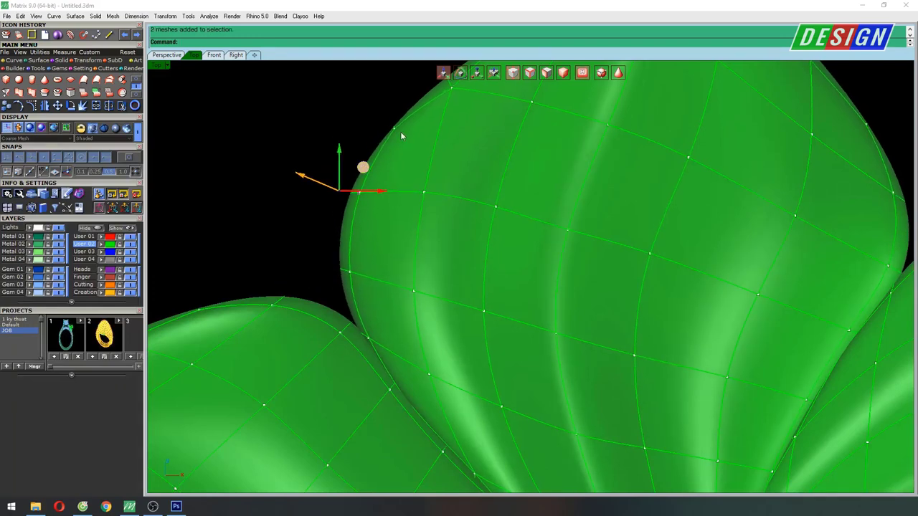
shift+right_drag(400, 131, 380, 180)
drag(419, 173, 423, 174)
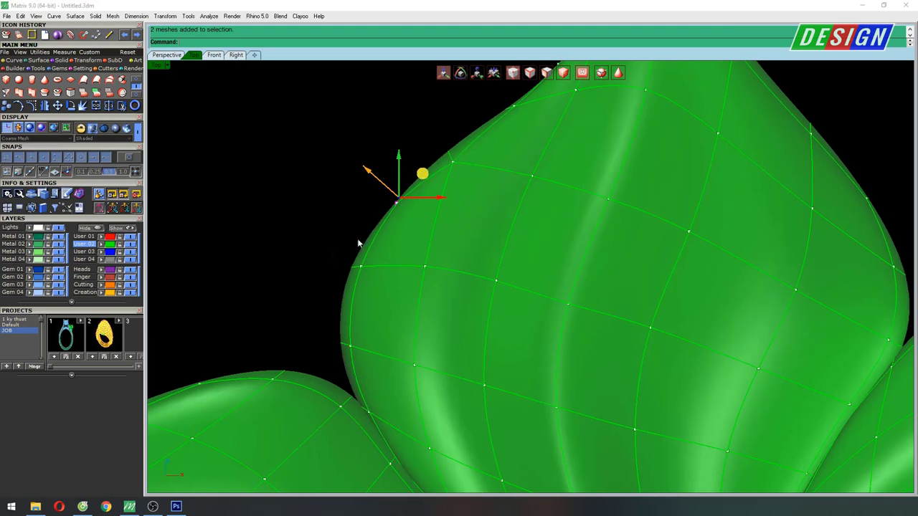
drag(366, 244, 373, 242)
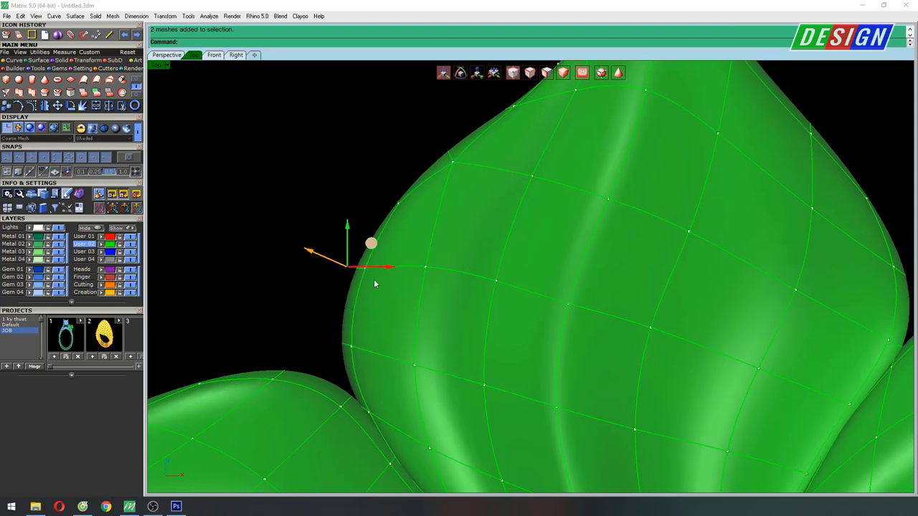
shift+right_drag(309, 339, 355, 259)
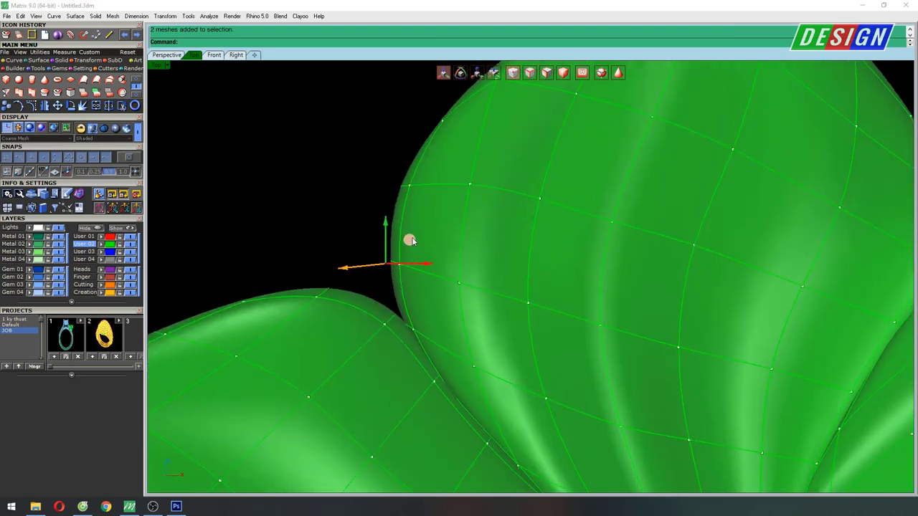
scroll(424, 229, down, 3)
scroll(447, 210, up, 1)
scroll(447, 211, down, 2)
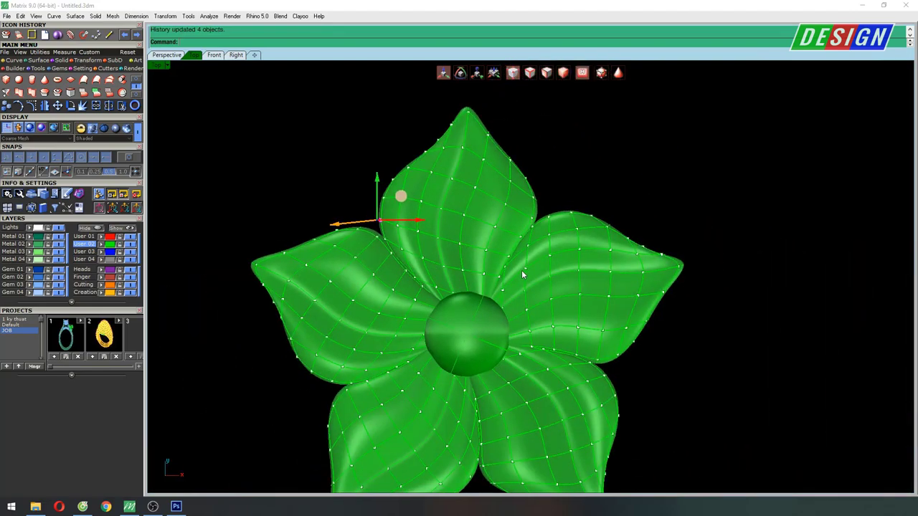
mouse_move(523, 273)
shift+right_down()
mouse_move(492, 251)
mouse_move(515, 262)
shift+right_up()
scroll(515, 261, down, 2)
Step: In the maximized Perspective view, pull a petal control point upward to raise a bulge
key(ctrl+F4)
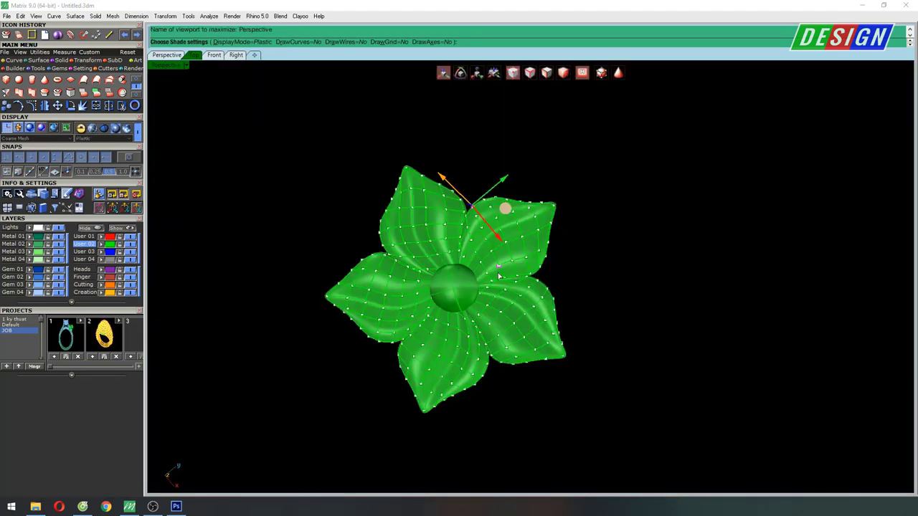
right_drag(503, 205, 517, 215)
scroll(531, 229, up, 2)
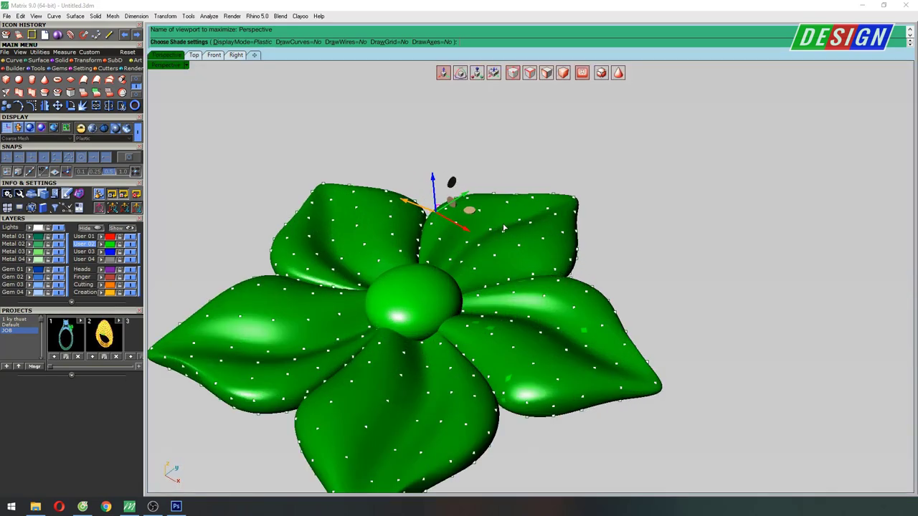
scroll(538, 236, up, 2)
scroll(549, 222, up, 2)
key(Escape)
scroll(549, 279, up, 2)
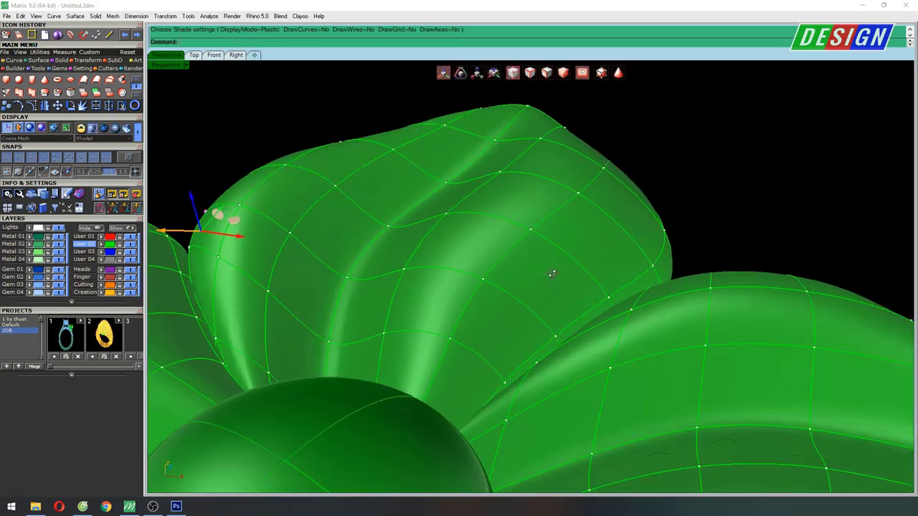
scroll(567, 266, up, 2)
scroll(573, 256, up, 2)
mouse_move(568, 256)
right_down()
mouse_move(590, 290)
mouse_move(610, 283)
right_up()
scroll(596, 280, up, 2)
scroll(588, 276, up, 2)
scroll(581, 279, up, 2)
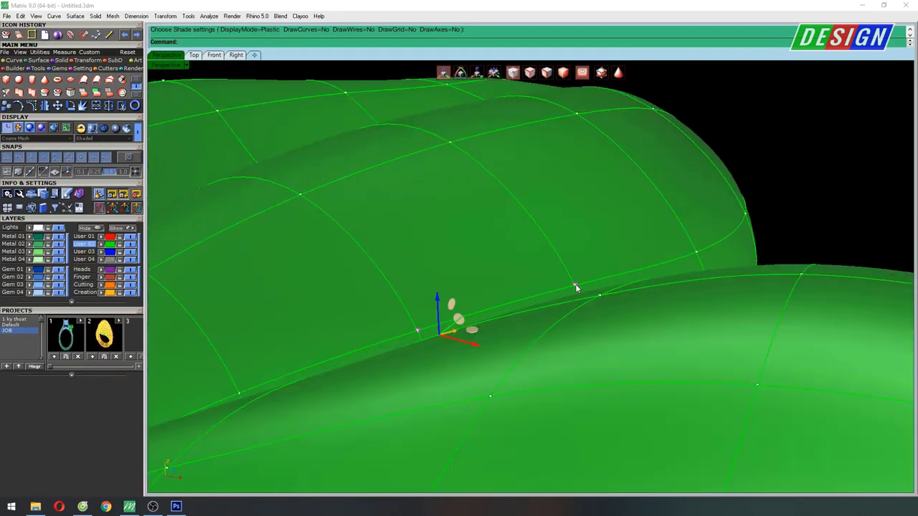
drag(525, 269, 522, 228)
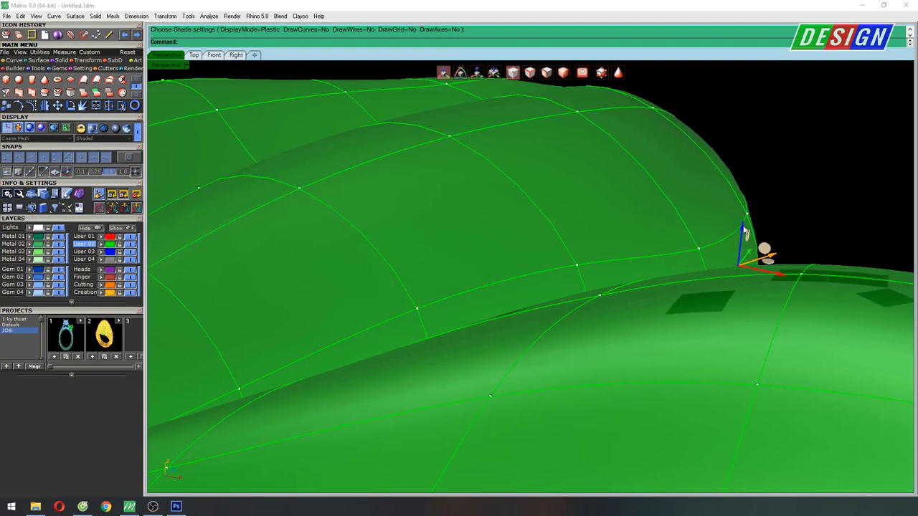
drag(740, 239, 746, 215)
Step: Fine-tune nearby control points, nudging them up, across and down the petal surface
mouse_move(746, 215)
right_down()
mouse_move(679, 214)
mouse_move(724, 208)
right_up()
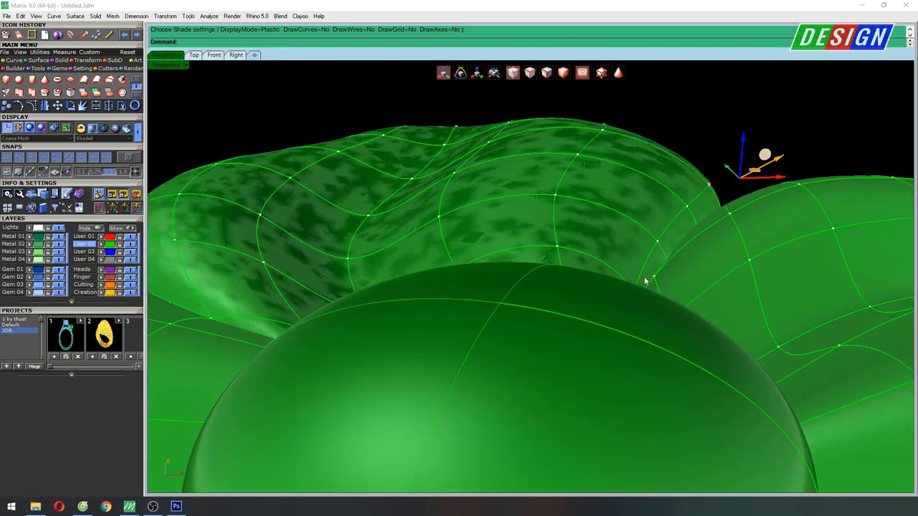
right_drag(599, 283, 542, 280)
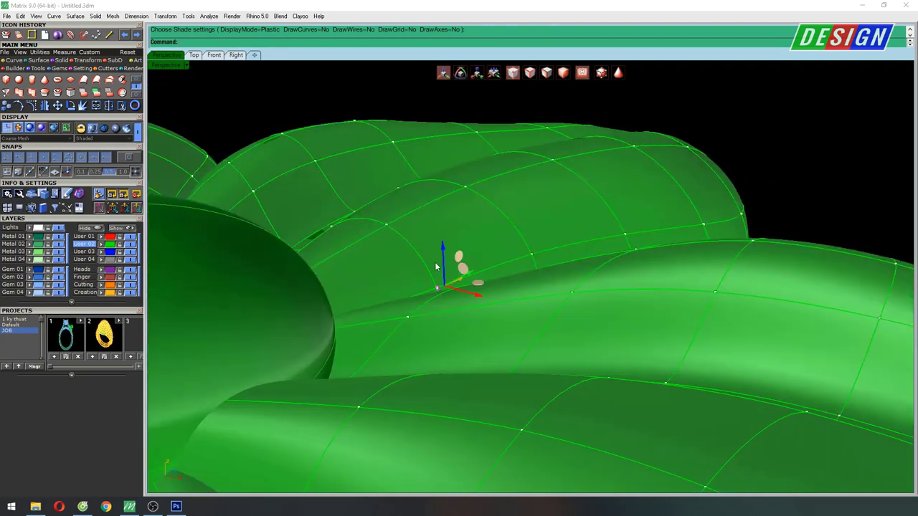
drag(442, 262, 443, 236)
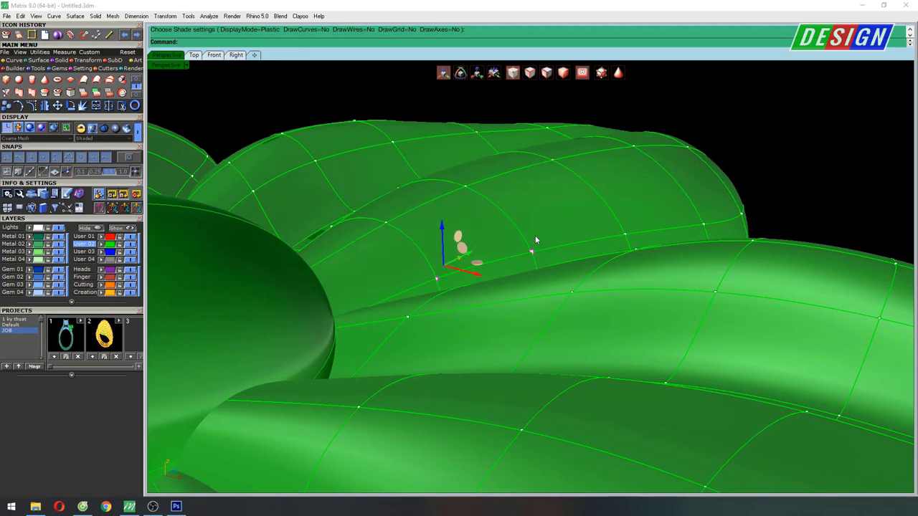
drag(532, 251, 436, 275)
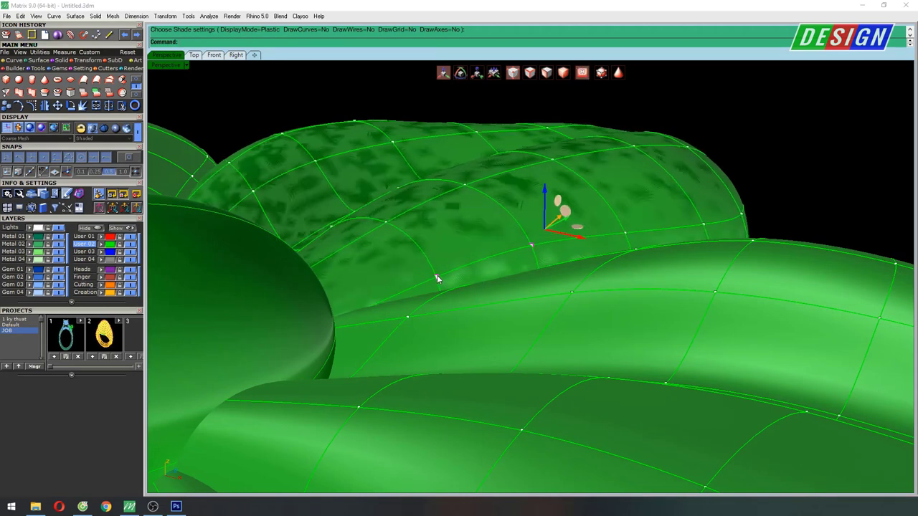
drag(441, 235, 442, 244)
right_drag(629, 274, 619, 232)
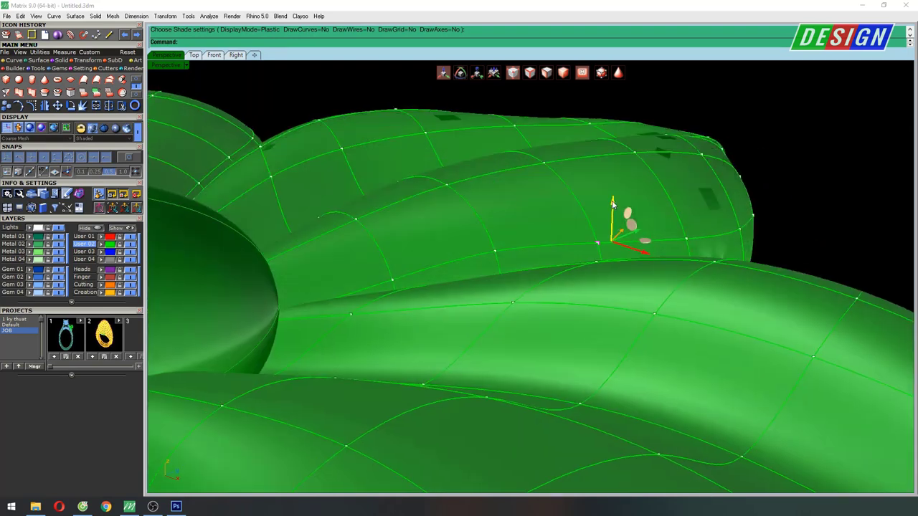
drag(613, 204, 613, 198)
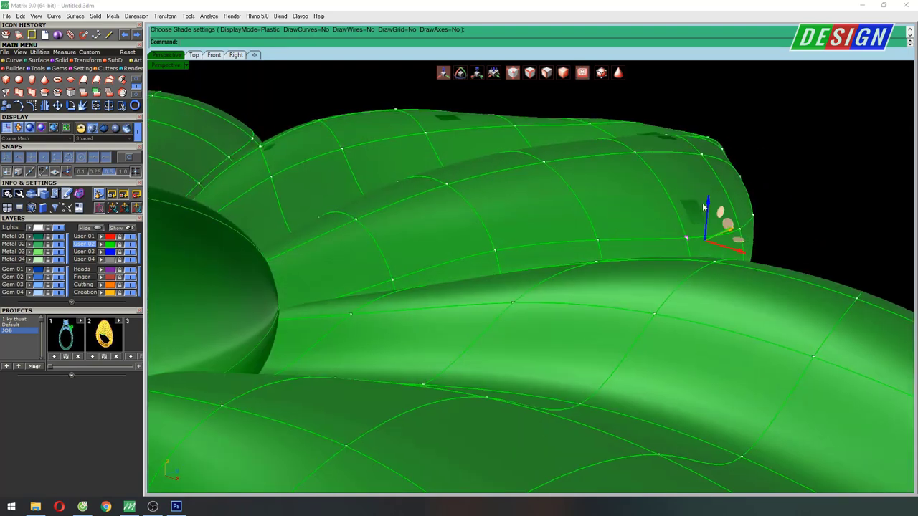
Step: Raise a control point on the heart-shaped petal to bulge its surface
mouse_move(718, 205)
right_down()
mouse_move(774, 217)
mouse_move(609, 217)
mouse_move(608, 240)
mouse_move(585, 243)
right_up()
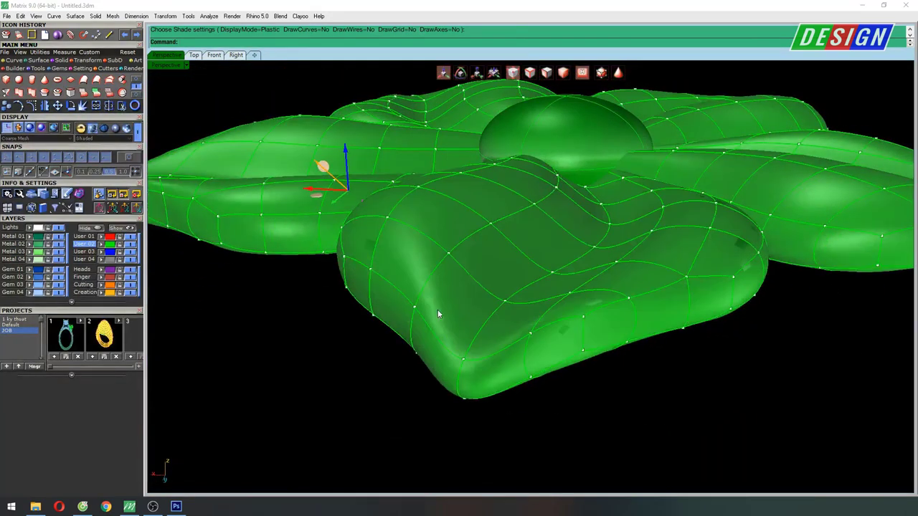
right_drag(437, 313, 565, 325)
click(555, 323)
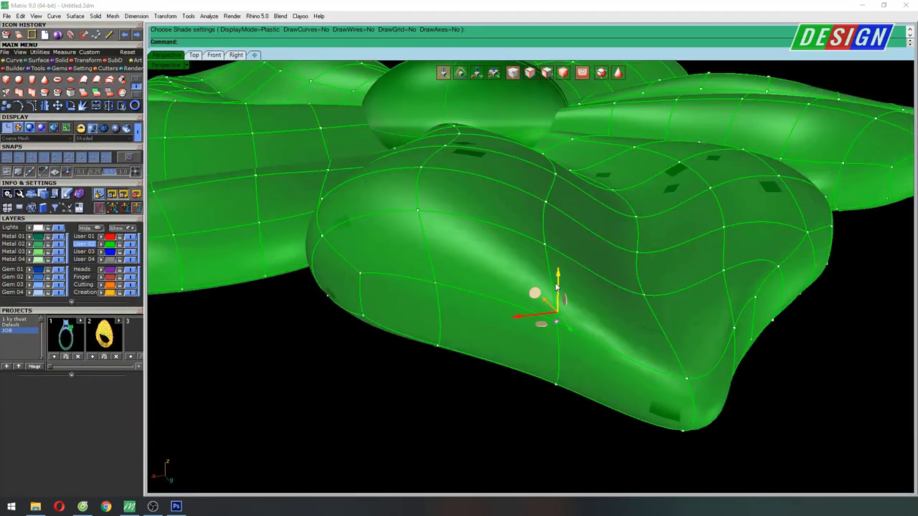
drag(557, 287, 558, 269)
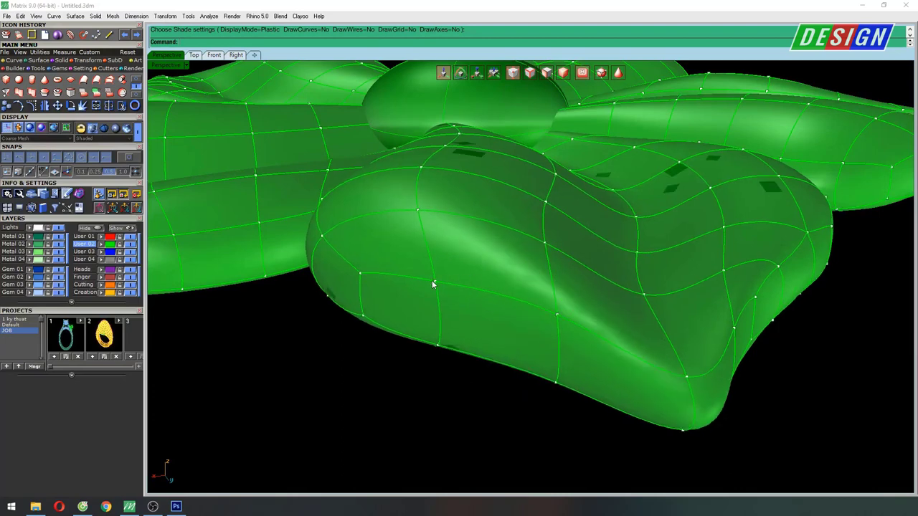
click(434, 283)
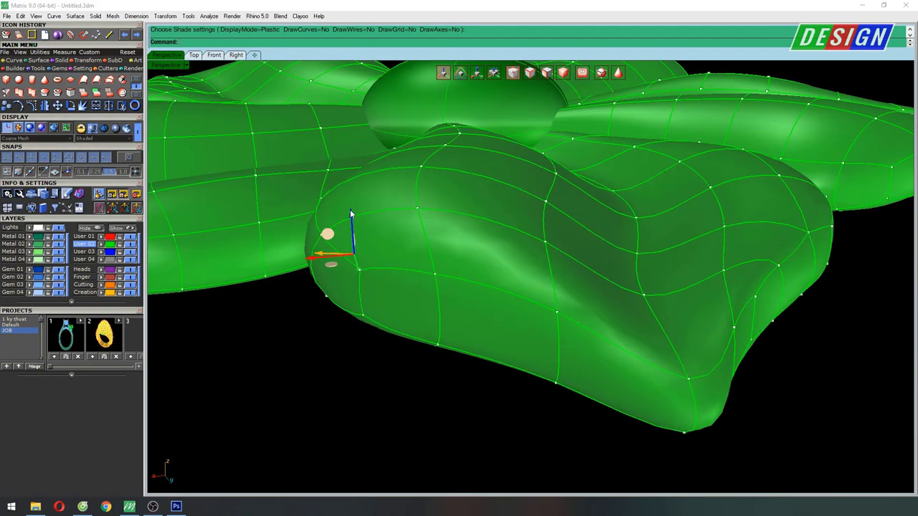
mouse_move(554, 270)
right_down()
mouse_move(509, 271)
mouse_move(614, 266)
right_up()
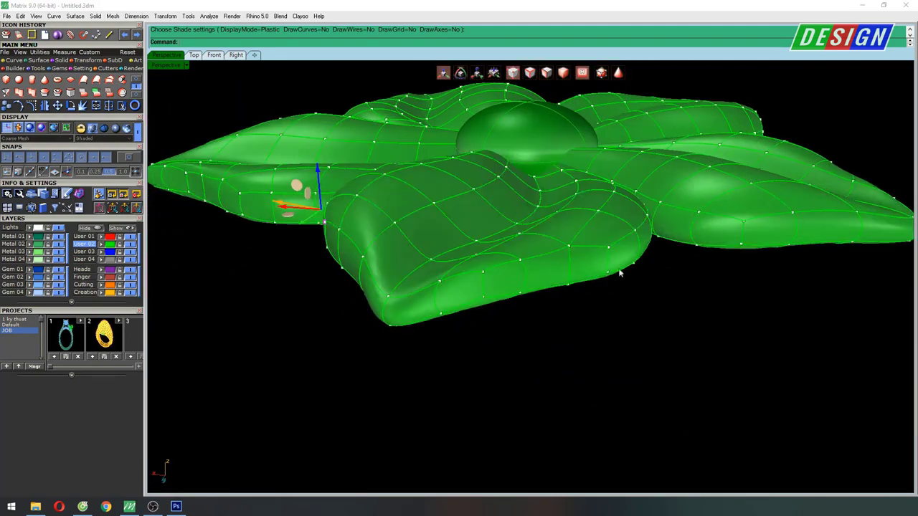
scroll(615, 266, up, 3)
scroll(542, 266, up, 3)
scroll(537, 277, up, 3)
scroll(531, 301, down, 5)
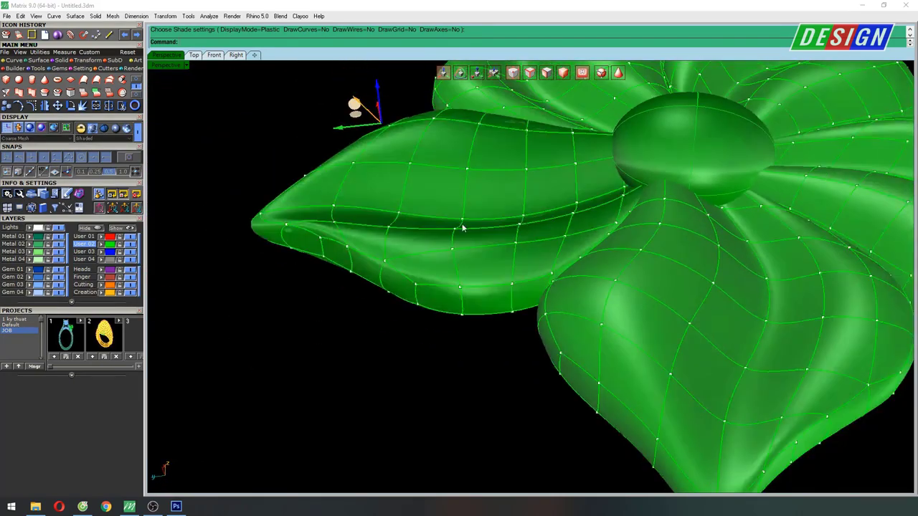
Step: Push another control point up to form a ridge along the petal
right_drag(531, 301, 500, 256)
scroll(500, 256, up, 1)
scroll(500, 256, up, 4)
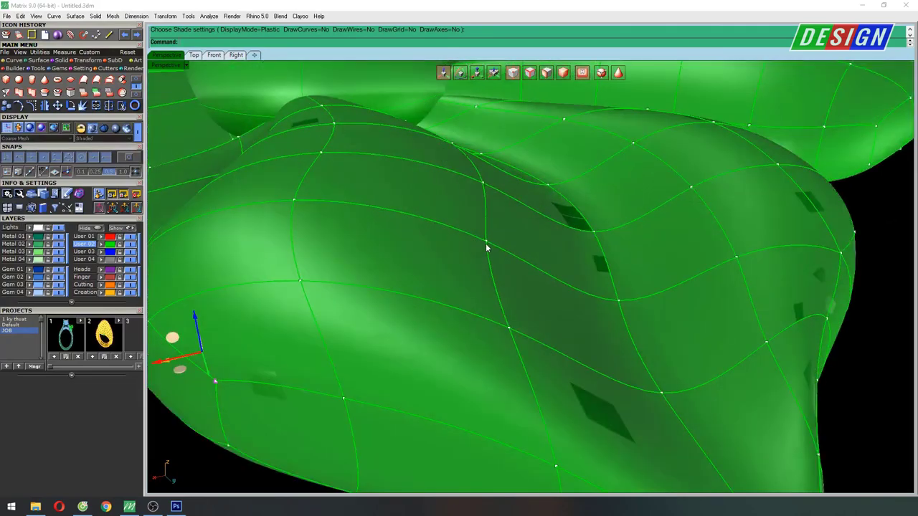
drag(487, 246, 508, 327)
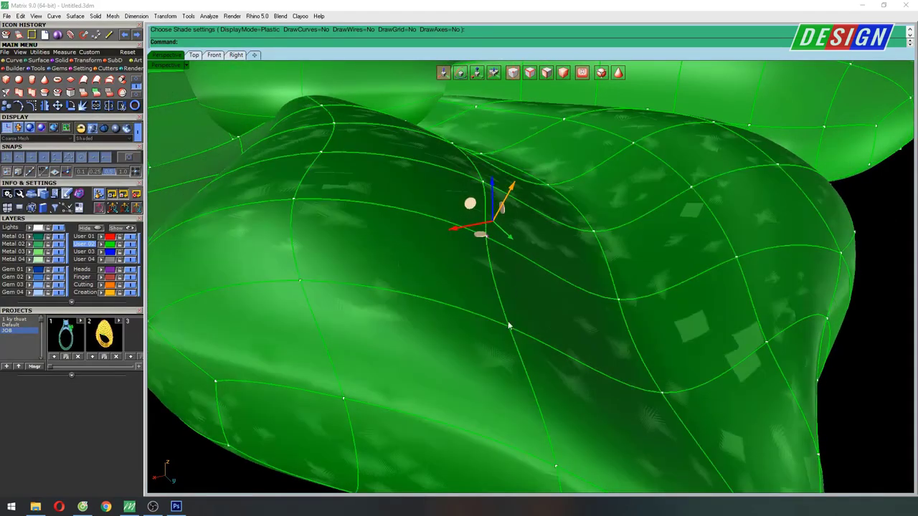
click(509, 327)
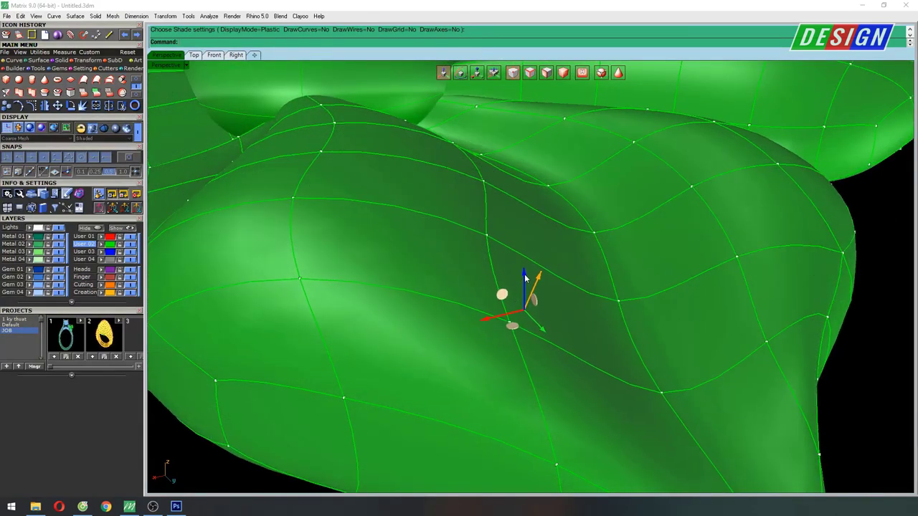
key(Escape)
Step: Raise a side control point to bulge the petal and select points near the central sphere
mouse_move(517, 274)
right_down()
mouse_move(498, 256)
mouse_move(526, 163)
mouse_move(647, 244)
mouse_move(607, 249)
mouse_move(563, 219)
right_up()
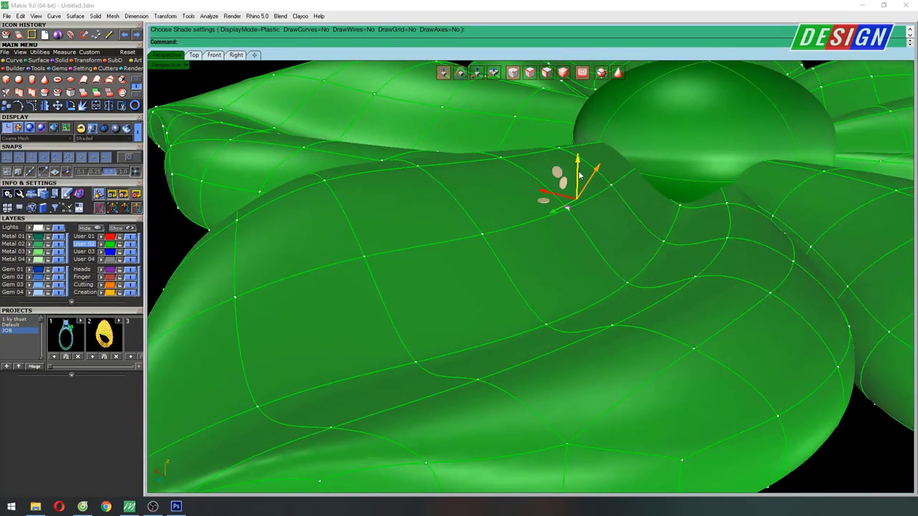
drag(579, 175, 579, 165)
click(482, 235)
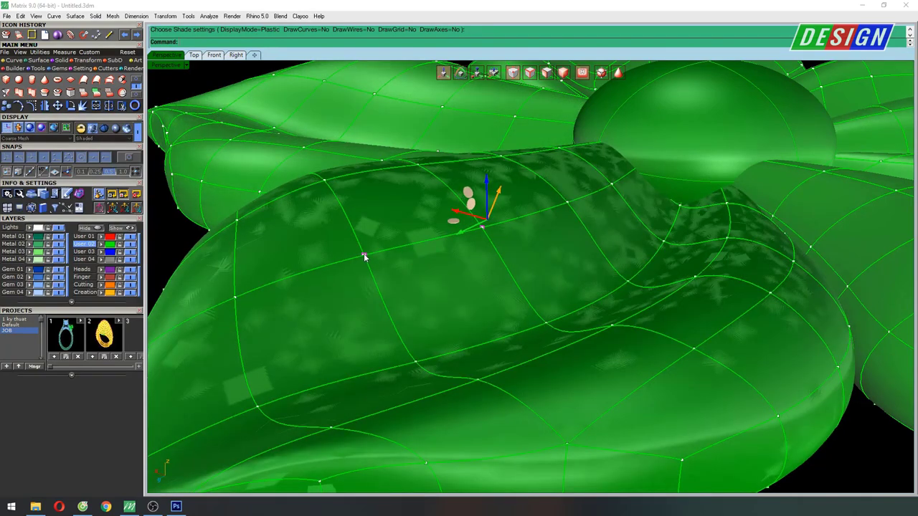
click(364, 257)
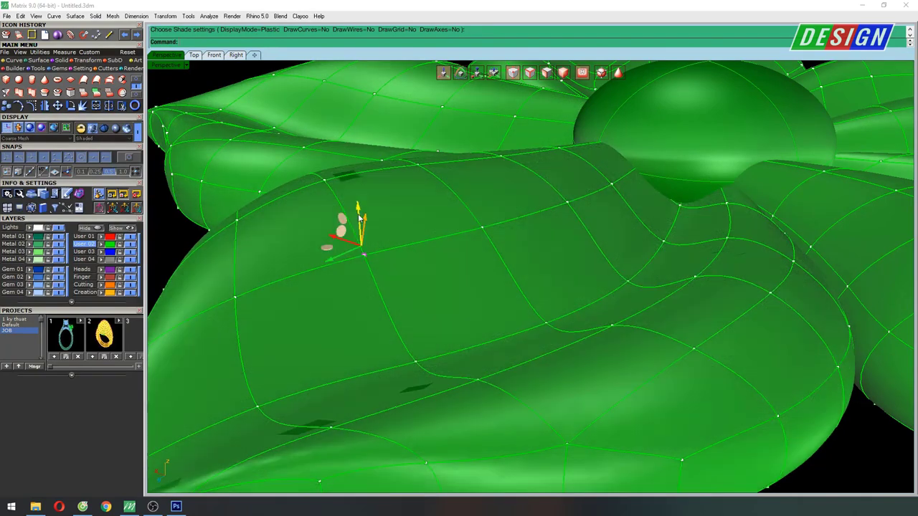
mouse_move(363, 209)
right_down()
mouse_move(658, 200)
mouse_move(634, 199)
right_up()
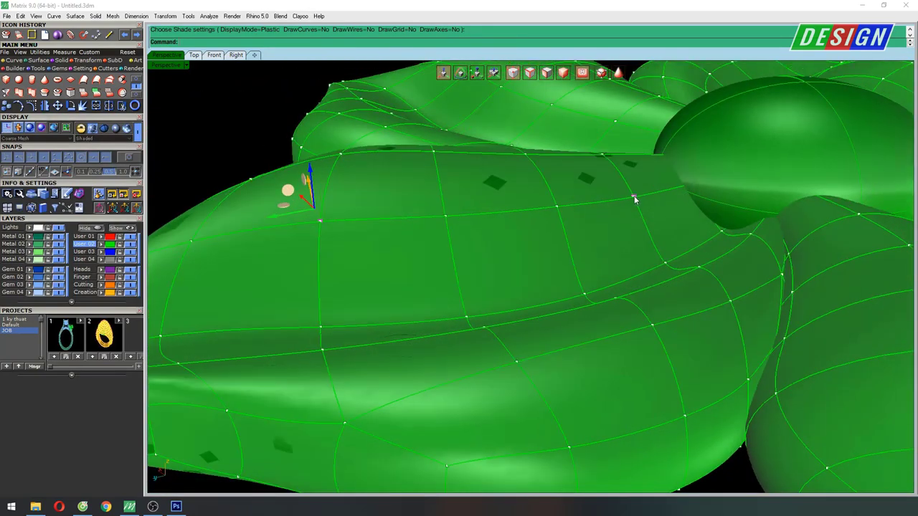
click(634, 195)
right_drag(641, 162, 603, 133)
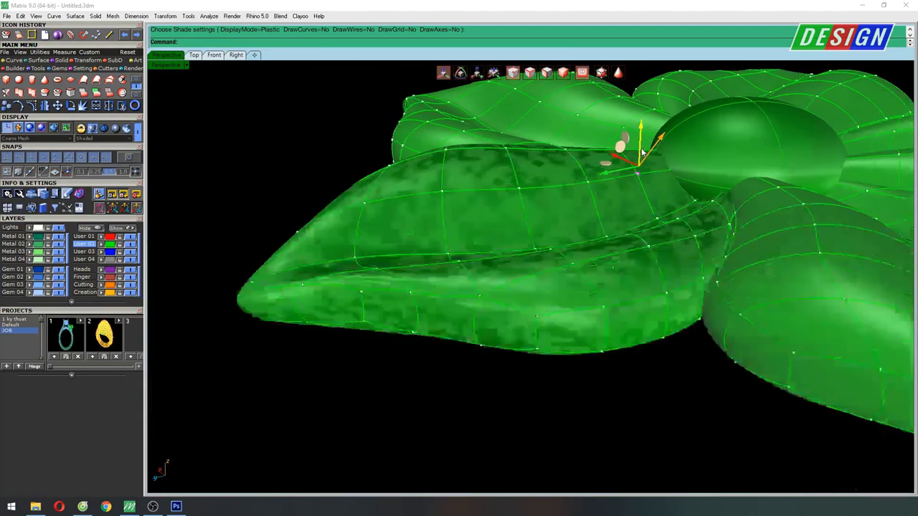
Step: Select two petal control points and raise them together to form a ridge
key(Return)
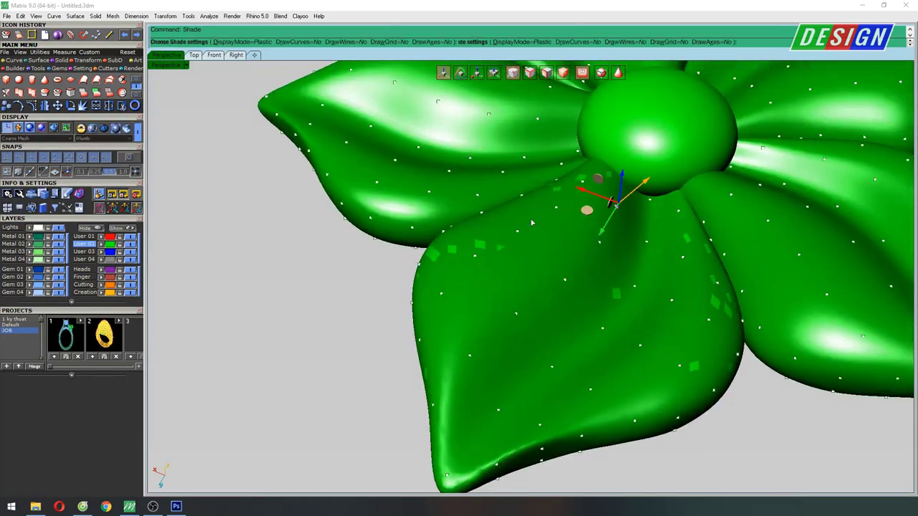
right_drag(634, 173, 570, 217)
scroll(570, 218, up, 5)
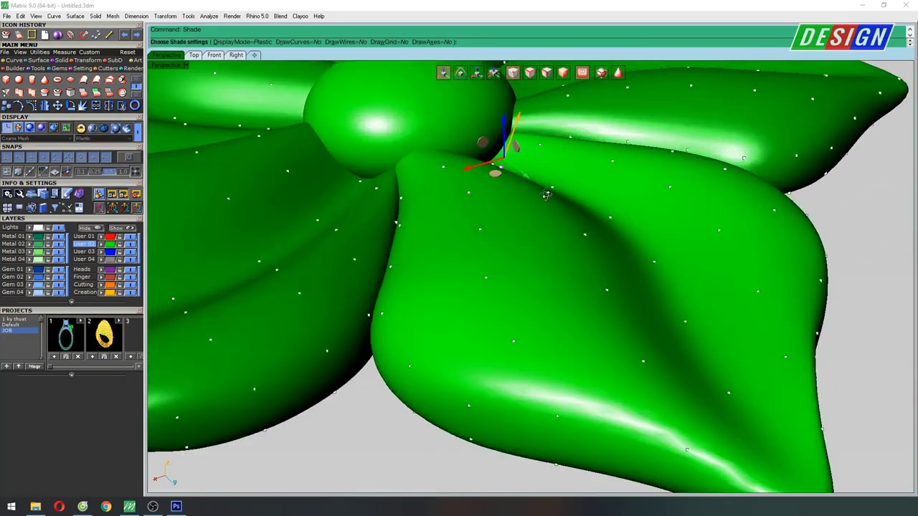
key(Escape)
scroll(517, 224, up, 3)
right_drag(546, 247, 500, 237)
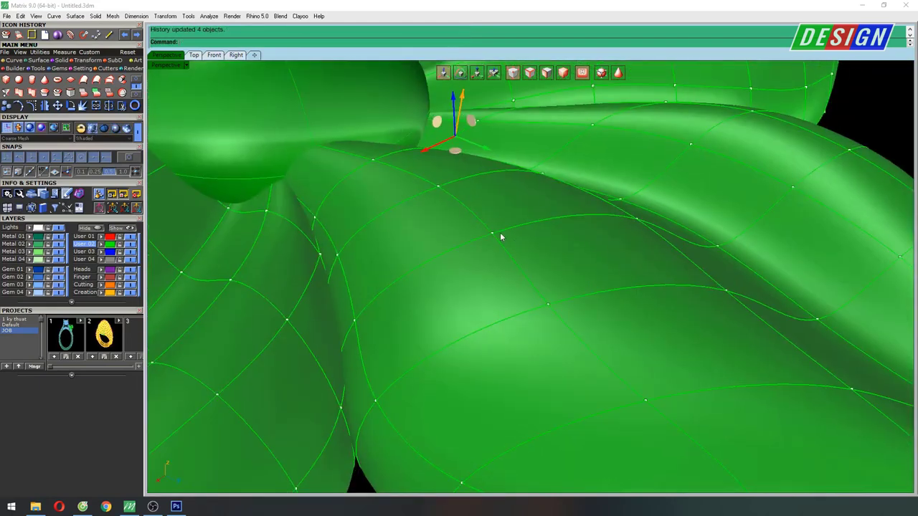
click(493, 234)
shift+click(439, 187)
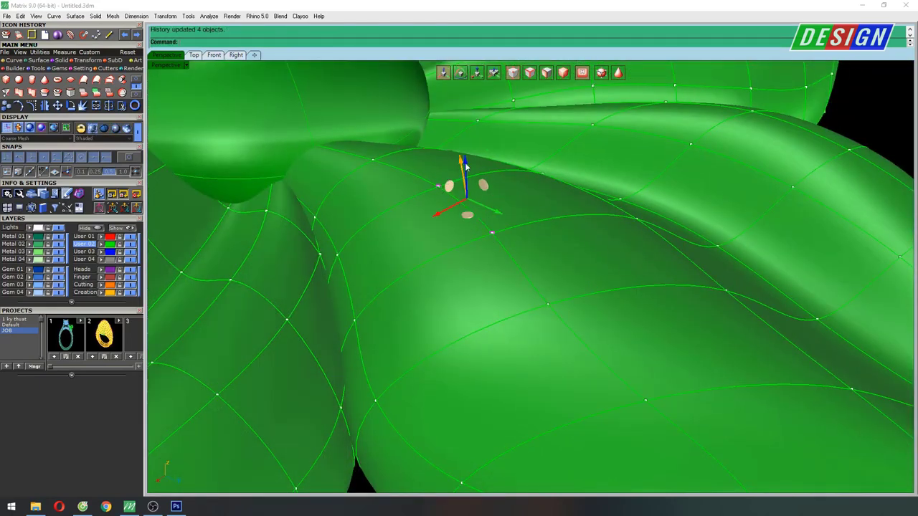
drag(464, 164, 388, 167)
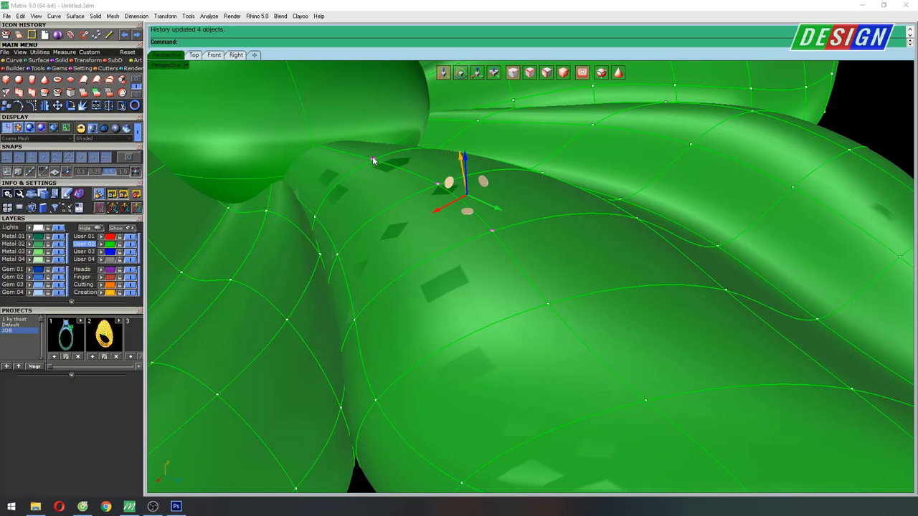
Step: Select points on the petal's clay surface and lift them to reshape the petal
click(373, 160)
click(410, 184)
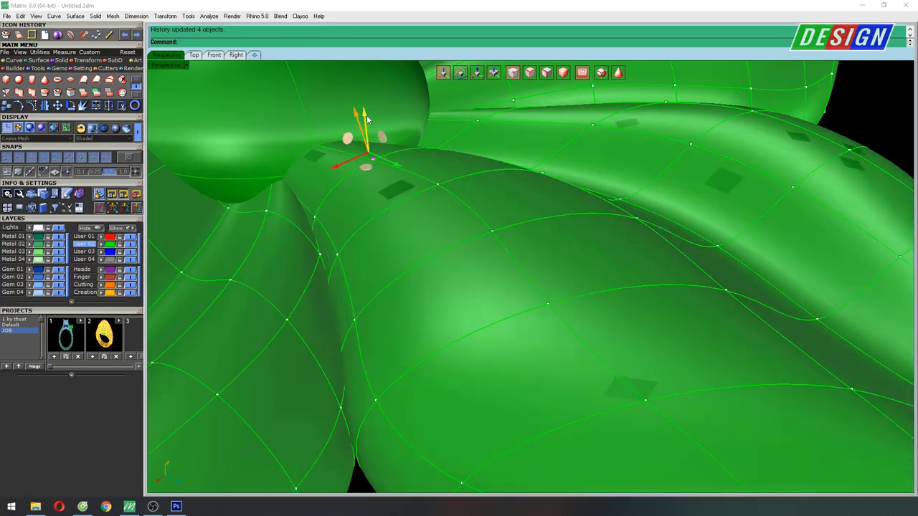
drag(366, 119, 597, 353)
click(548, 305)
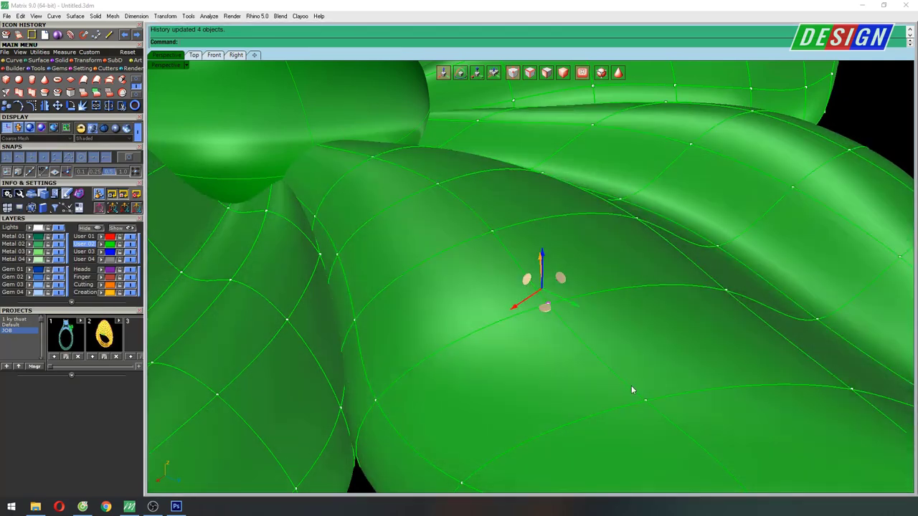
right_drag(644, 403, 531, 166)
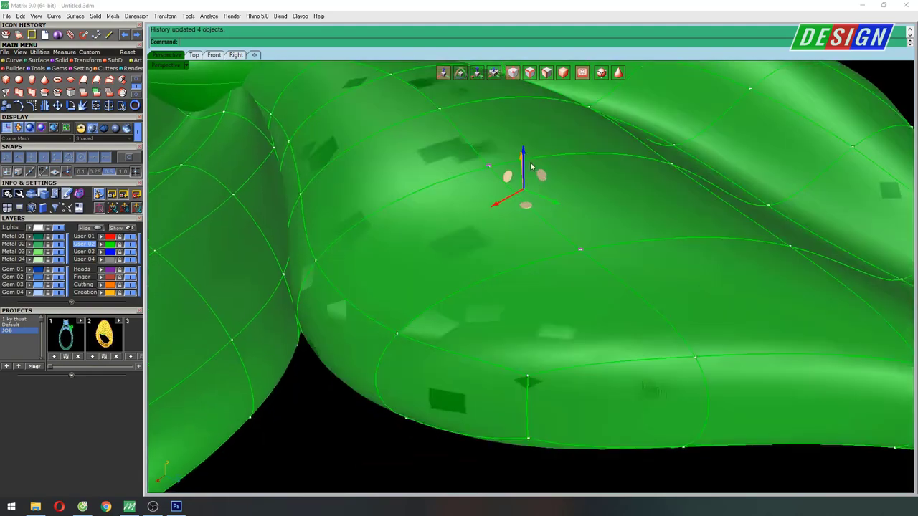
mouse_move(525, 152)
right_down()
mouse_move(585, 207)
mouse_move(531, 215)
right_up()
Step: Check the flower in plastic shading in the maximized Top view, then return to Perspective
key(Return)
key(ctrl+F1)
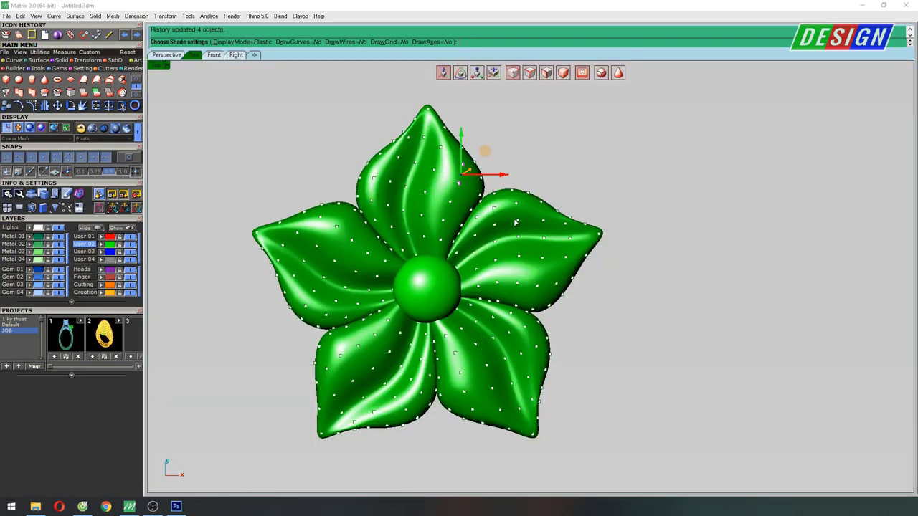
click(568, 79)
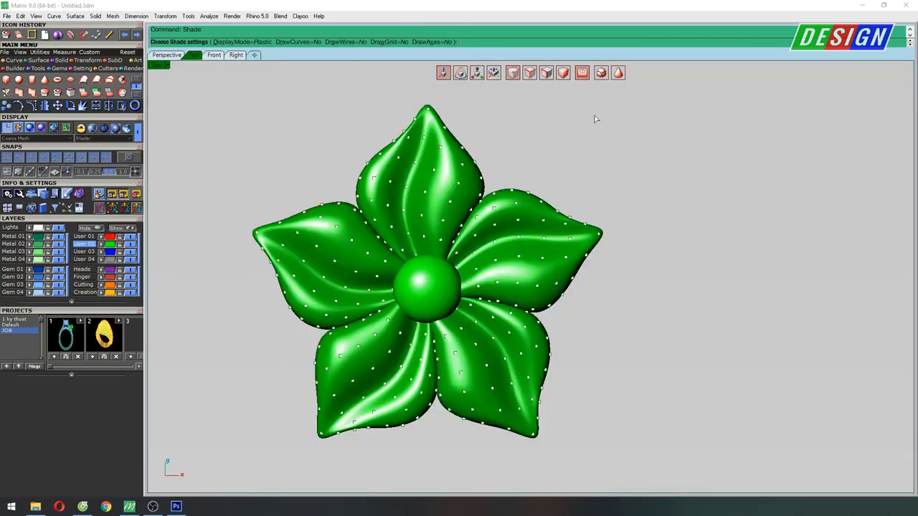
scroll(603, 167, up, 1)
scroll(602, 168, down, 3)
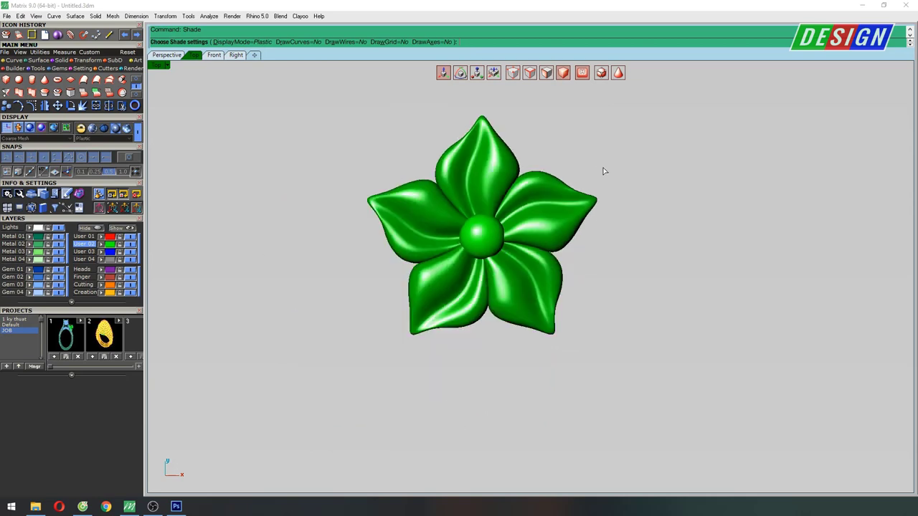
click(511, 259)
scroll(512, 260, up, 4)
key(ctrl+F4)
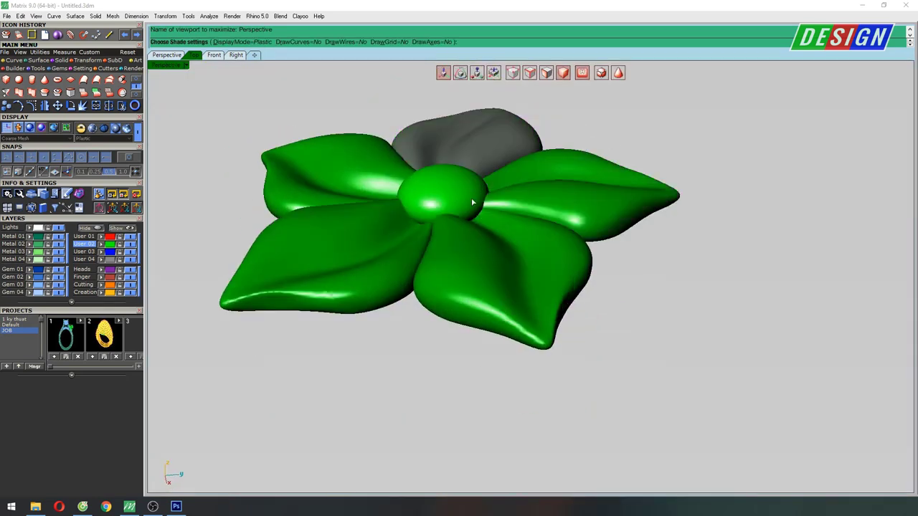
Step: Select the central sphere and drag it upward with the Gumball to sit higher above the petals
scroll(464, 208, up, 3)
right_drag(463, 207, 430, 159)
key(Escape)
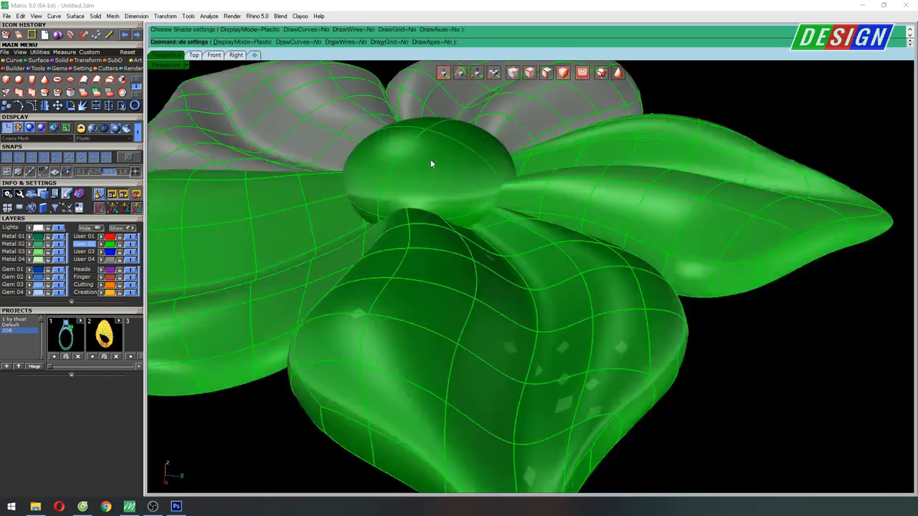
click(424, 124)
right_drag(423, 123, 139, 228)
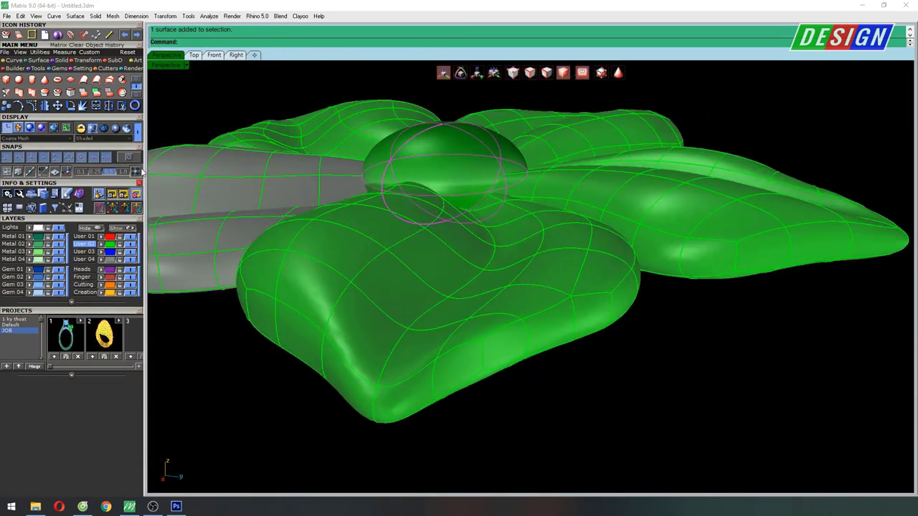
click(136, 208)
scroll(445, 170, up, 2)
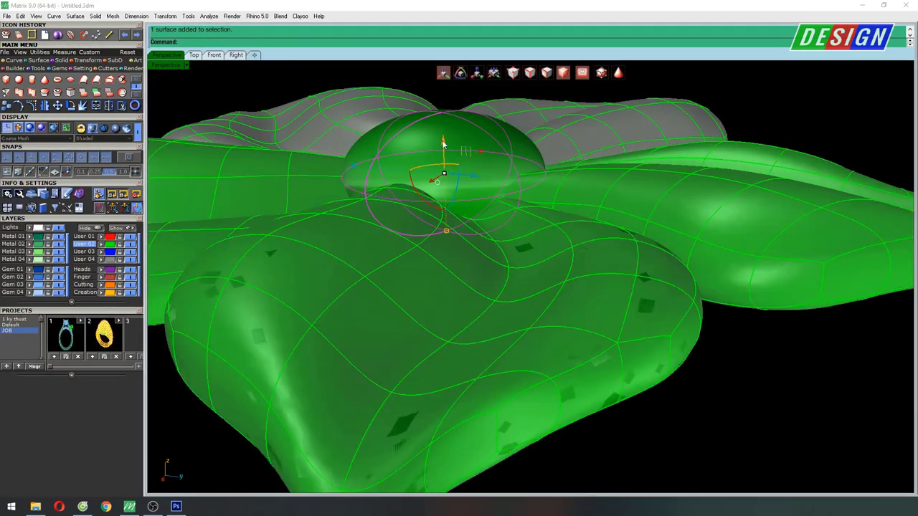
drag(443, 140, 443, 129)
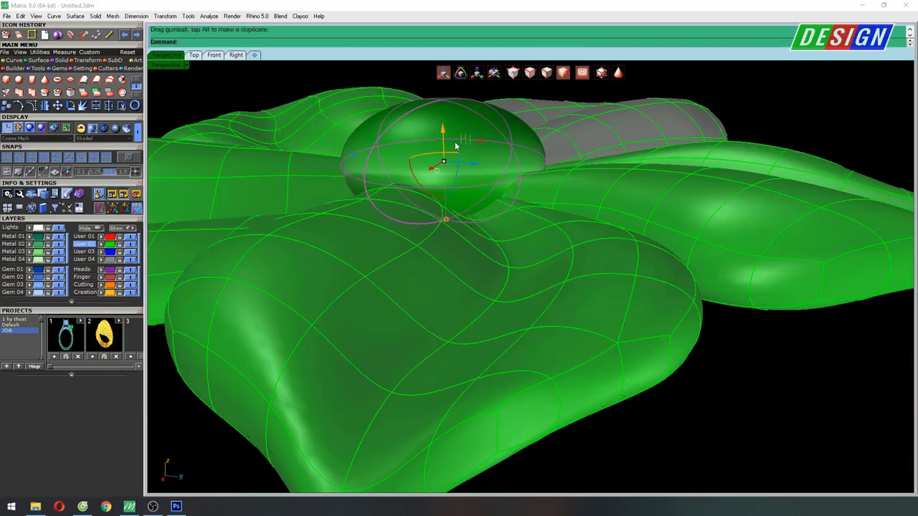
right_drag(445, 131, 500, 244)
scroll(502, 247, down, 3)
scroll(545, 255, down, 2)
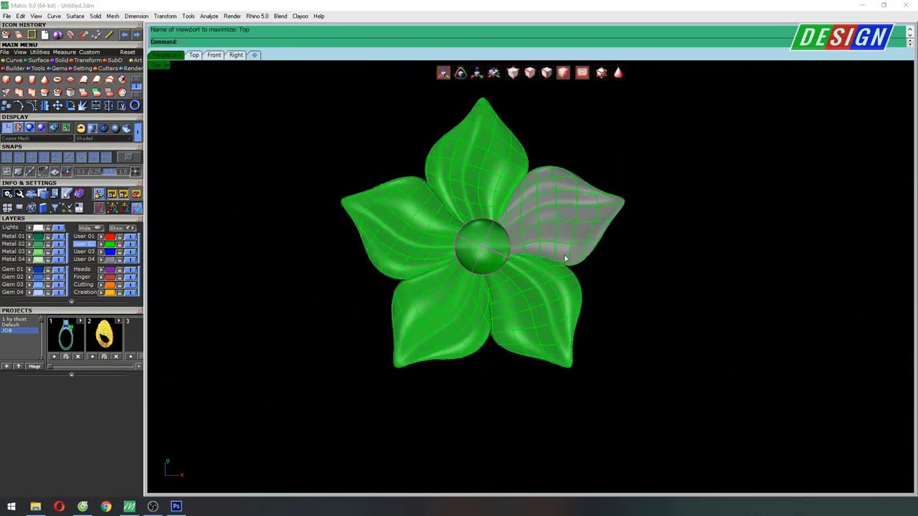
Step: Show the maximized Top view in plastic shading, zoomed and panned to centre the flower
key(ctrl+F1)
scroll(502, 244, up, 2)
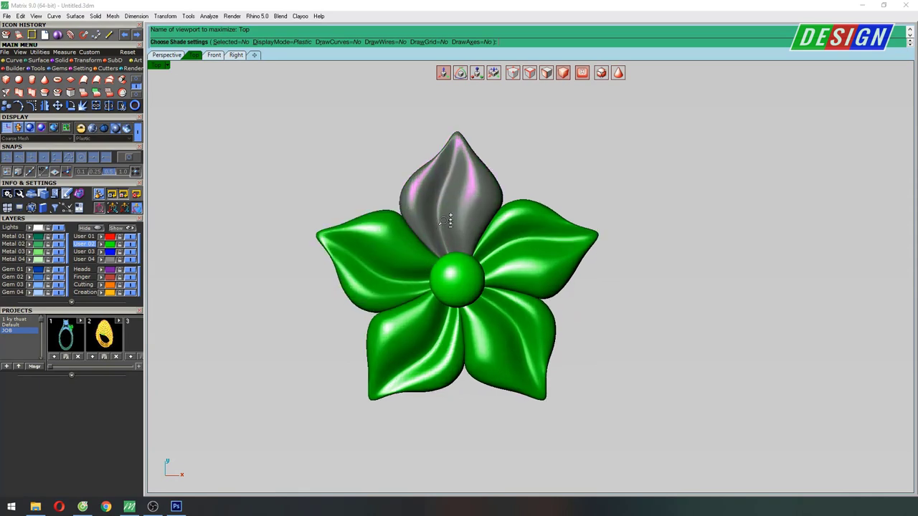
scroll(475, 216, up, 1)
right_drag(468, 204, 484, 210)
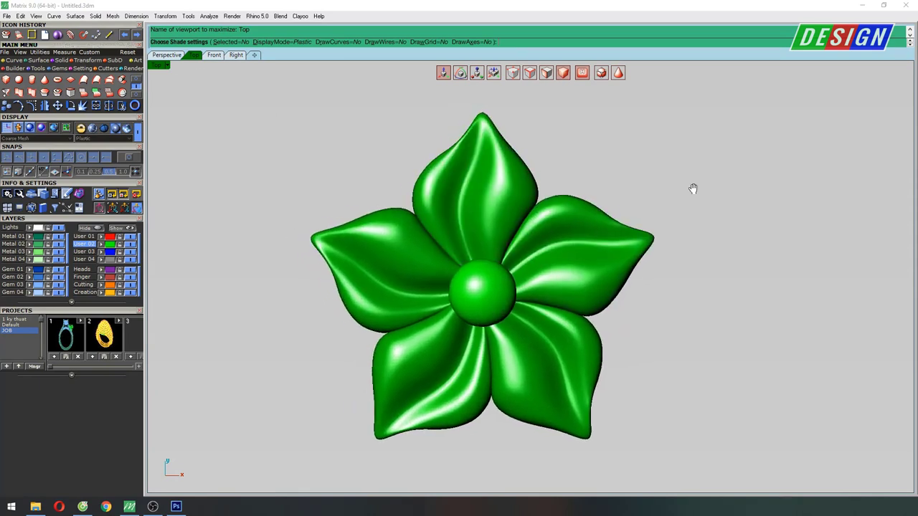
scroll(650, 174, up, 1)
scroll(651, 174, up, 1)
scroll(651, 172, up, 1)
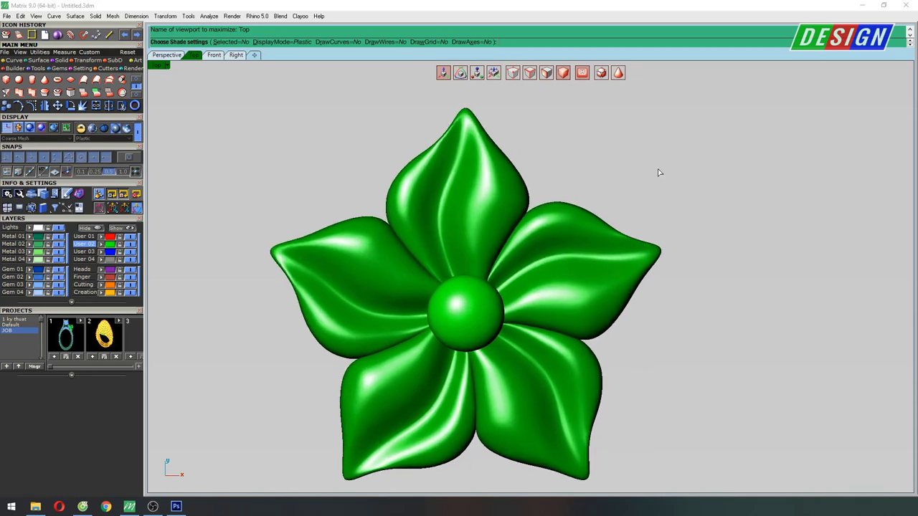
right_drag(657, 170, 691, 160)
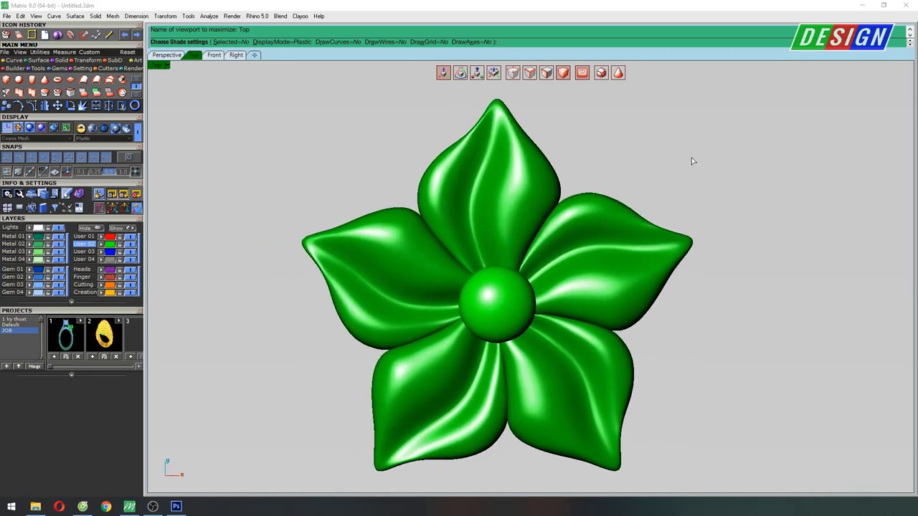